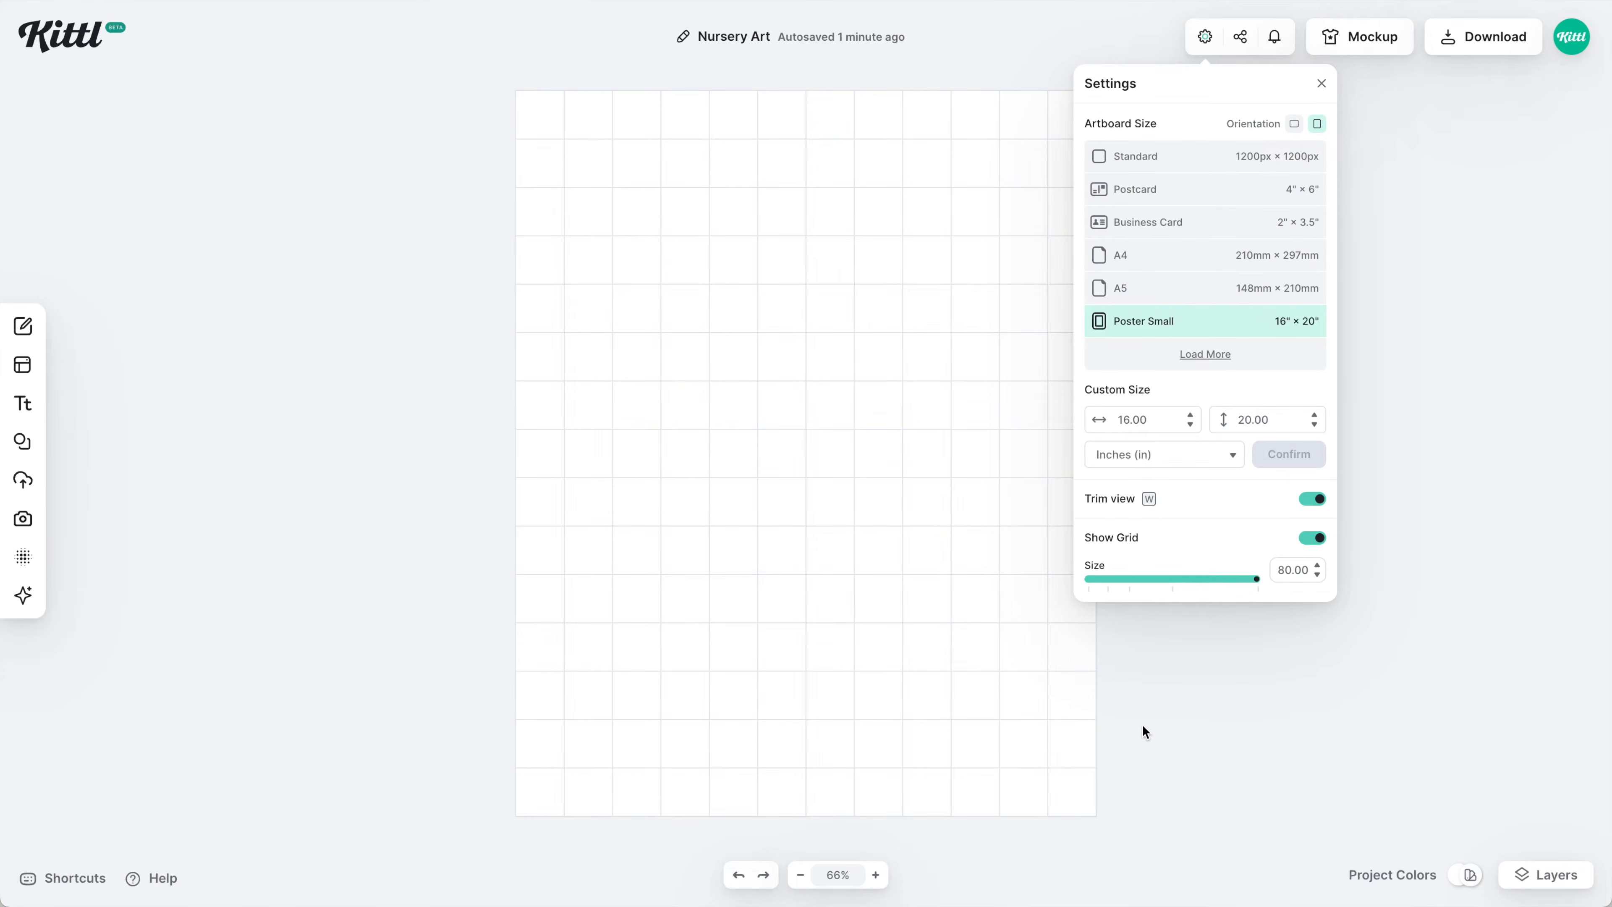
# Paste the group of three pale pink layout blocks onto the 16 × 20 in gridded artboard.
pyautogui.hotkey('ctrl', 'v')
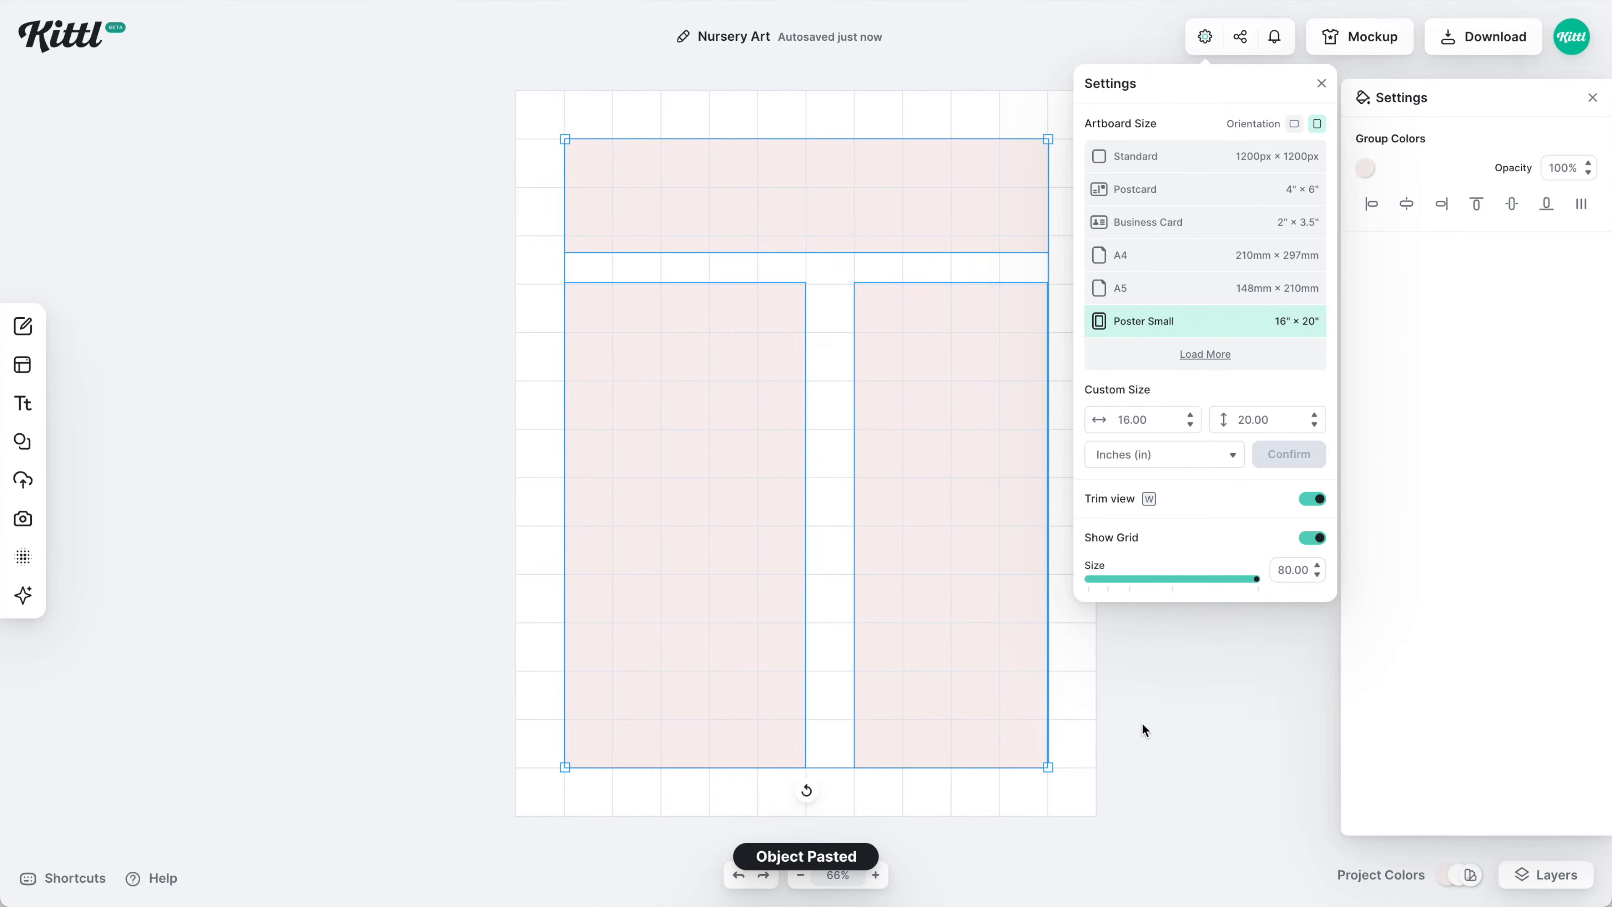
# Select and delete the three pale pink blocks so the gridded artboard is empty.
pyautogui.click(1143, 725)
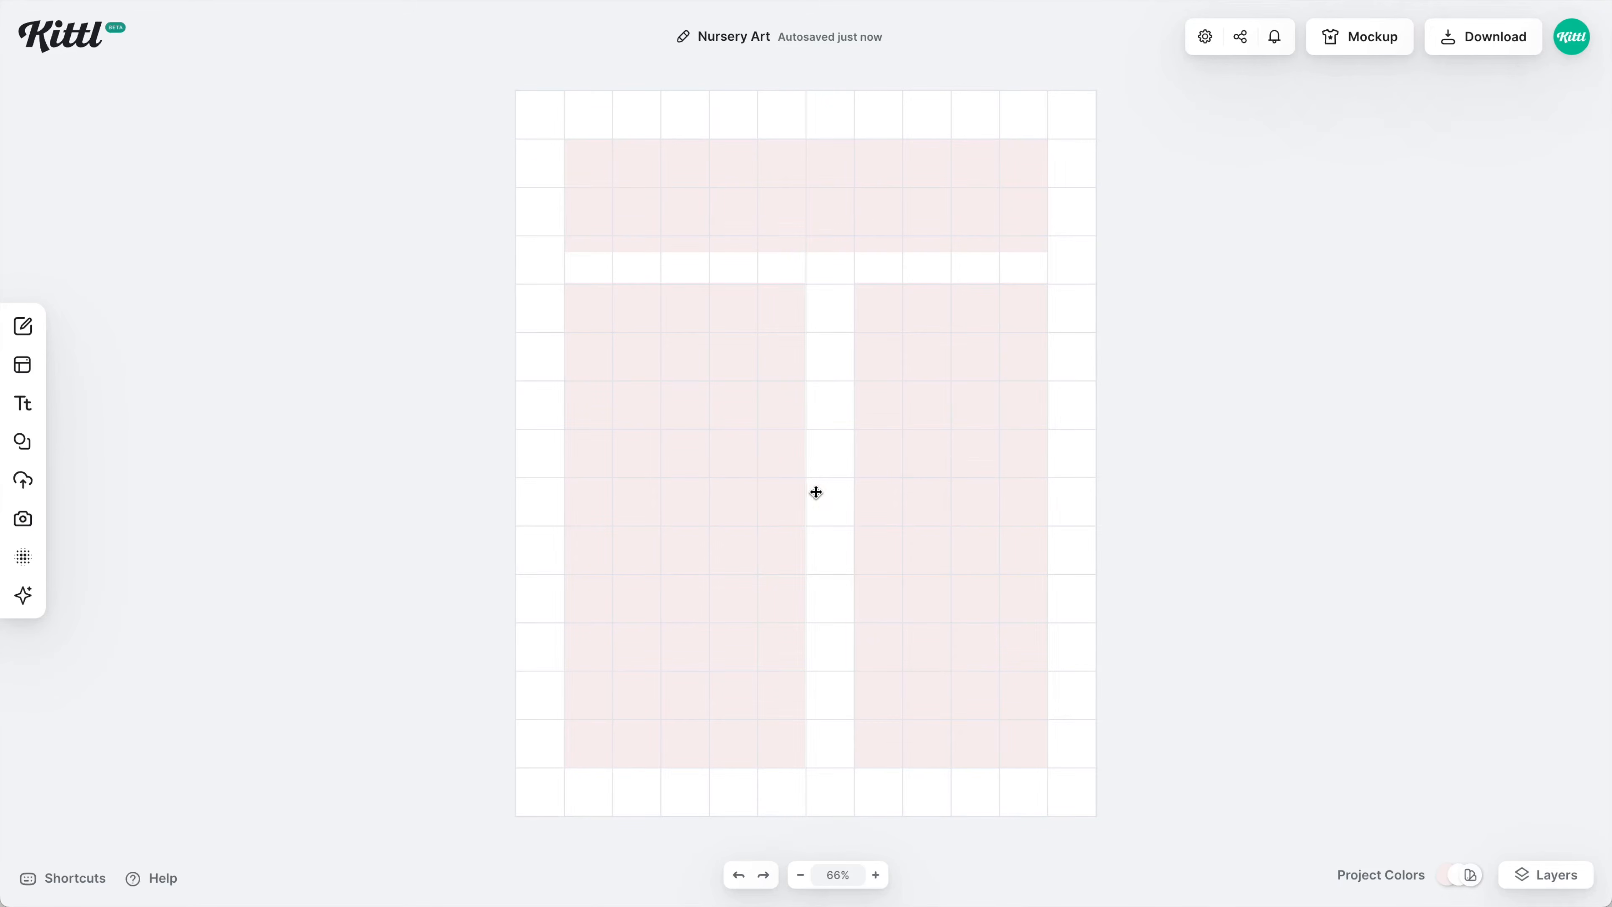
pyautogui.moveTo(1086, 474); pyautogui.dragTo(604, 217)
pyautogui.press('Delete')
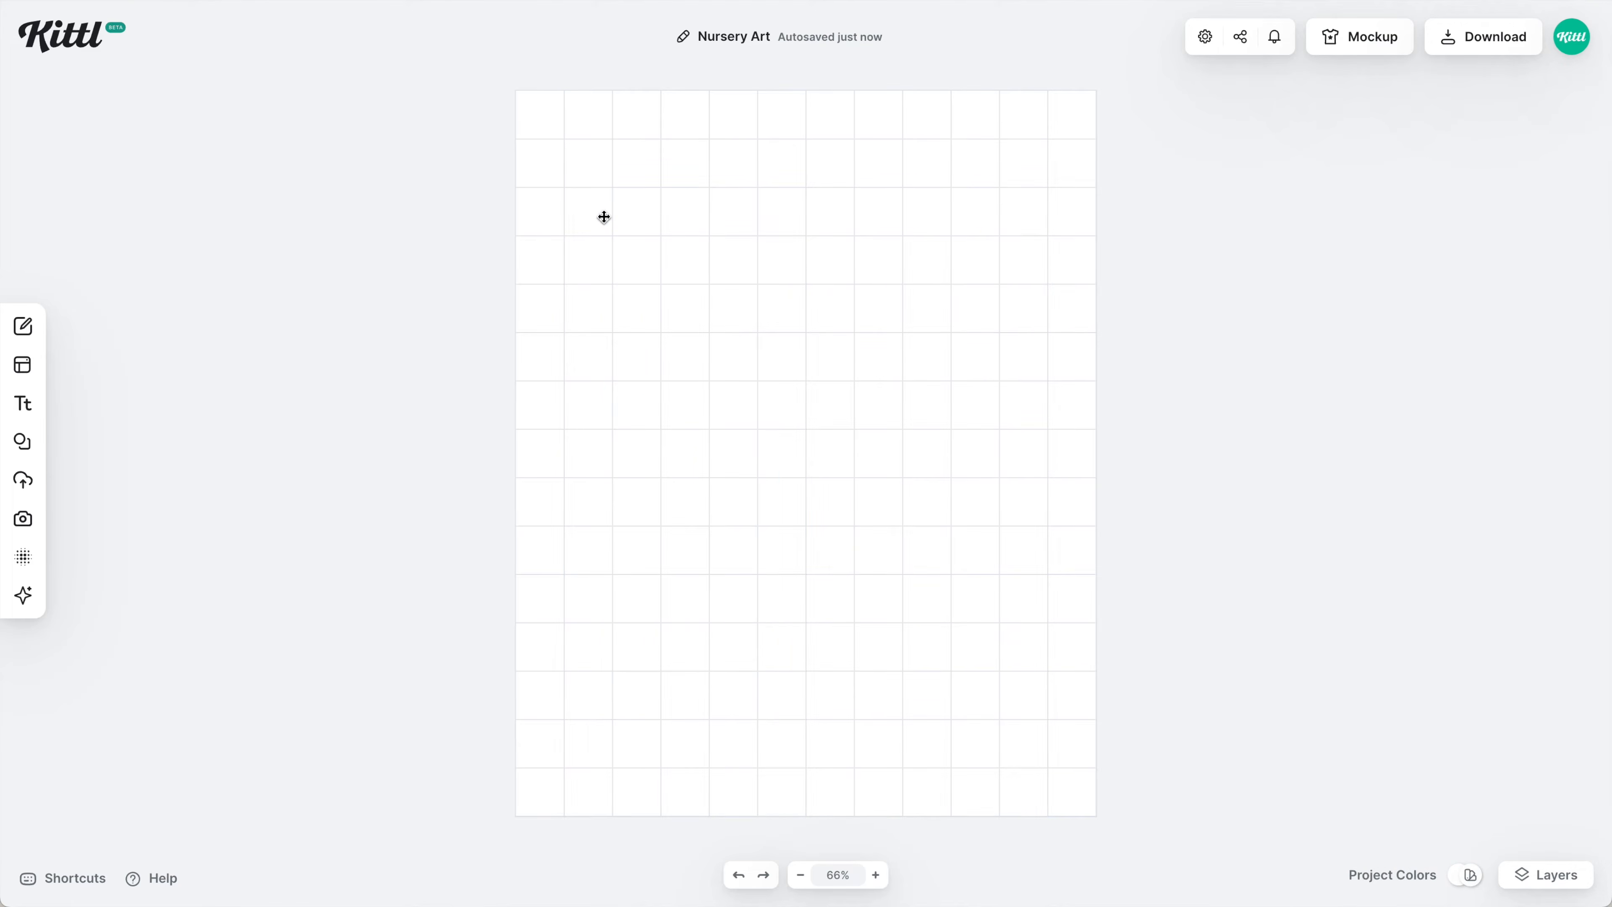
pyautogui.press('t')
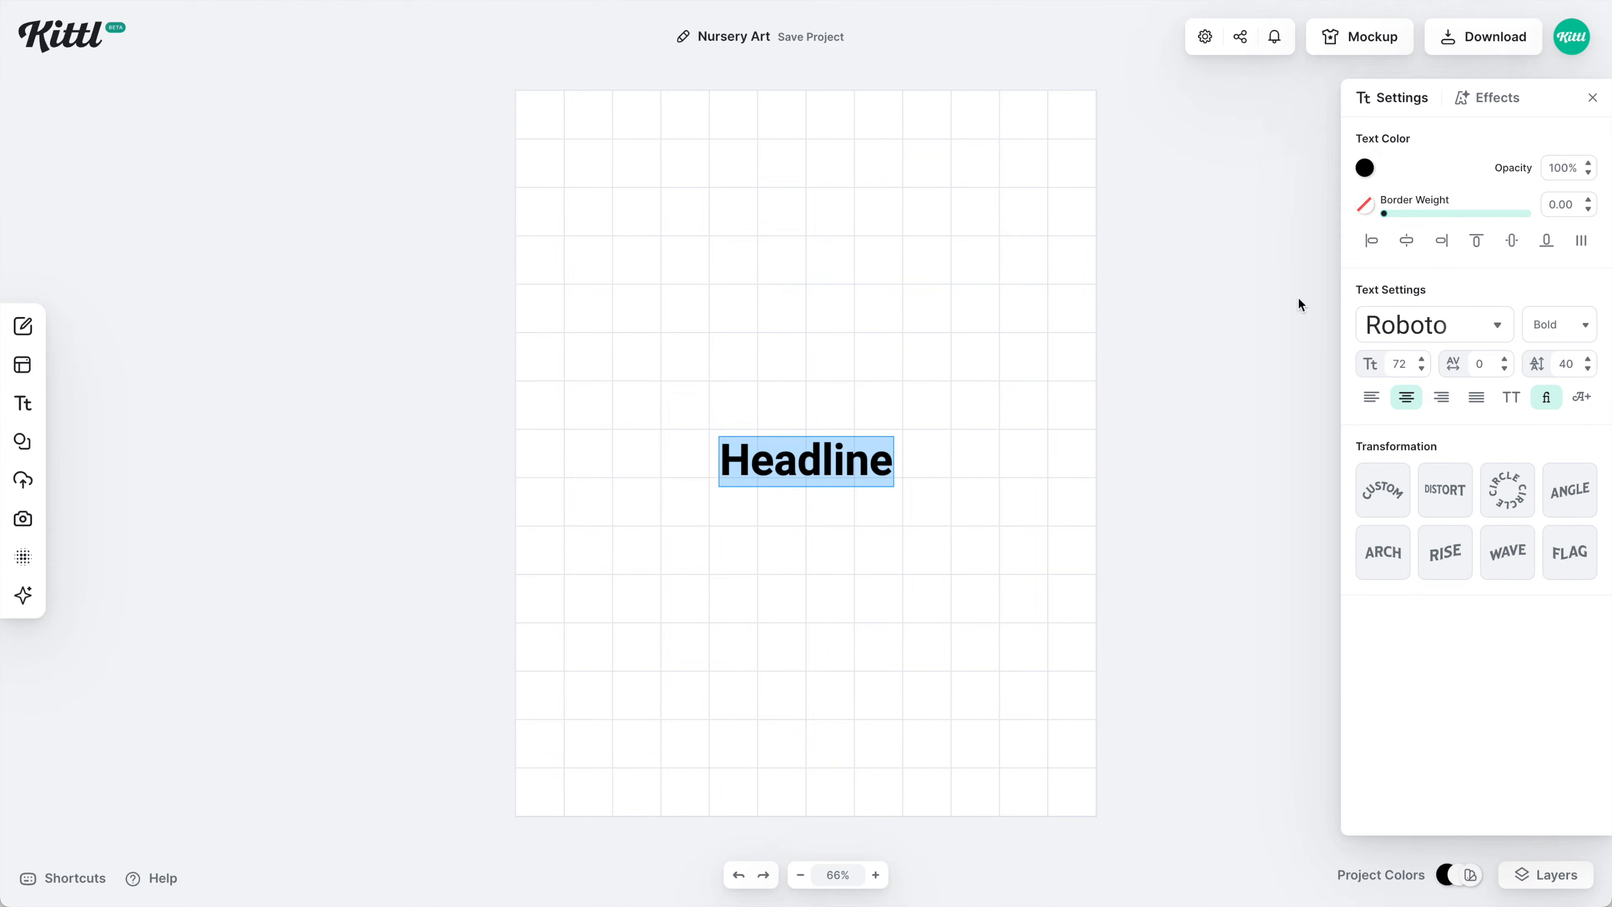
# Add the baby's name at the top in uppercase HT Modern Hand Serif, enlarged and pink.
pyautogui.write('Olivia')
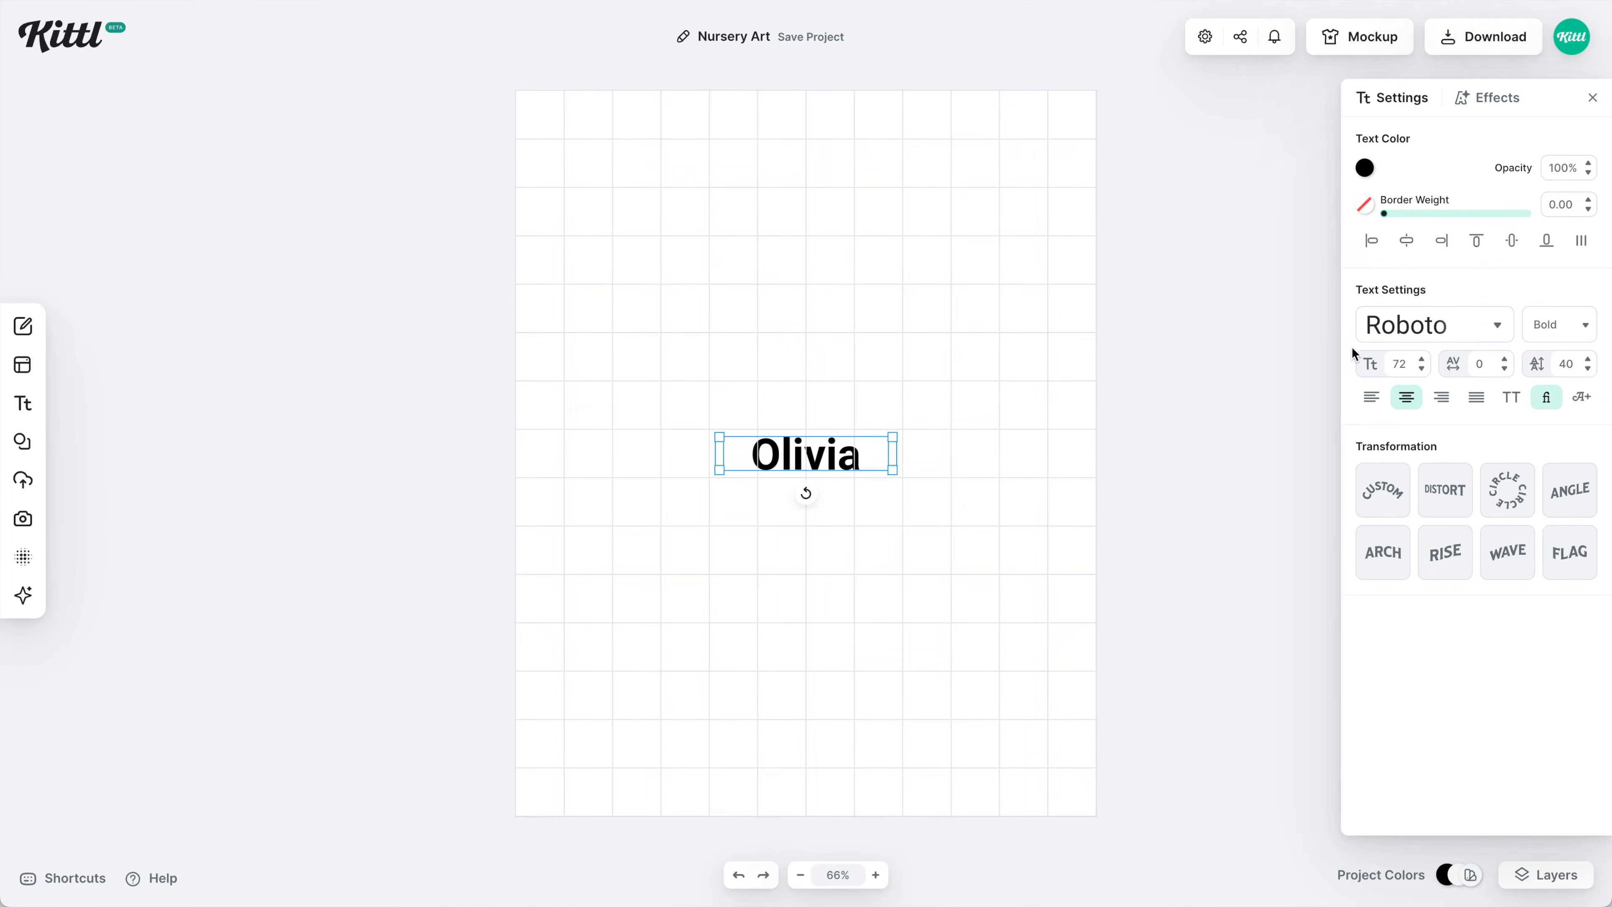
pyautogui.click(1396, 329)
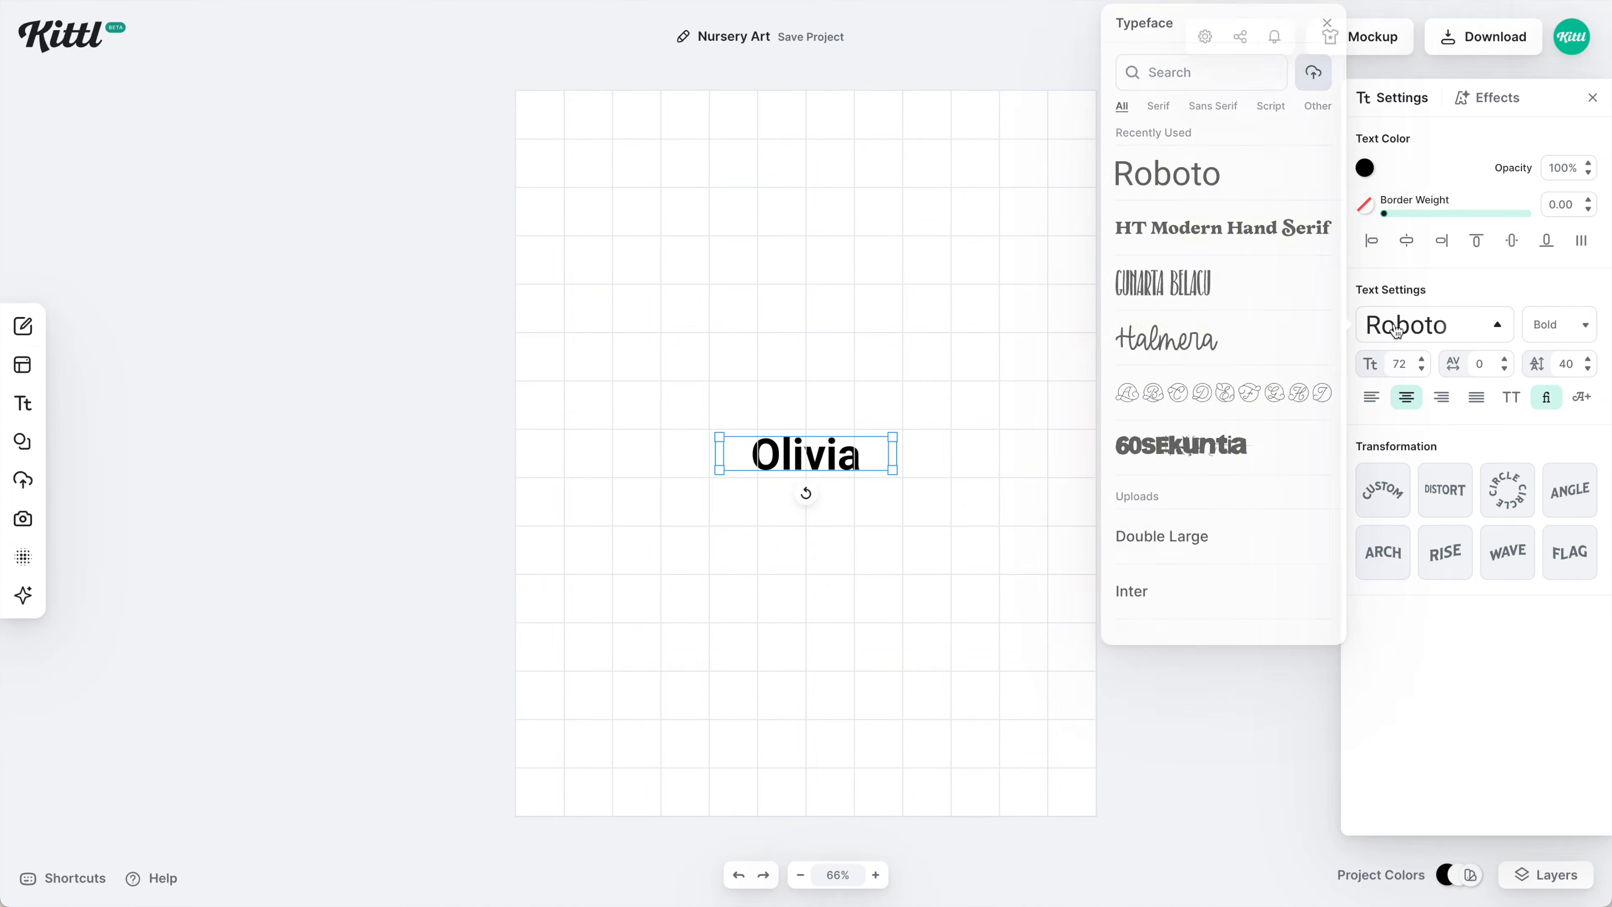
pyautogui.click(1248, 243)
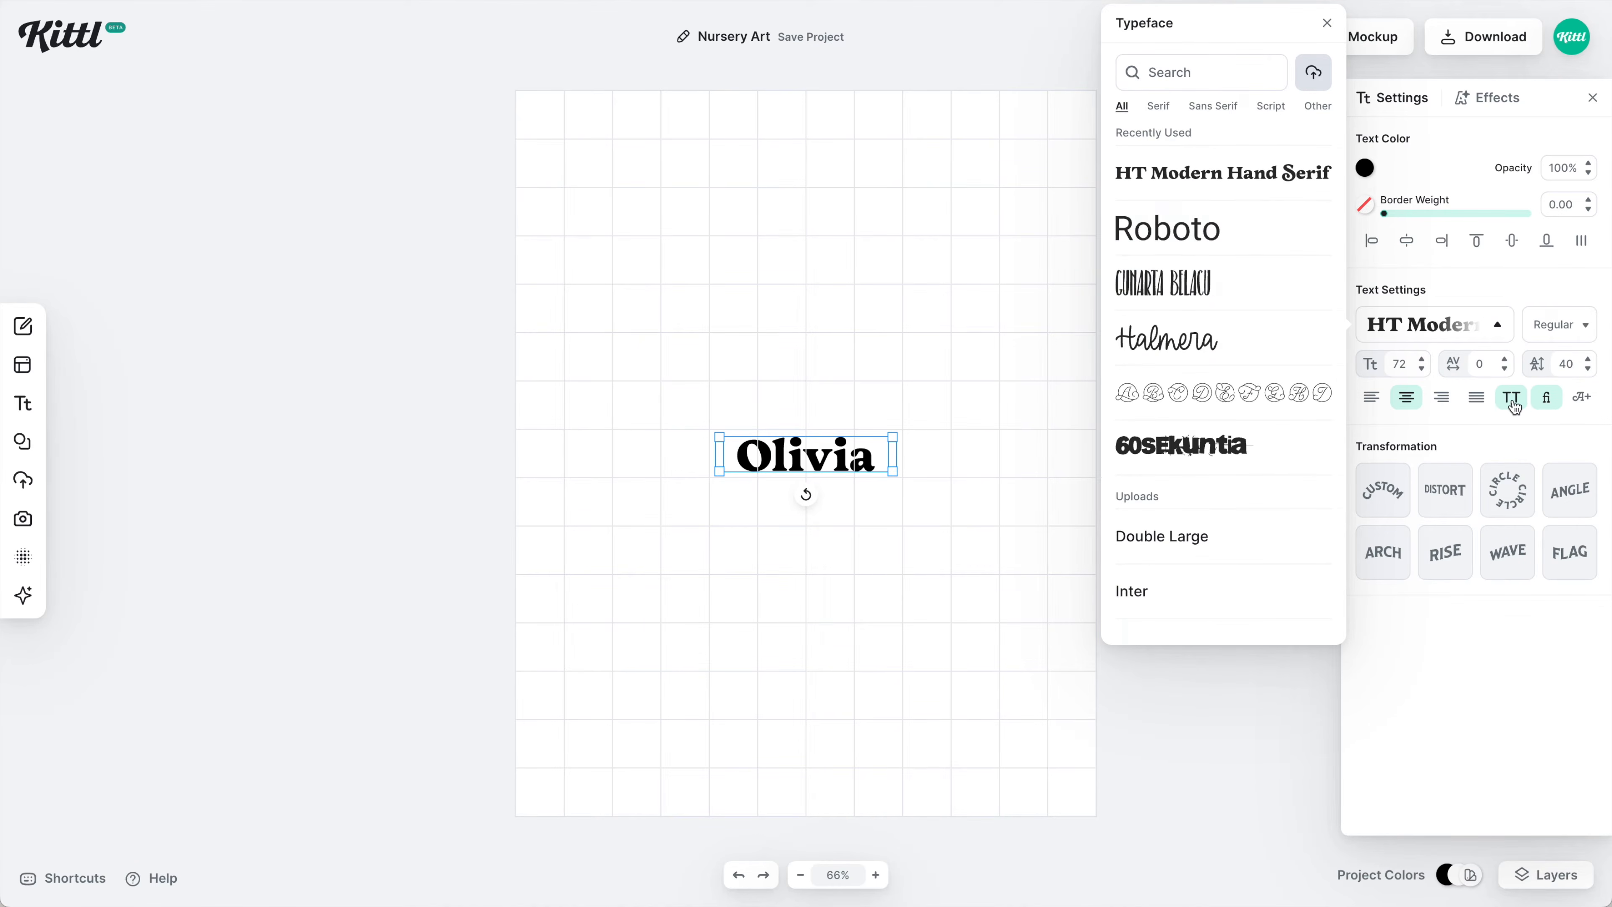
pyautogui.click(1513, 401)
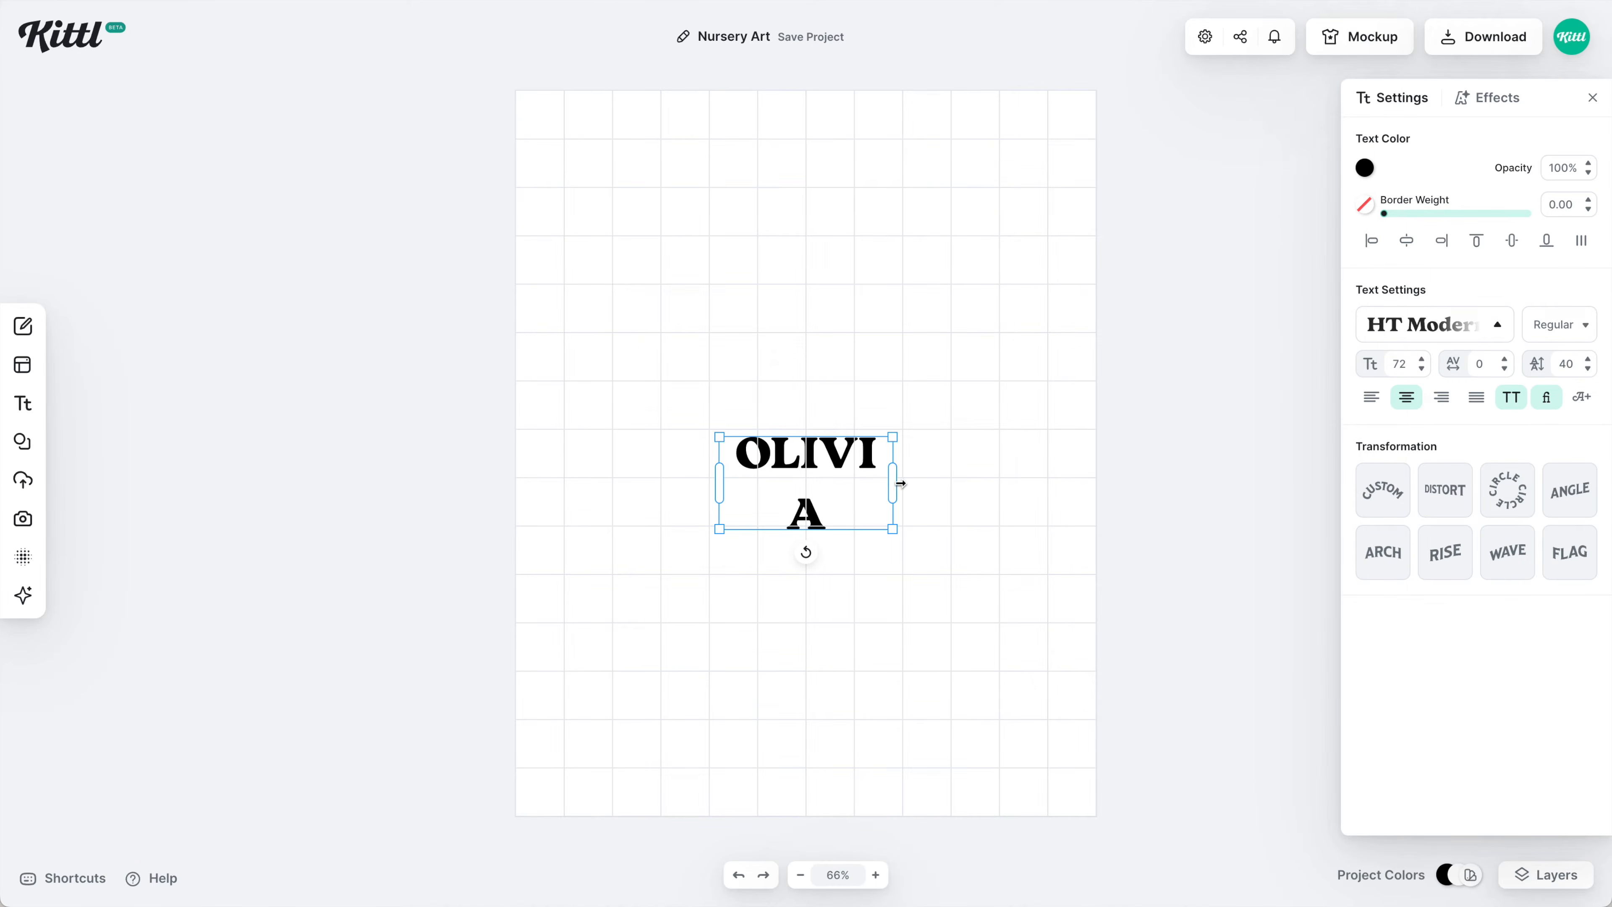
pyautogui.moveTo(900, 483); pyautogui.dragTo(1105, 598)
pyautogui.moveTo(991, 451); pyautogui.dragTo(991, 217)
pyautogui.moveTo(1205, 216); pyautogui.dragTo(1063, 230)
pyautogui.click(1365, 168)
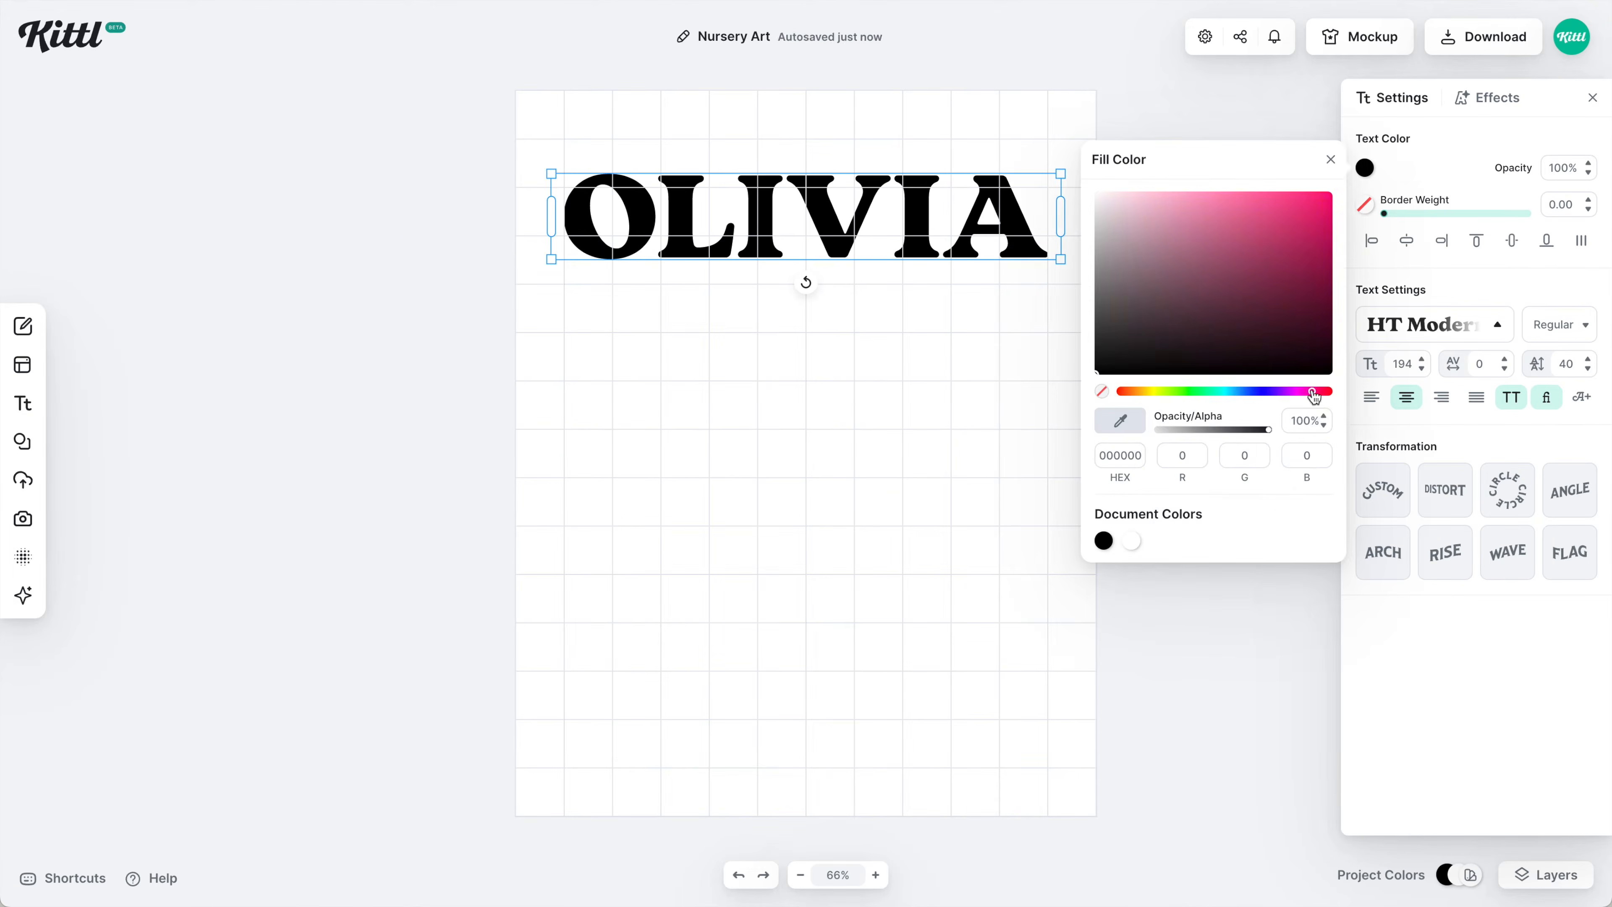
pyautogui.click(1310, 391)
pyautogui.click(1011, 317)
# Add a small gold WELCOME TO THE WORLD greeting above the baby's name.
pyautogui.write('twelcome to the world')
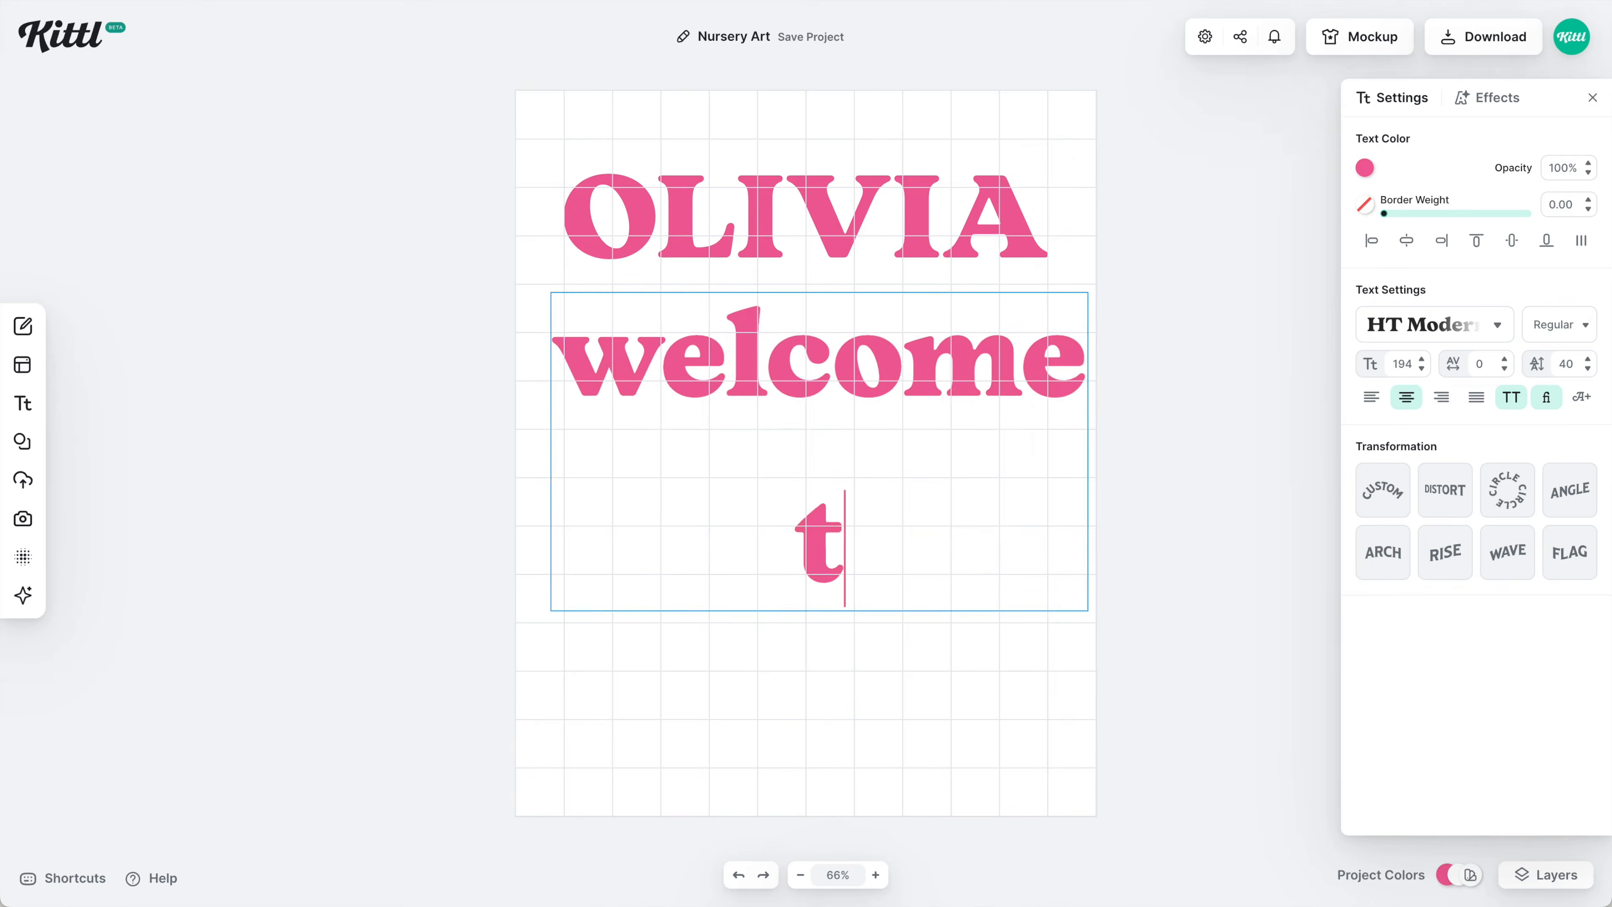
pyautogui.click(1403, 363)
pyautogui.write('20300')
pyautogui.moveTo(889, 299); pyautogui.dragTo(889, 151)
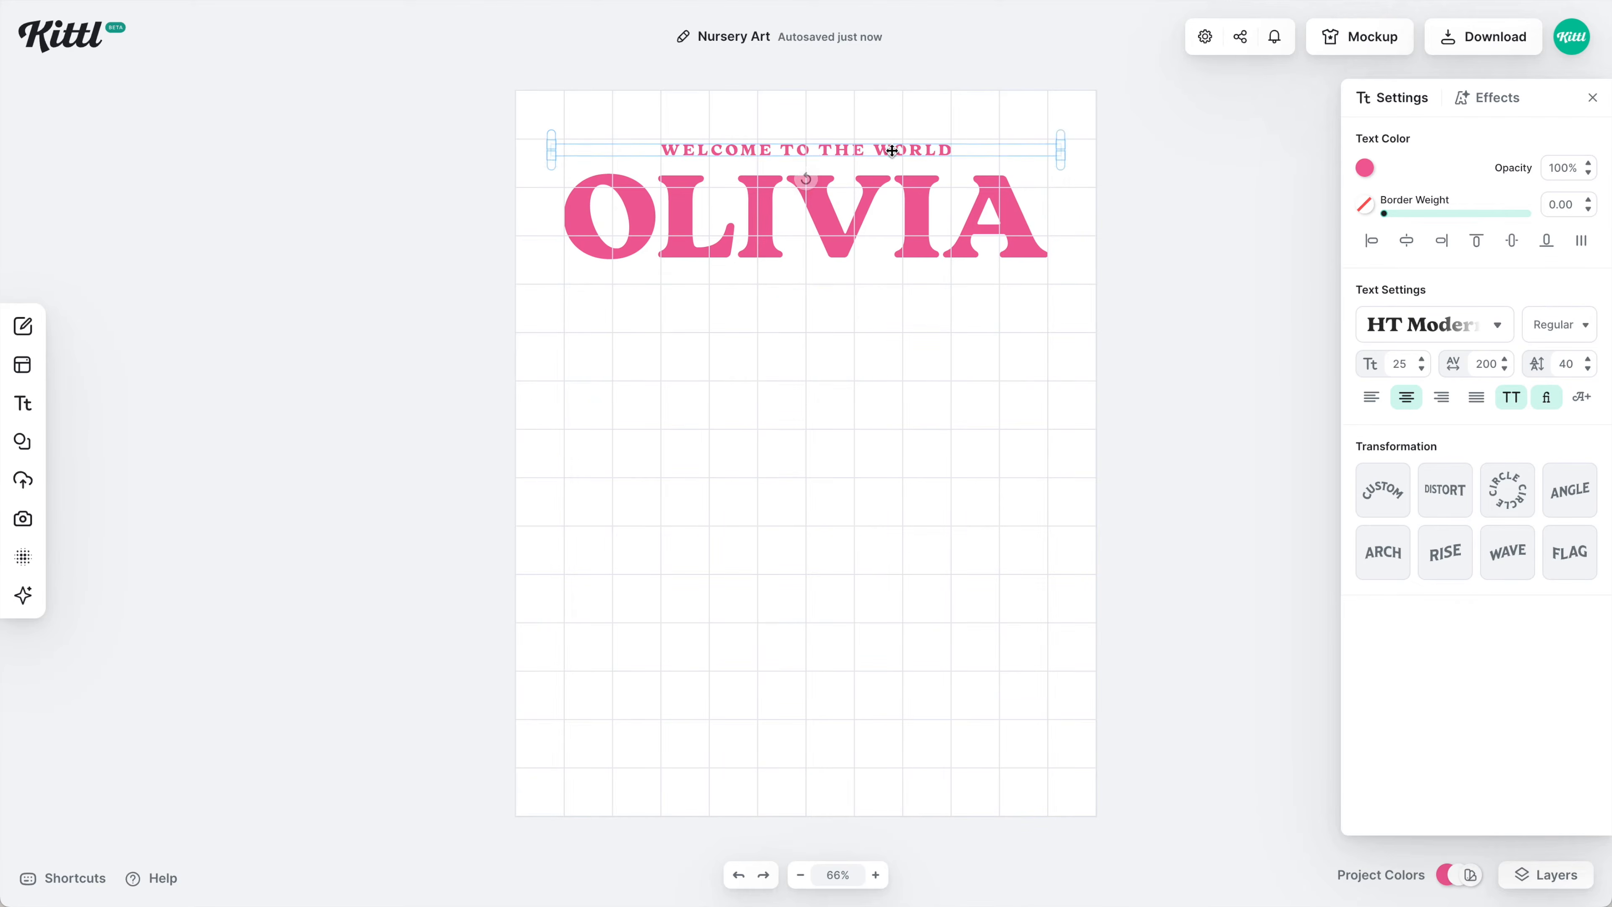
pyautogui.click(1365, 167)
pyautogui.click(1227, 226)
pyautogui.click(806, 174)
# Add the parent's name as a new one-line gold text.
pyautogui.click(919, 220)
pyautogui.click(906, 156)
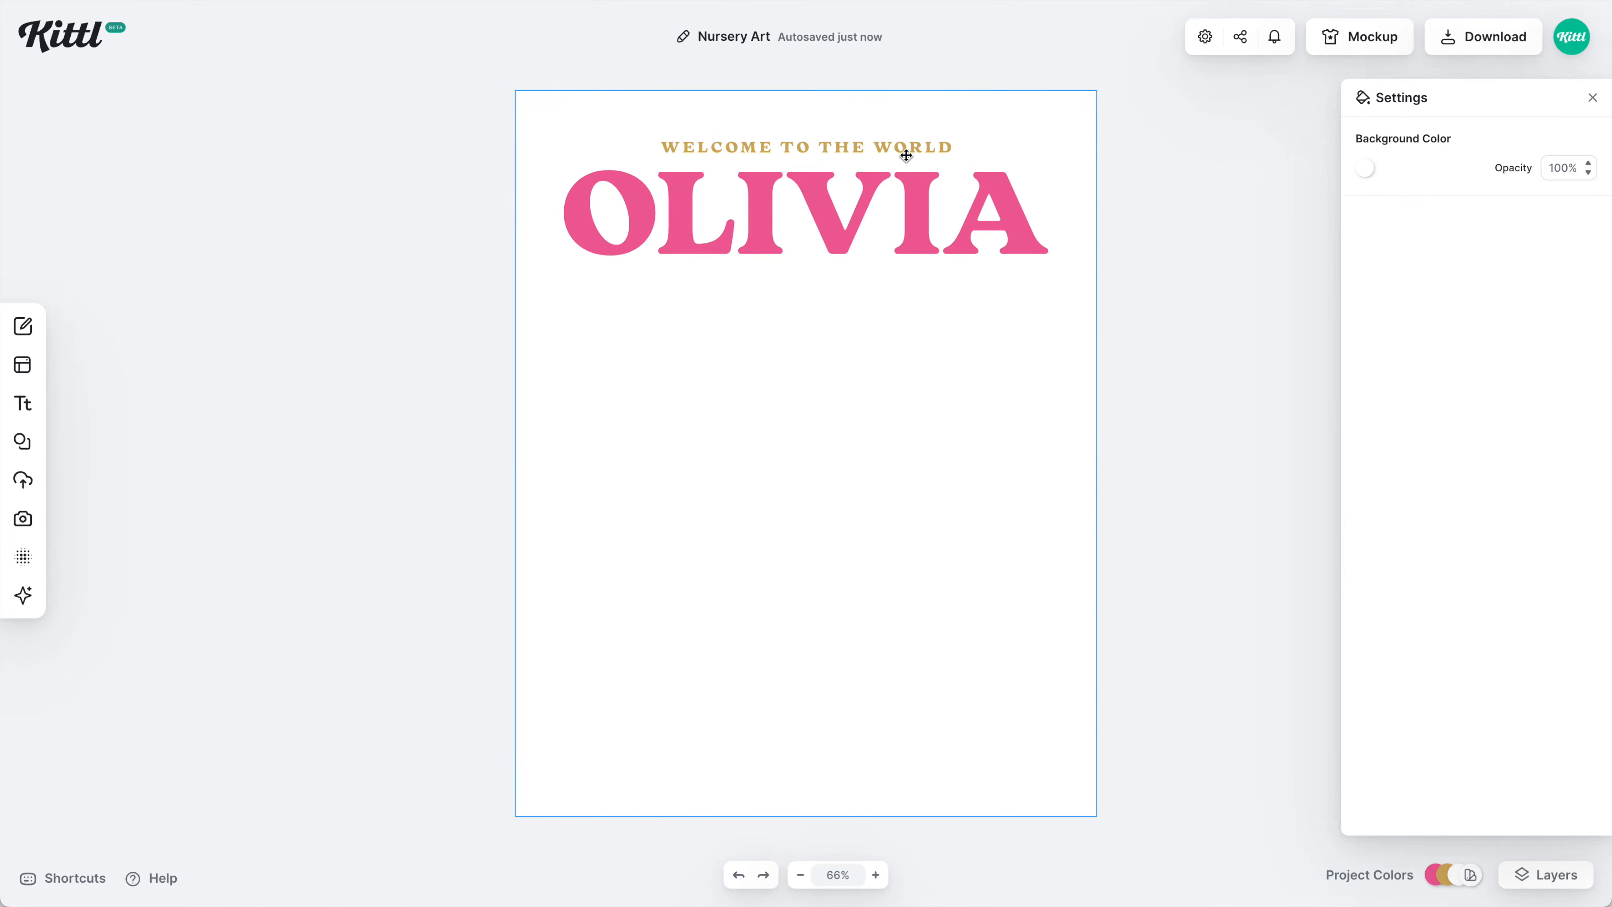
pyautogui.moveTo(895, 484); pyautogui.dragTo(950, 482)
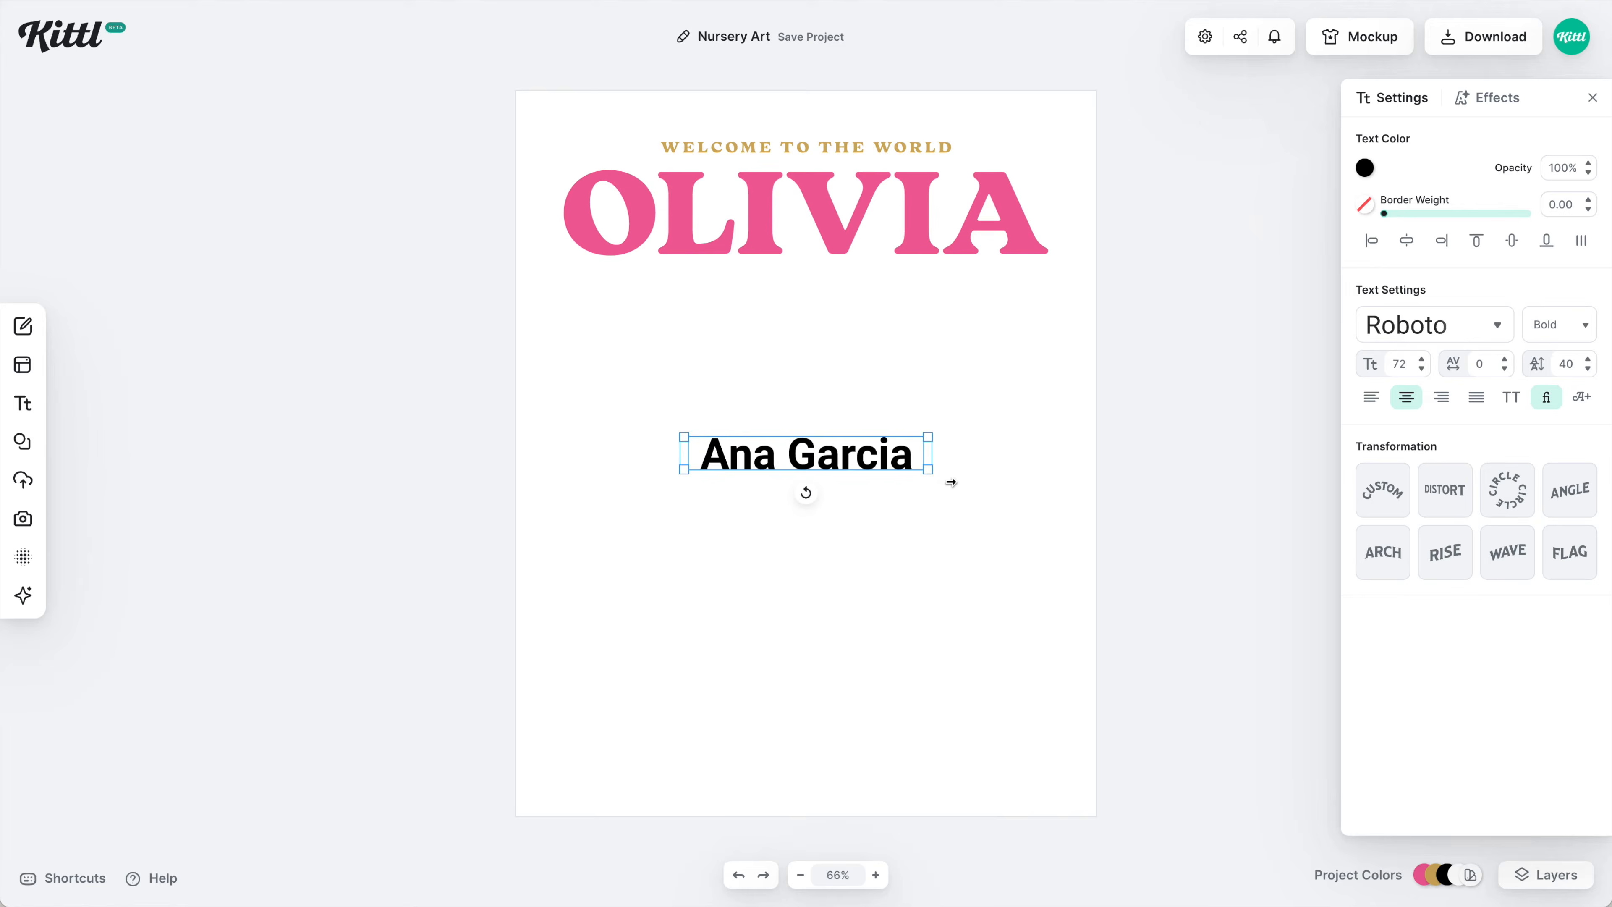
pyautogui.click(1365, 168)
pyautogui.click(1129, 540)
# Set the parent's name in Halmera script at size 85, right-aligned under the title.
pyautogui.click(1432, 325)
pyautogui.click(1261, 352)
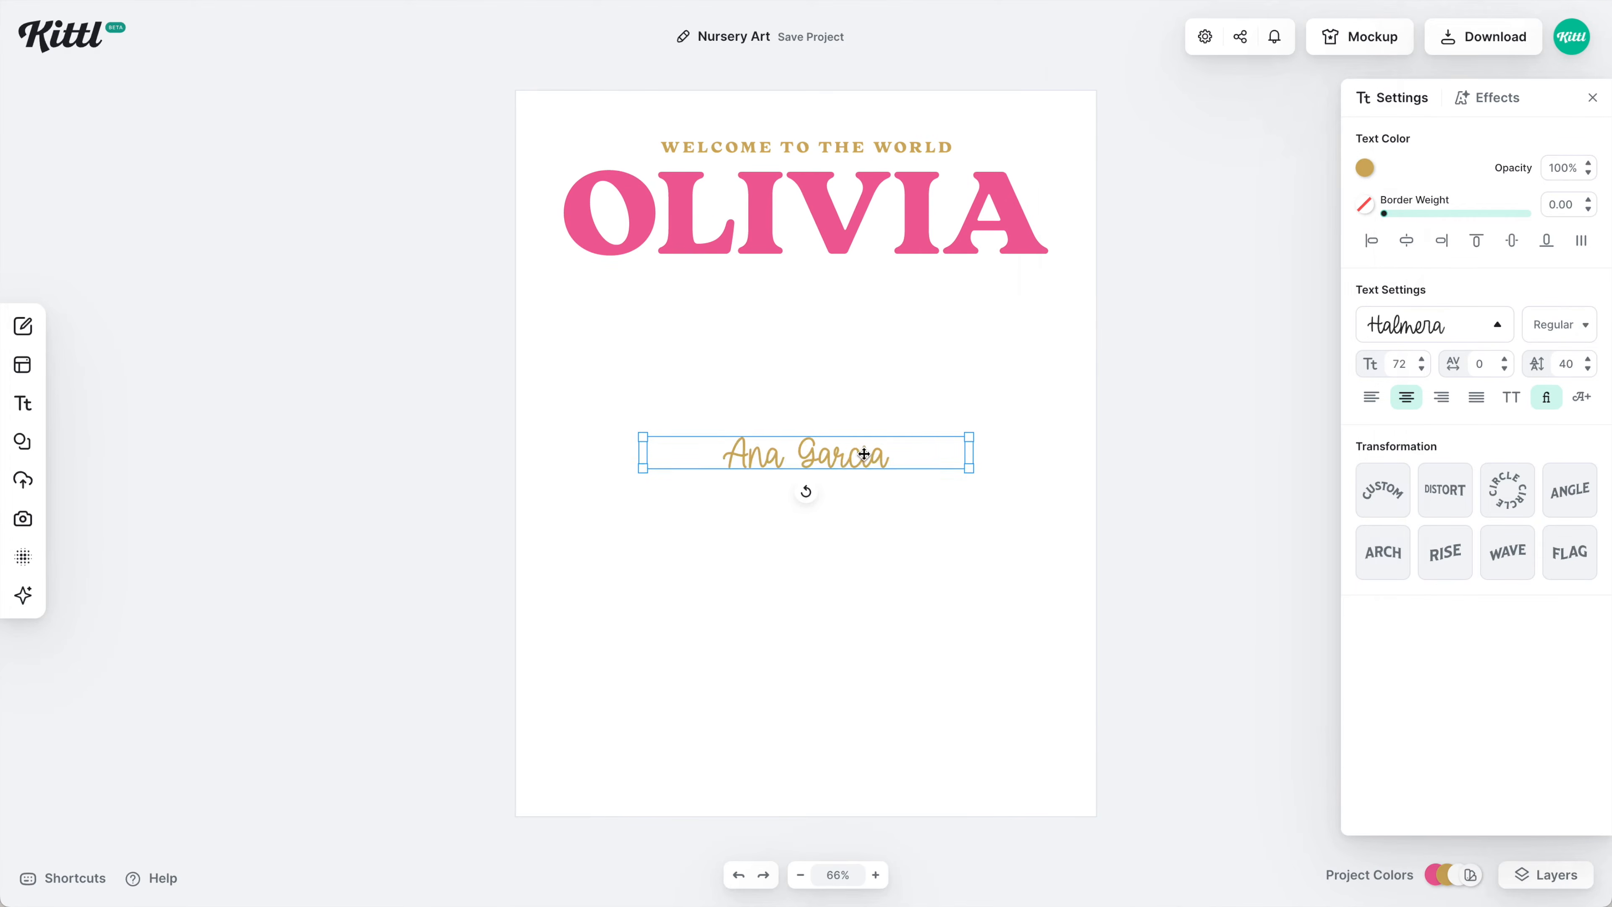
pyautogui.moveTo(914, 455); pyautogui.dragTo(1068, 272)
pyautogui.moveTo(847, 287); pyautogui.dragTo(813, 313)
pyautogui.click(1441, 396)
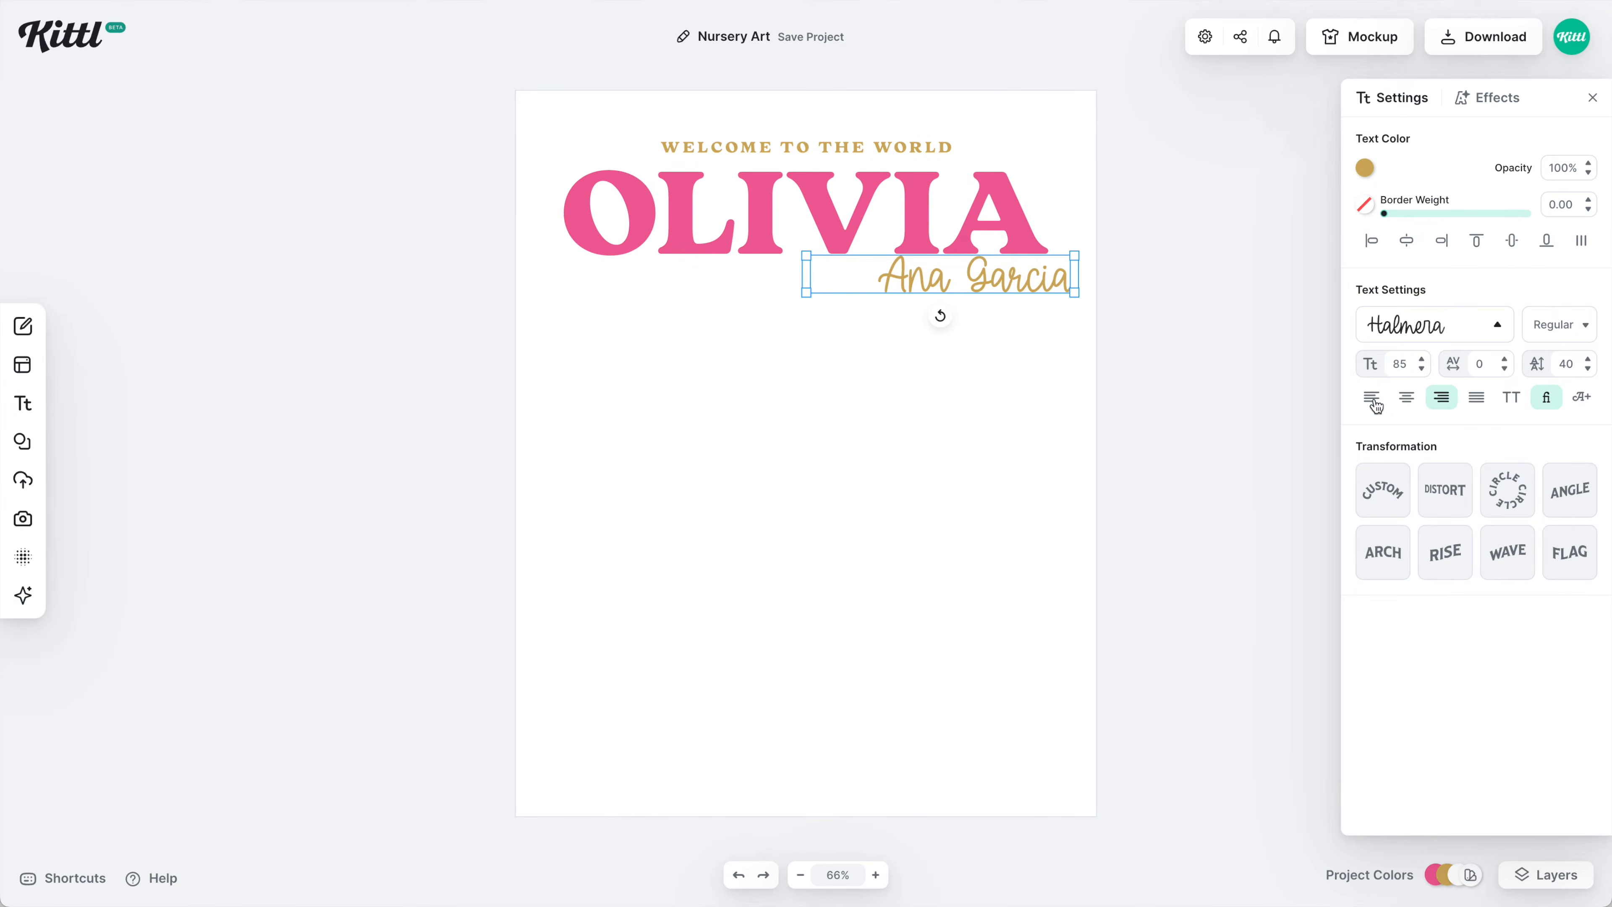
pyautogui.moveTo(1011, 283); pyautogui.dragTo(985, 291)
pyautogui.scroll(5, 986, 292)
pyautogui.click(1023, 386)
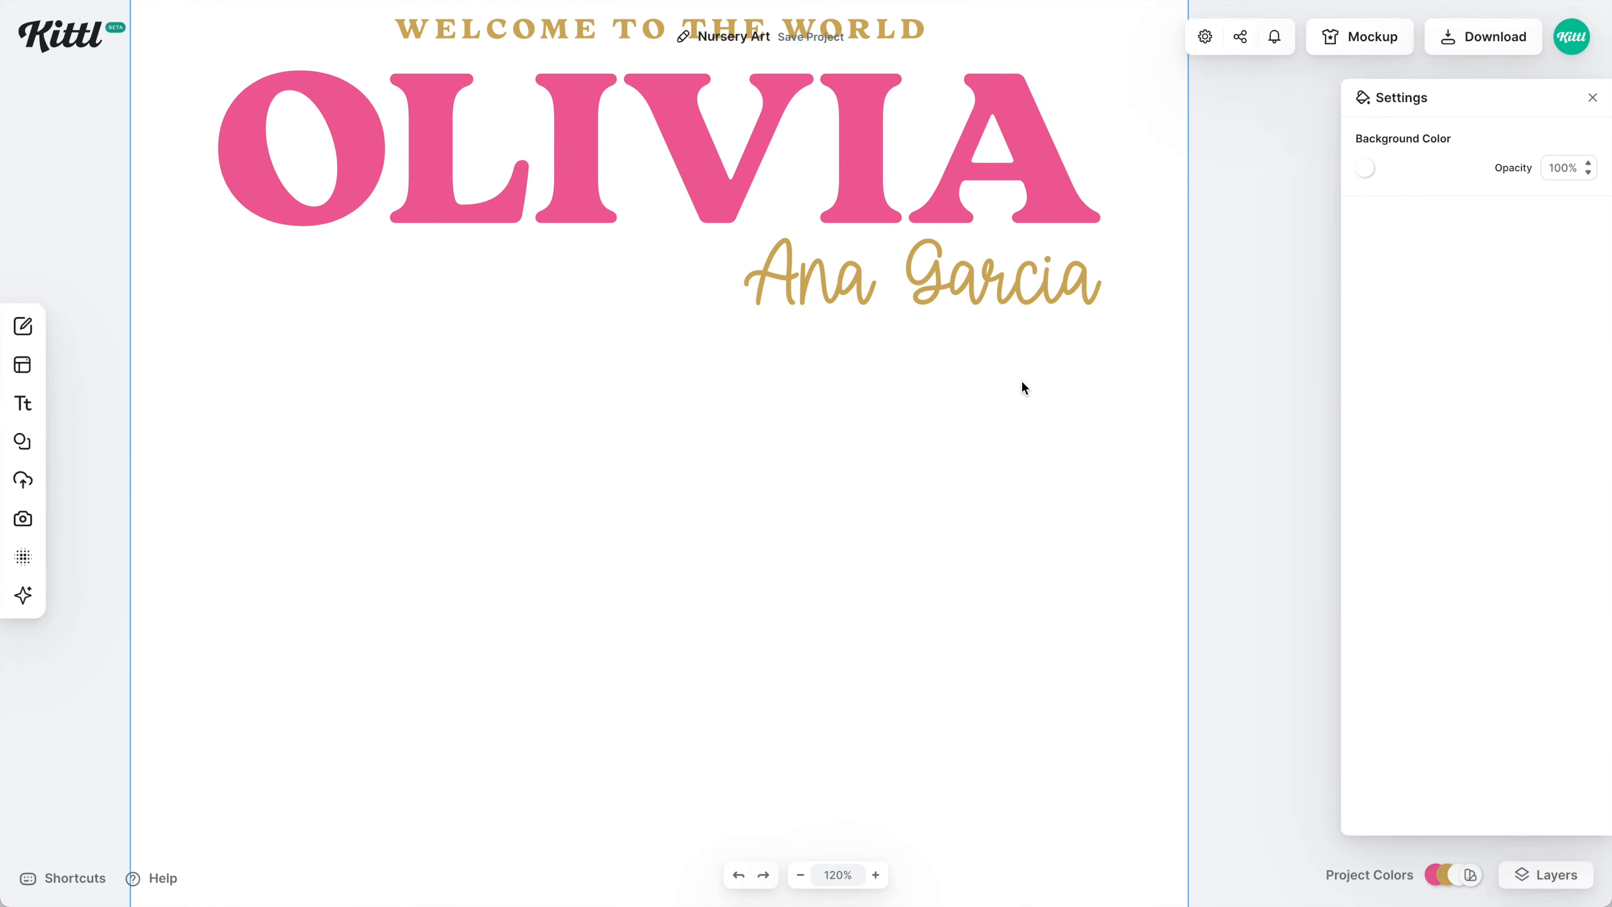
# Add the plain ribbon banner with a pink fill and white outline.
pyautogui.click(22, 441)
pyautogui.click(280, 664)
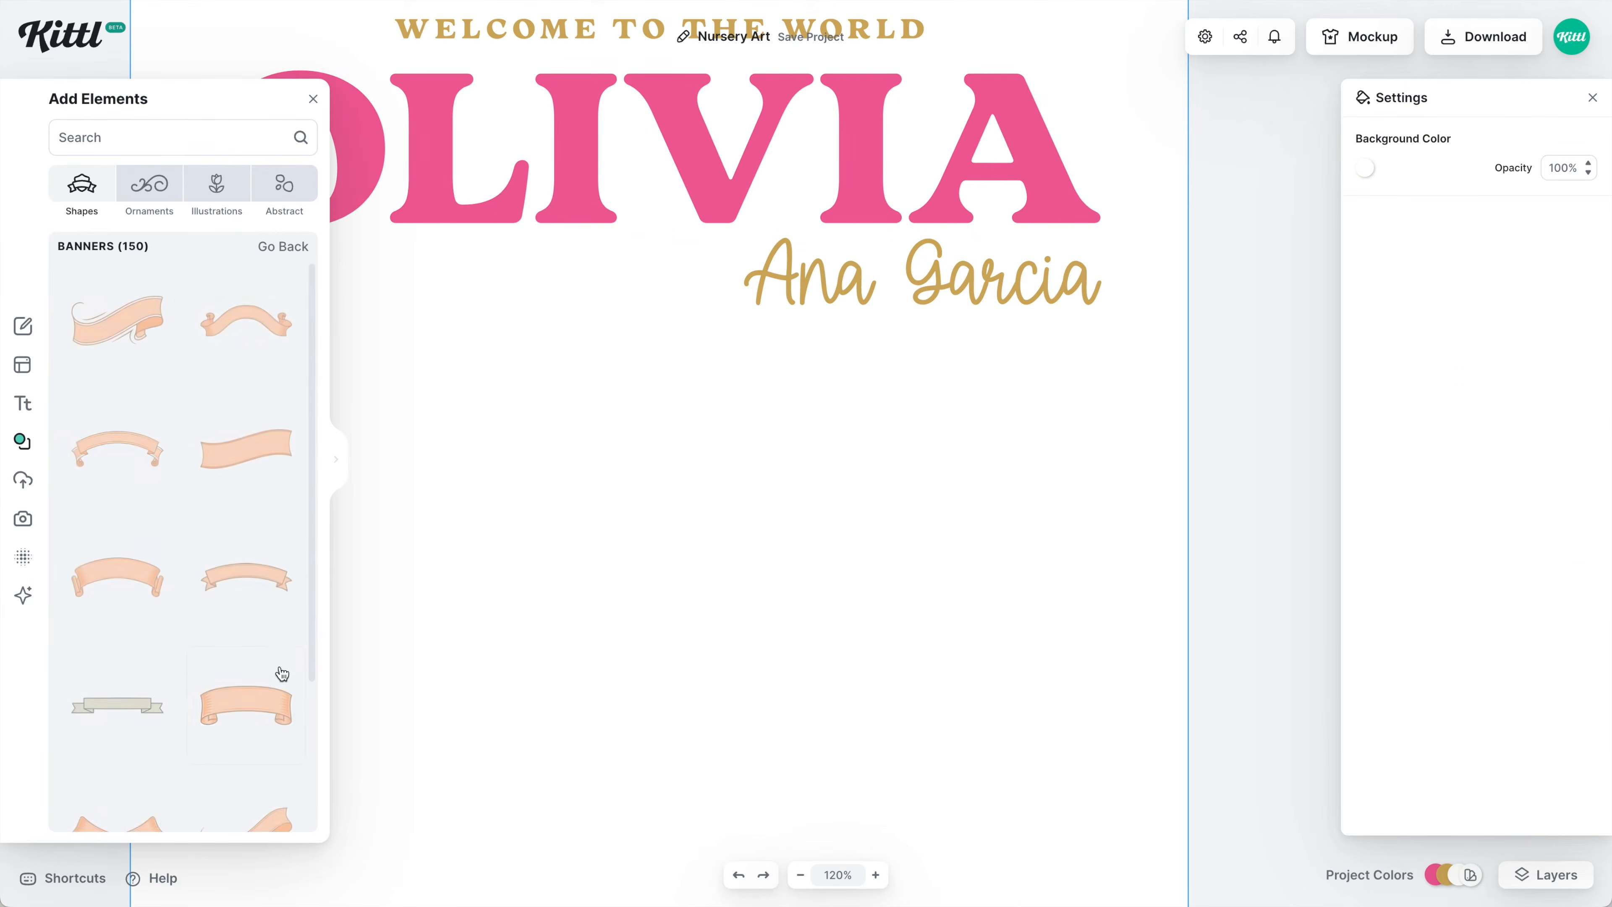
pyautogui.click(143, 722)
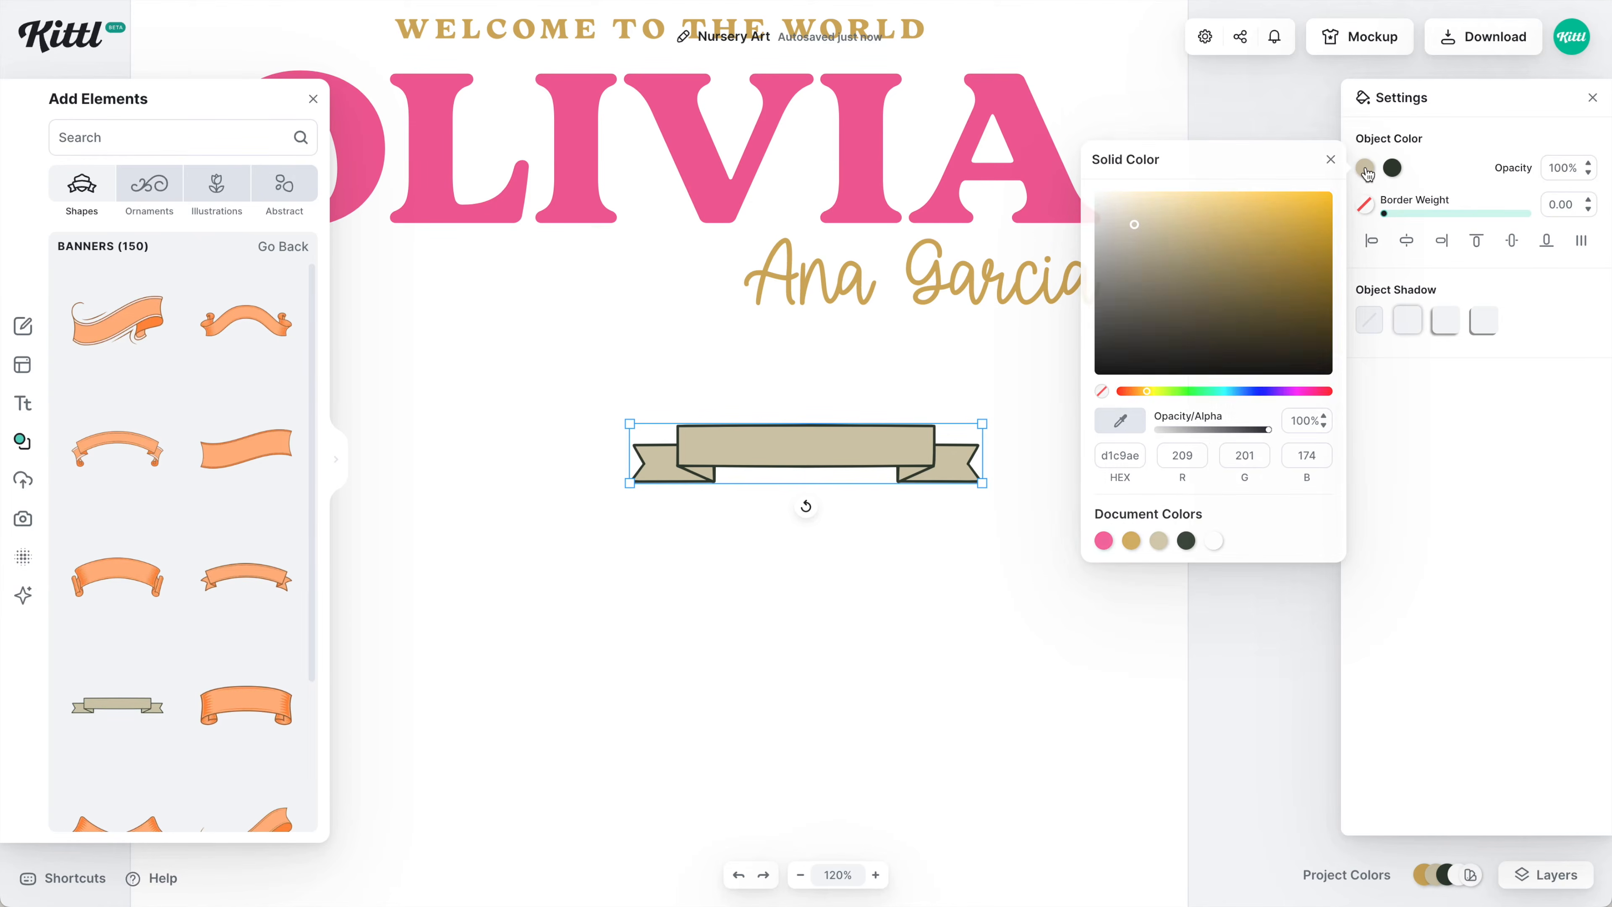
pyautogui.click(1106, 542)
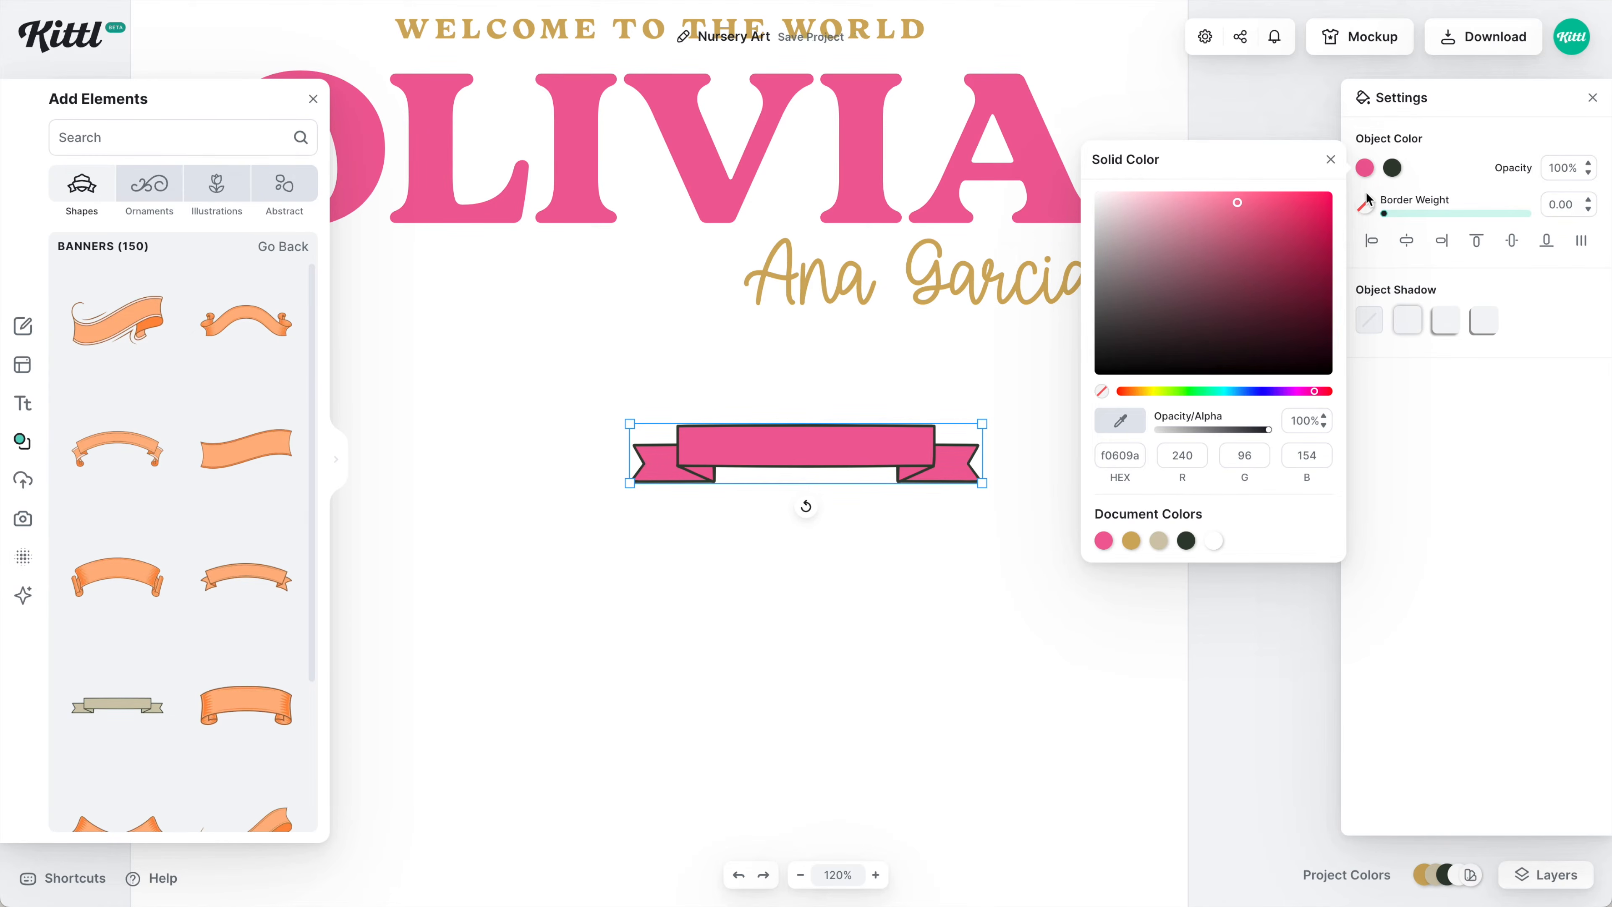
pyautogui.click(1392, 169)
pyautogui.click(1213, 541)
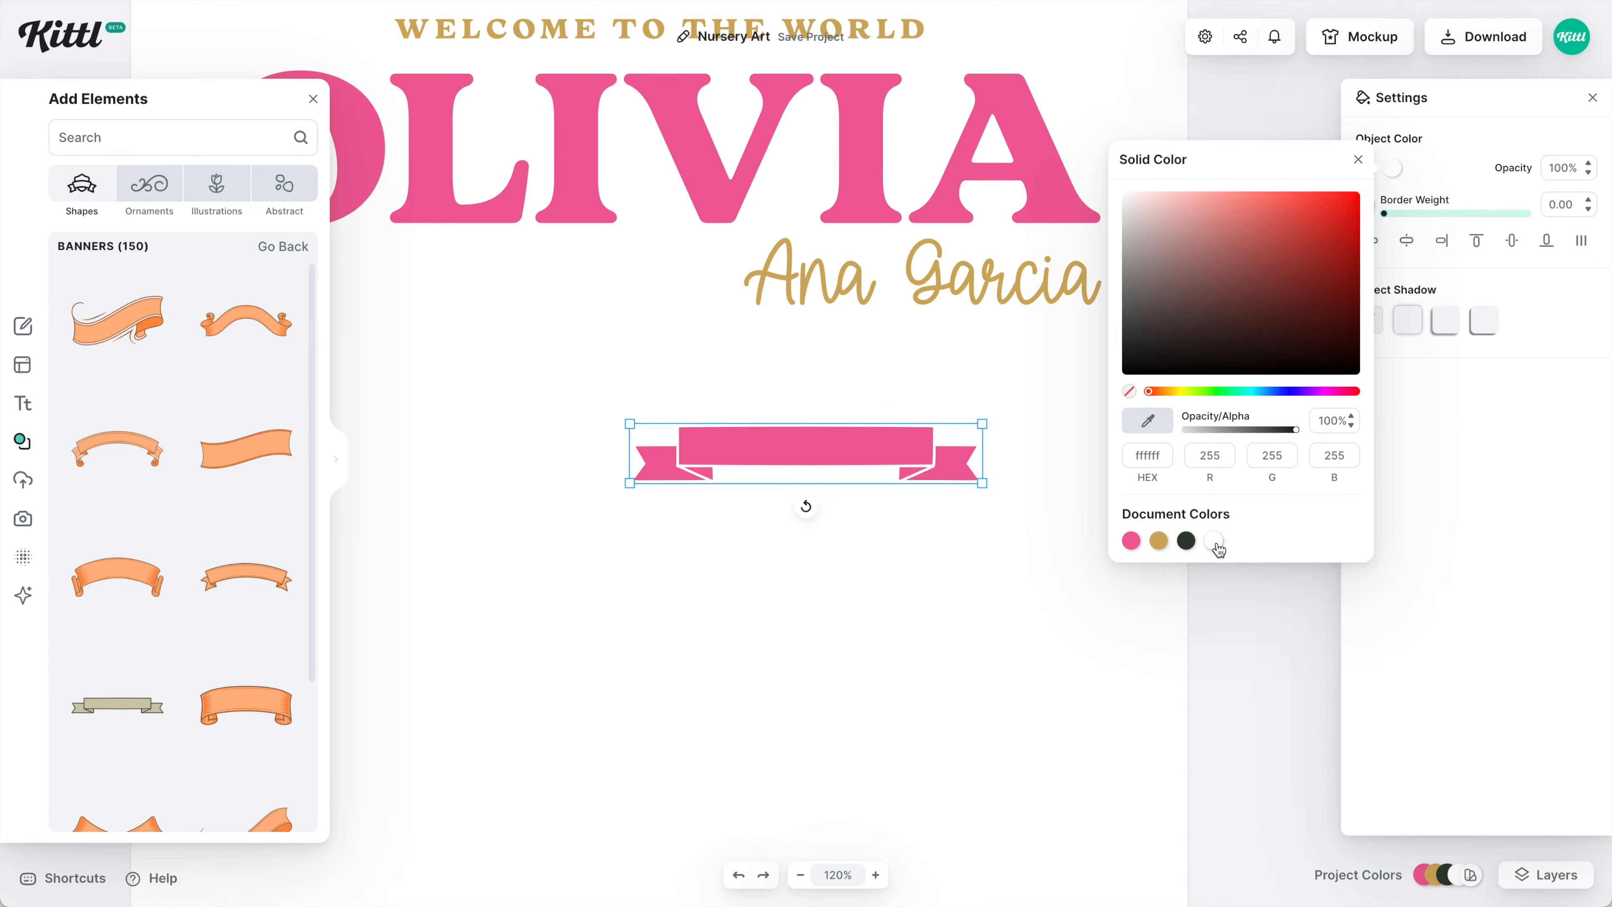
# Position and size the banner beneath the parent's script name on the right.
pyautogui.moveTo(848, 443); pyautogui.dragTo(925, 402)
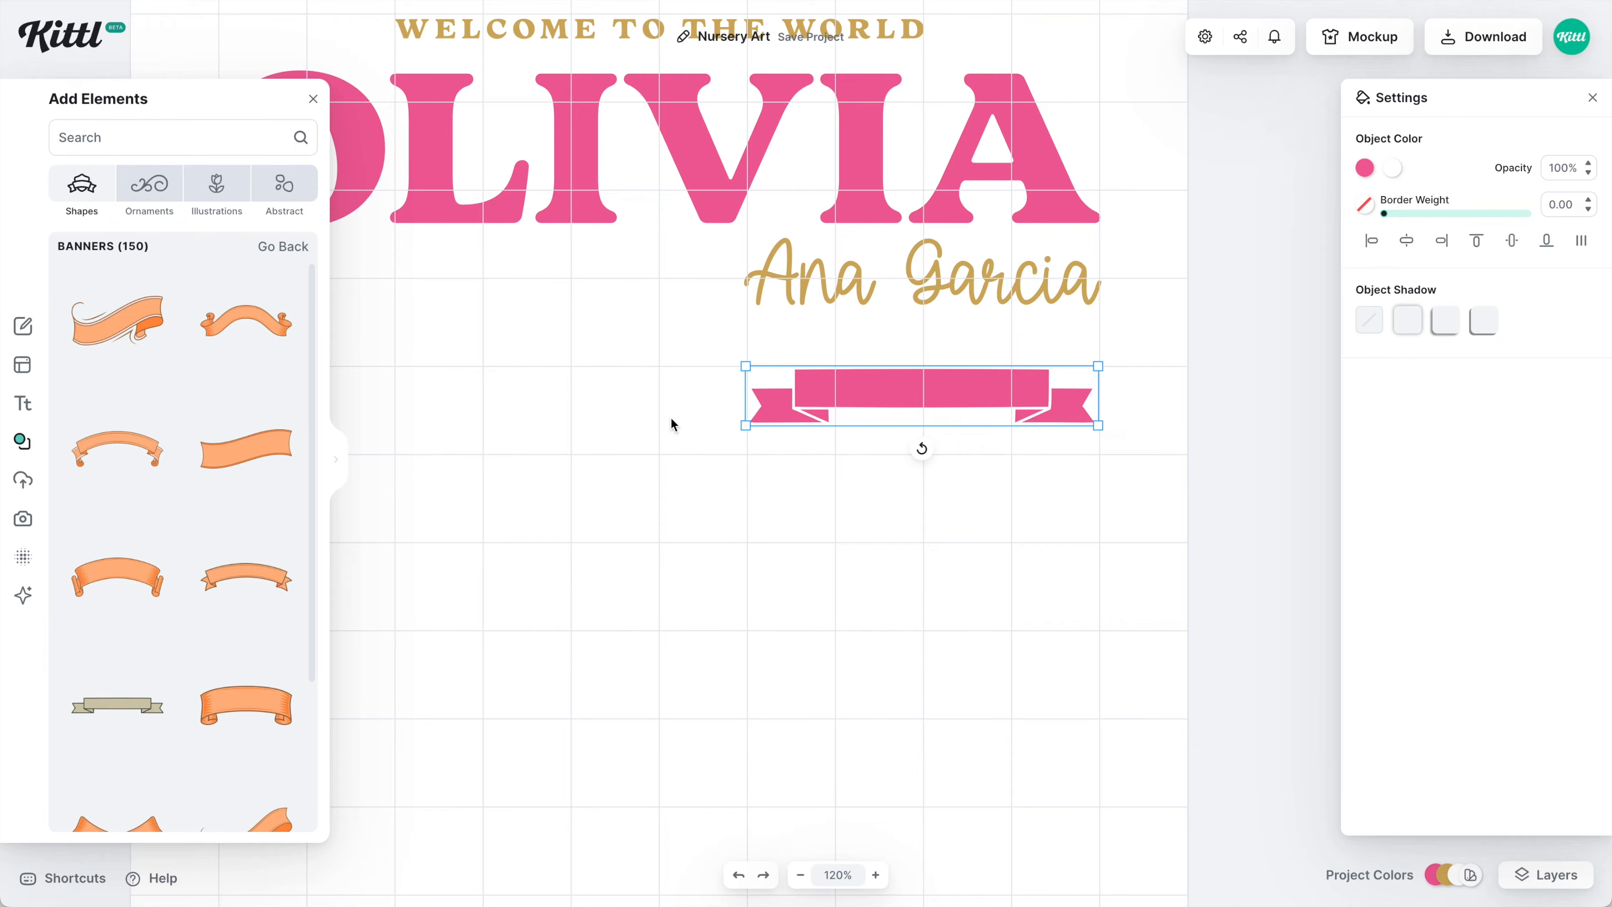
pyautogui.moveTo(740, 430); pyautogui.dragTo(670, 450)
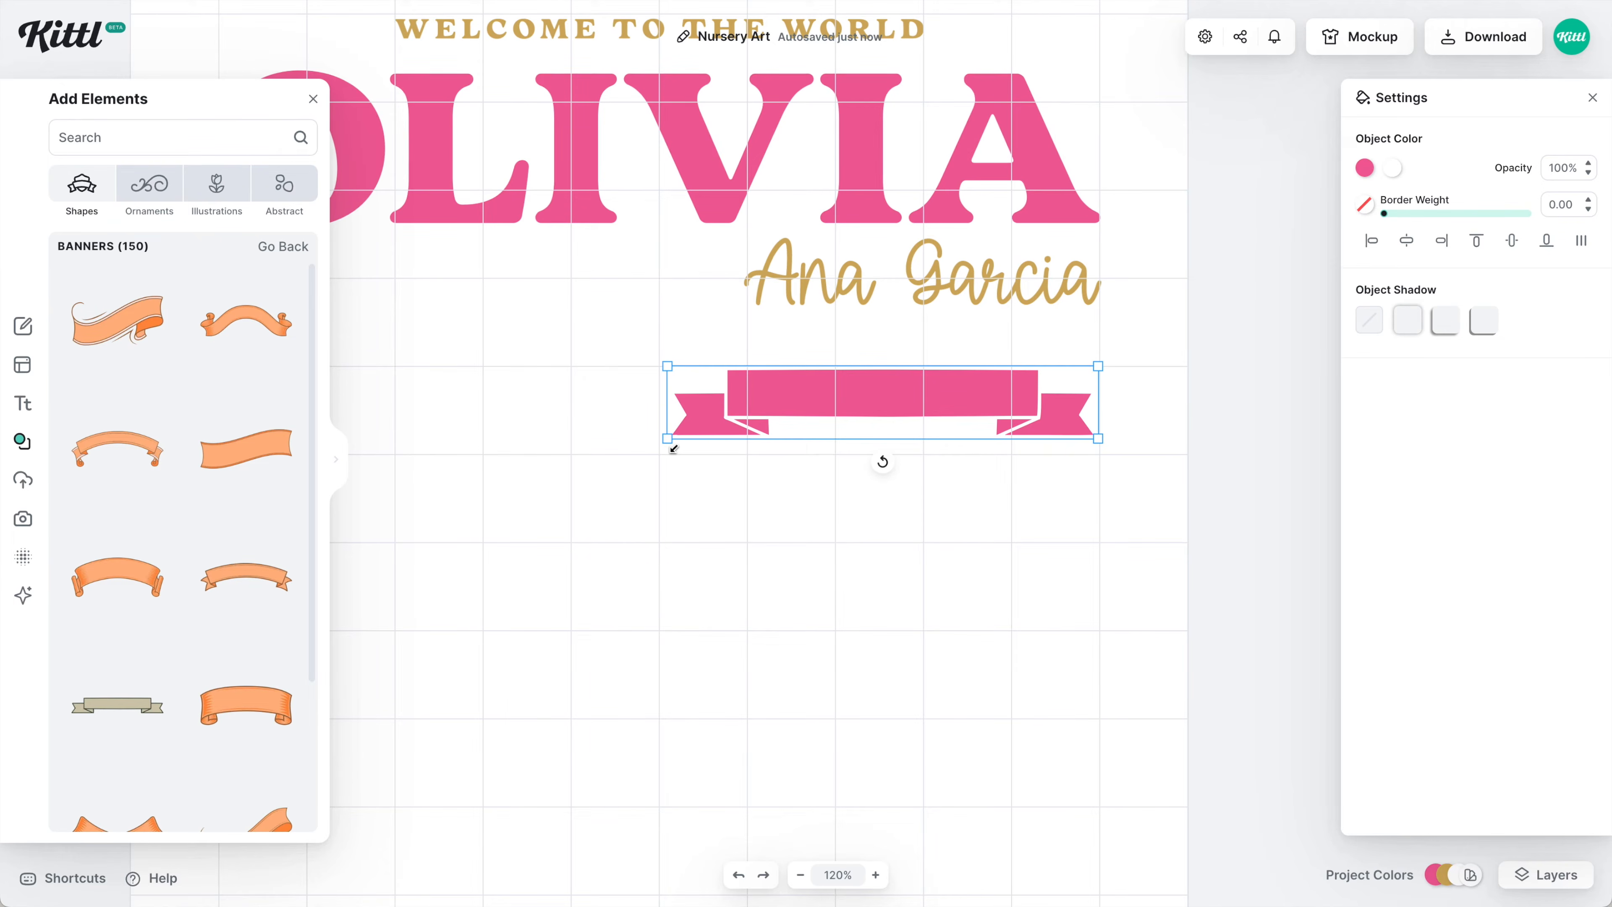
pyautogui.moveTo(674, 448); pyautogui.dragTo(740, 423)
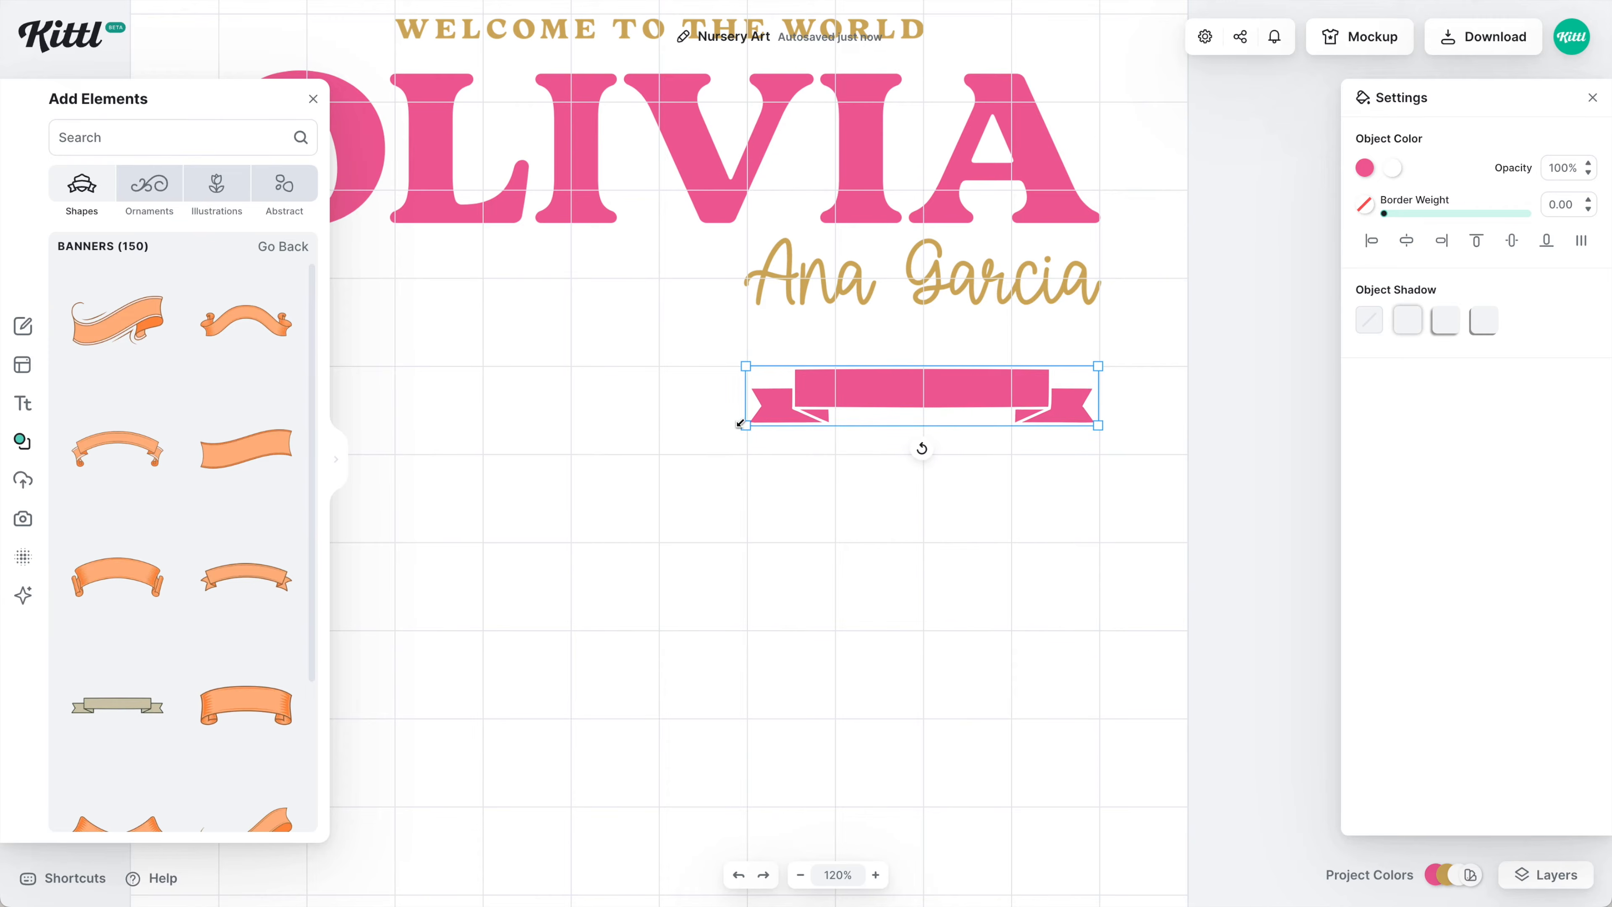
pyautogui.click(954, 536)
pyautogui.scroll(1, 953, 534)
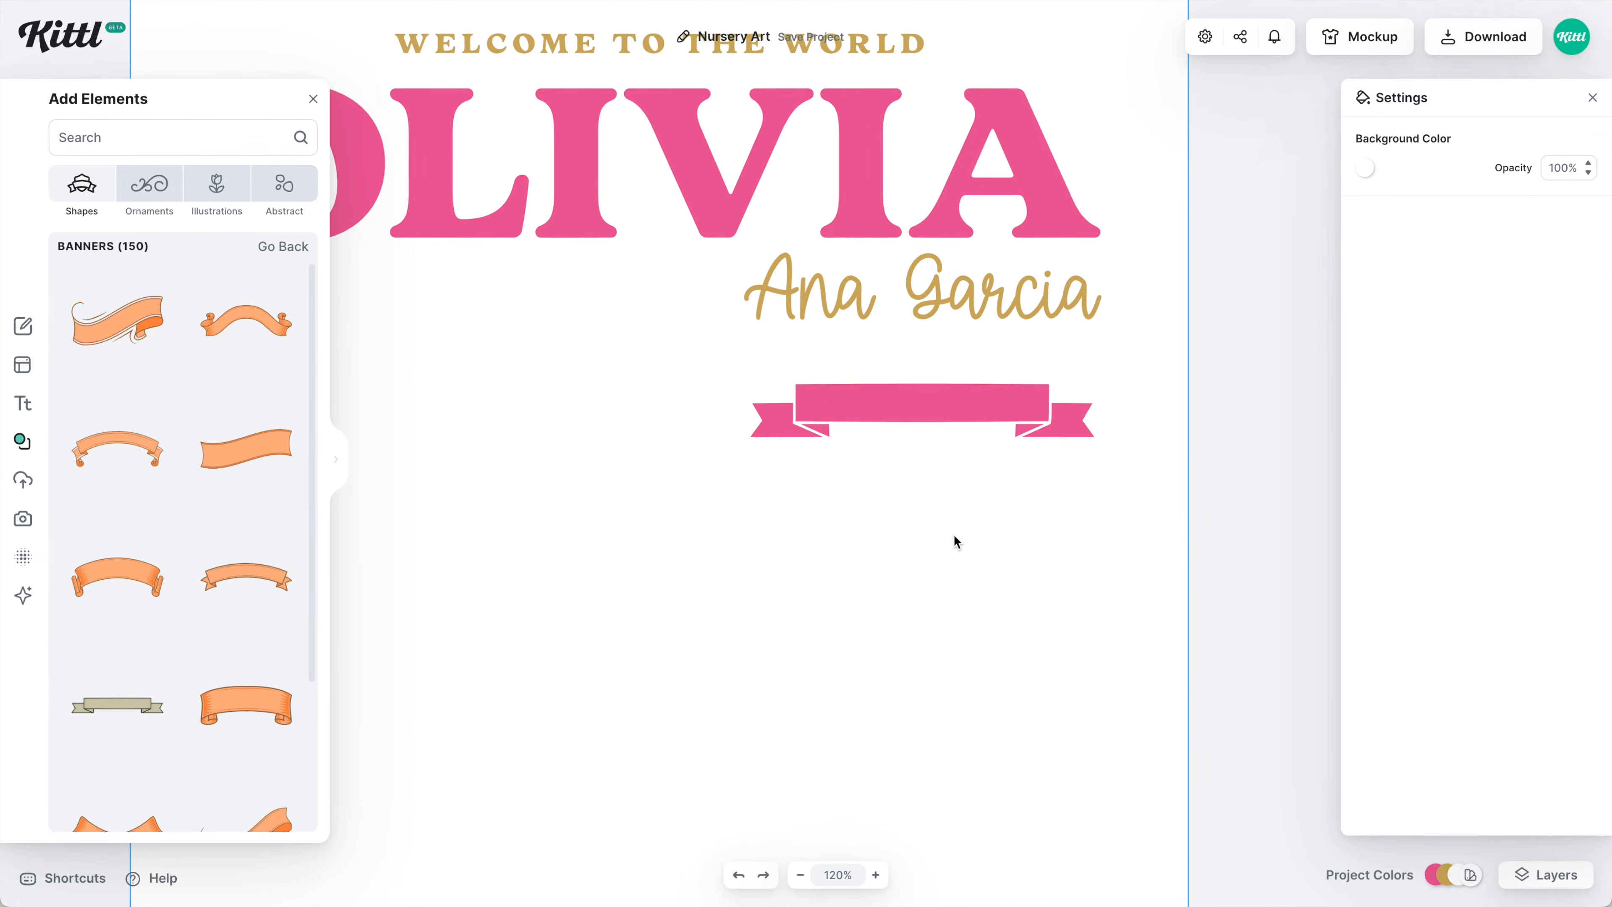
pyautogui.click(862, 82)
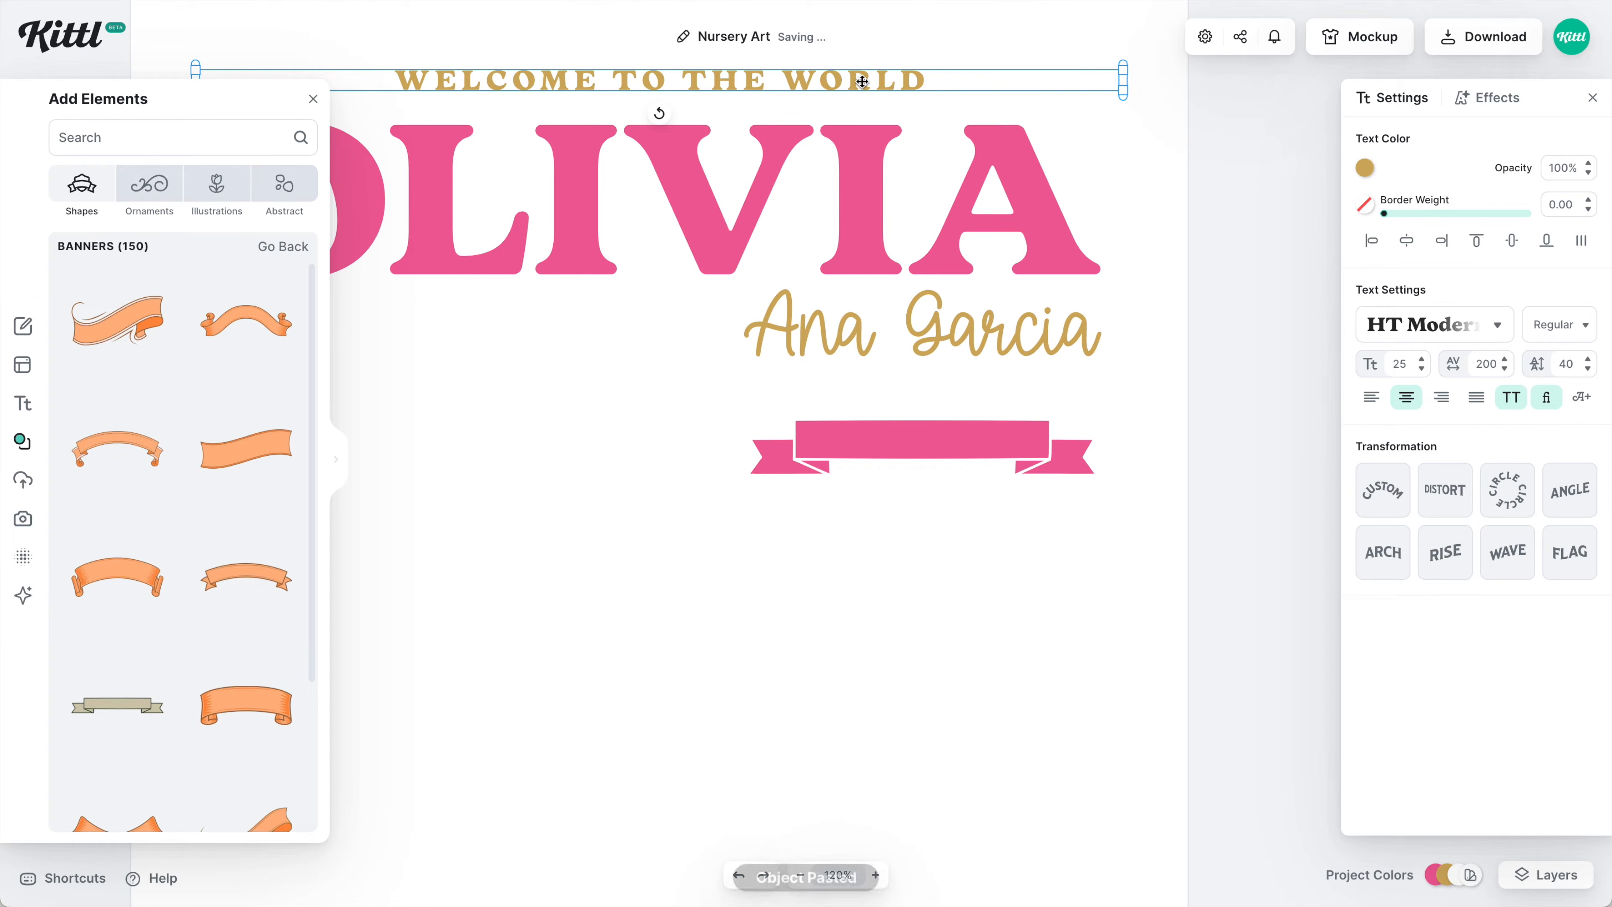
# Place a copy of the greeting on the banner and retype it as white BORN ON.
pyautogui.moveTo(862, 82); pyautogui.dragTo(994, 508)
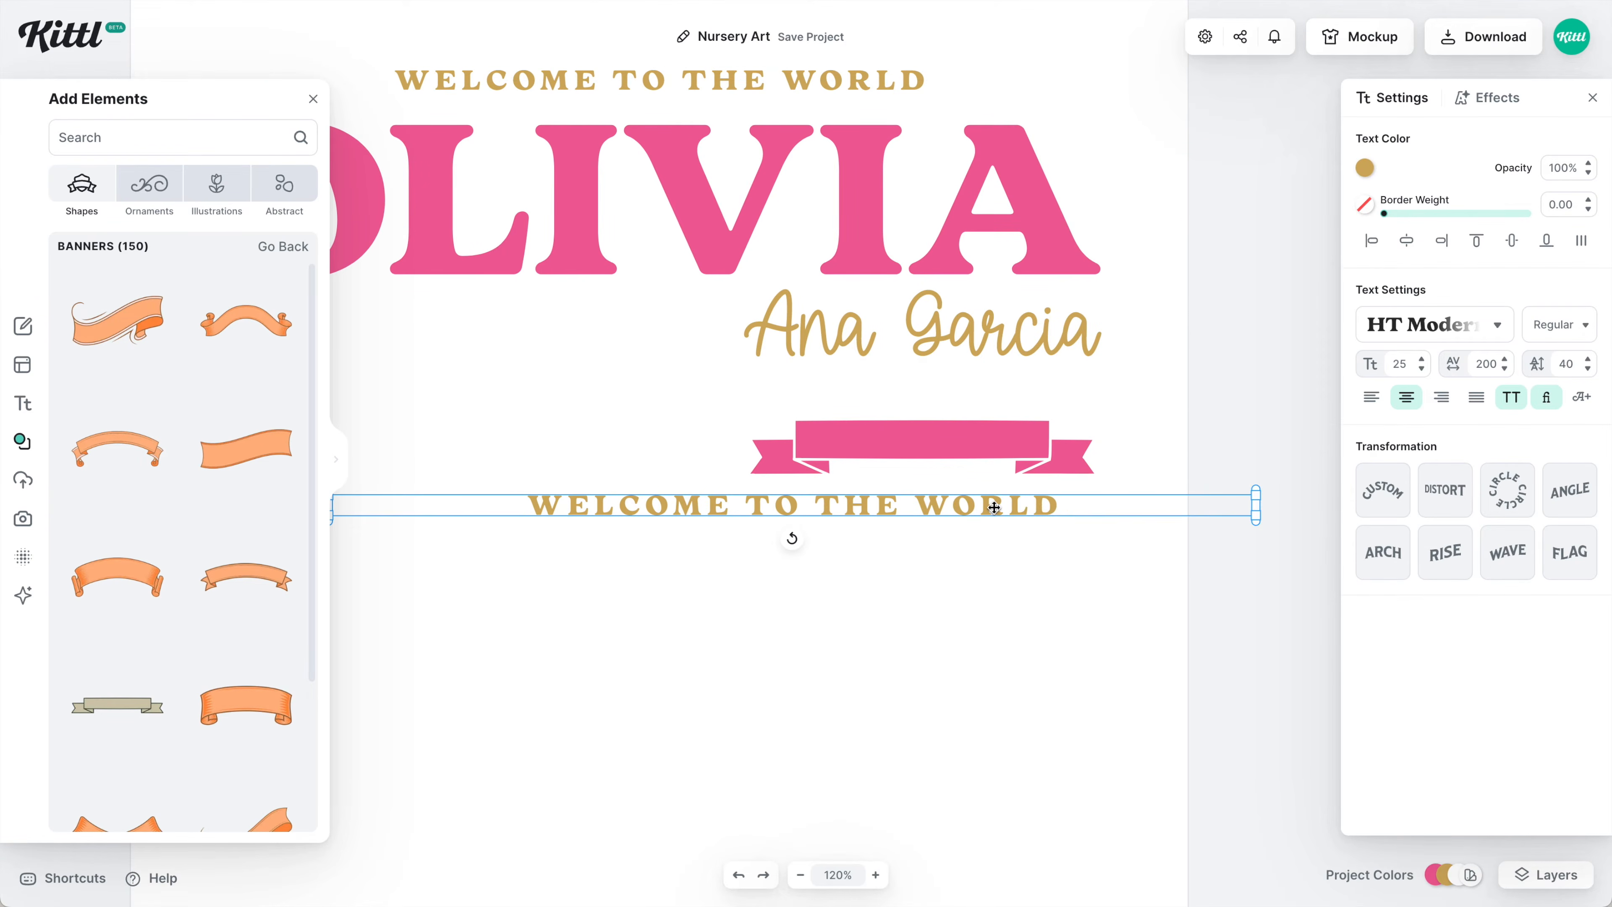
pyautogui.rightClick(994, 507)
pyautogui.click(1088, 769)
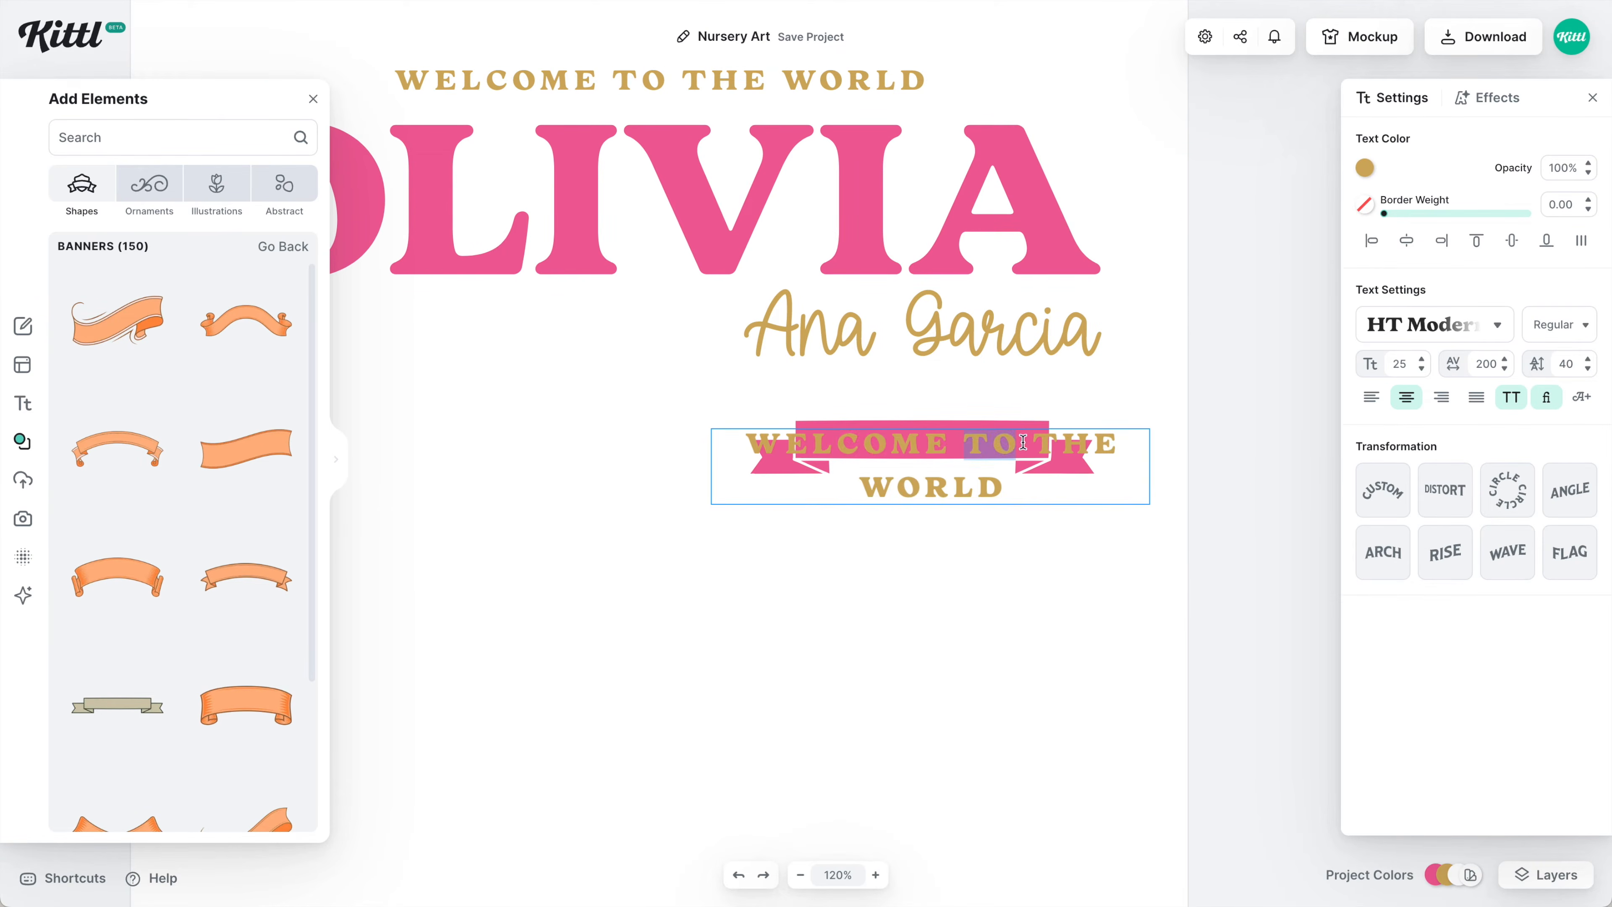
pyautogui.hotkey('ctrl', 'a')
pyautogui.write('b')
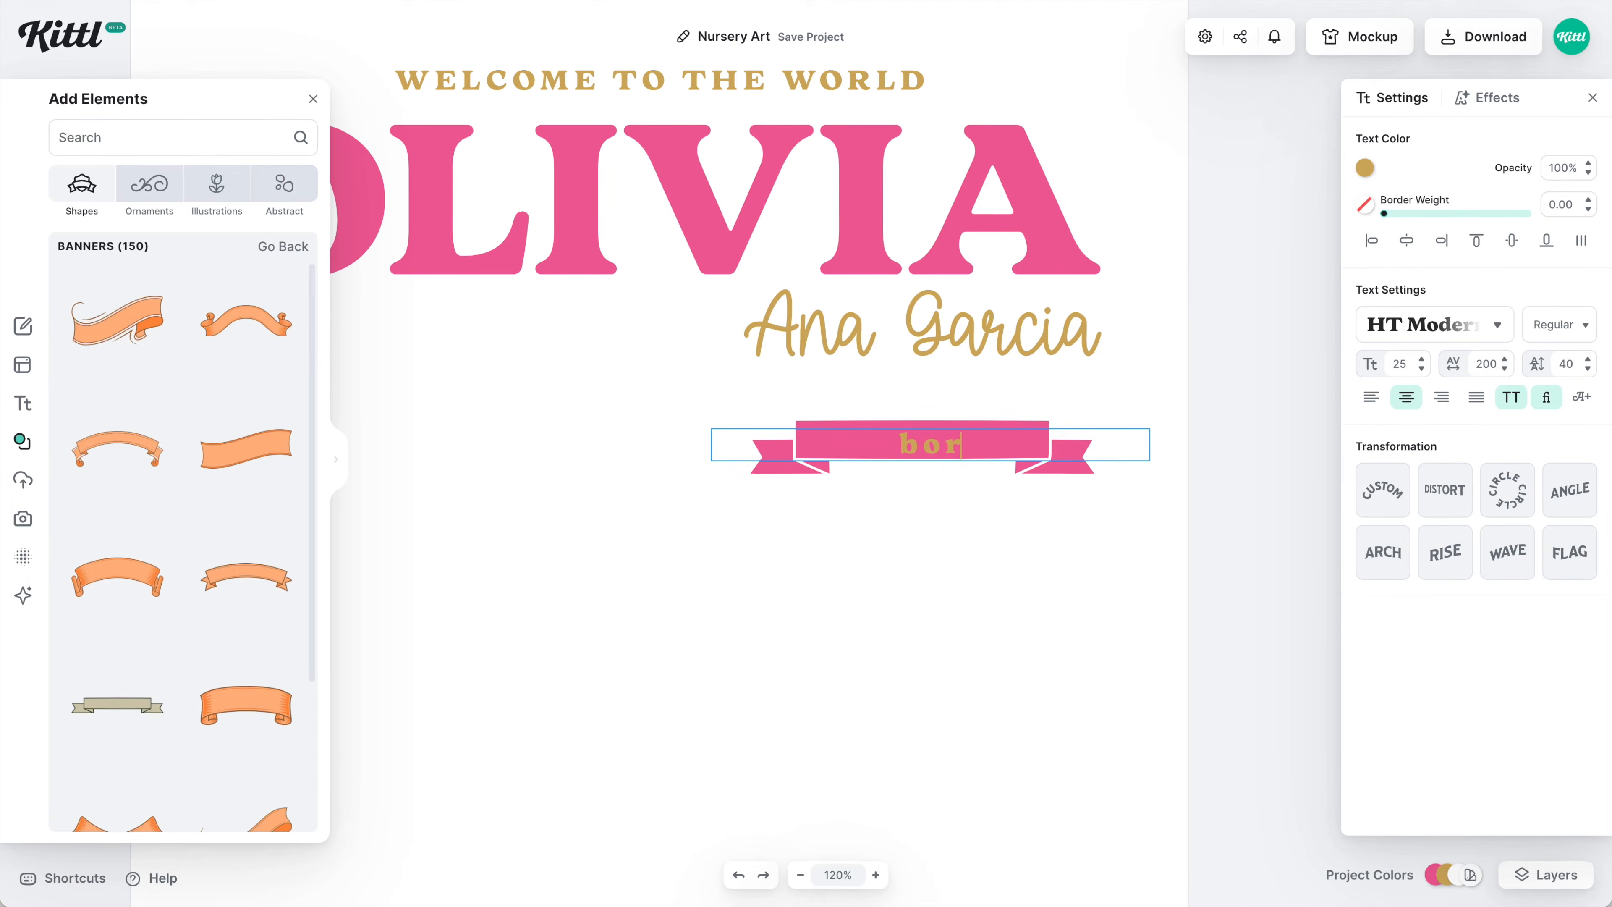
pyautogui.press('Escape')
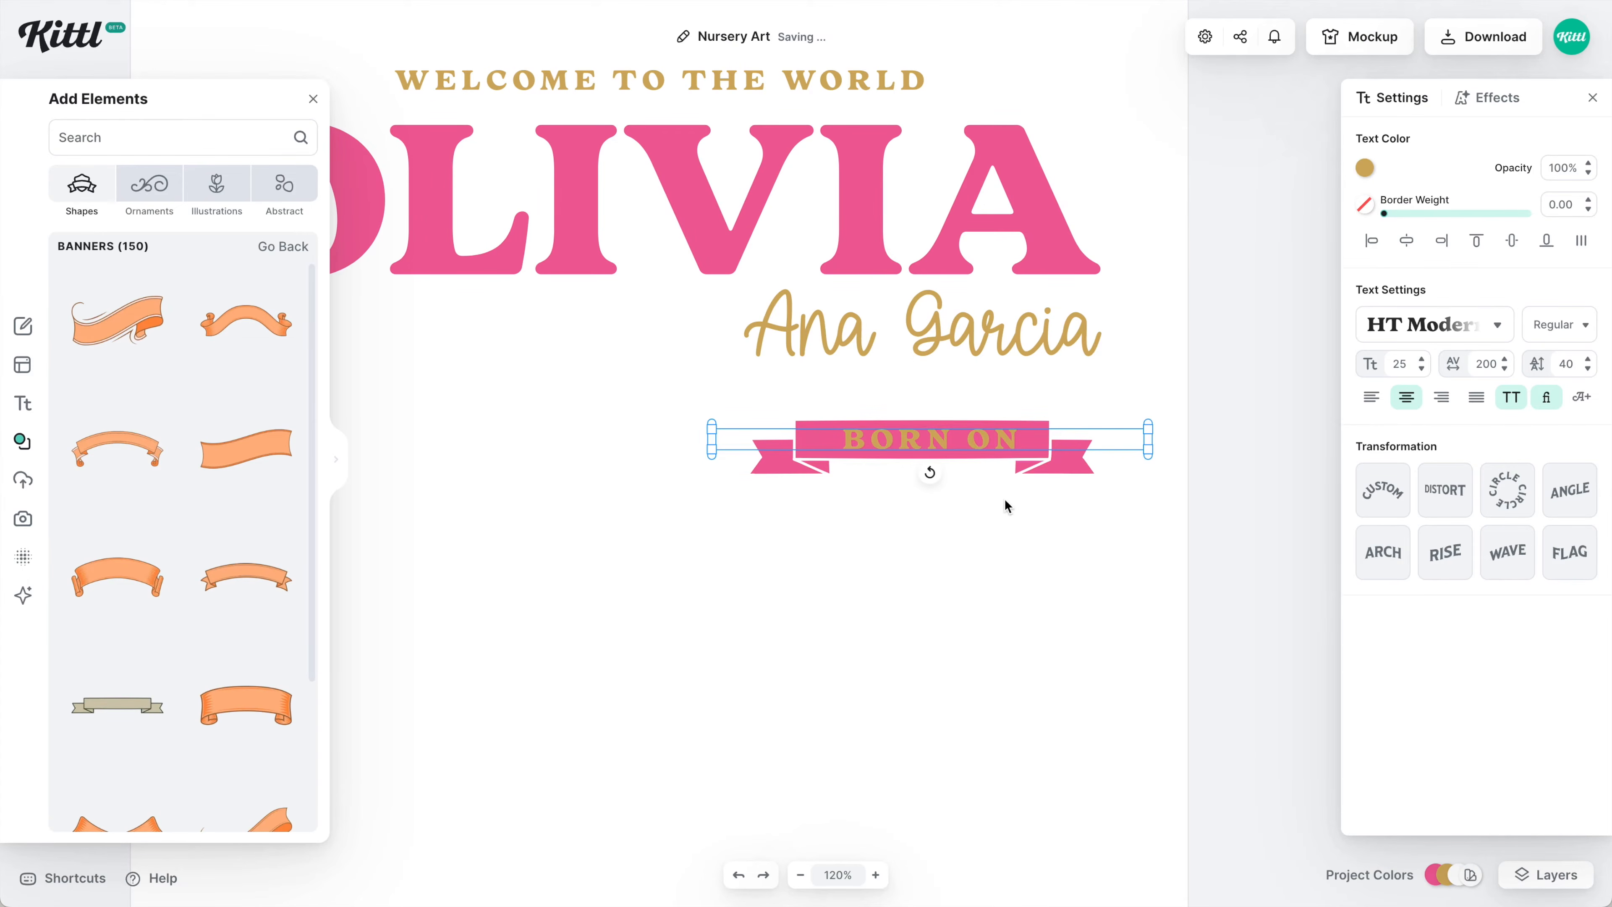
pyautogui.click(1366, 169)
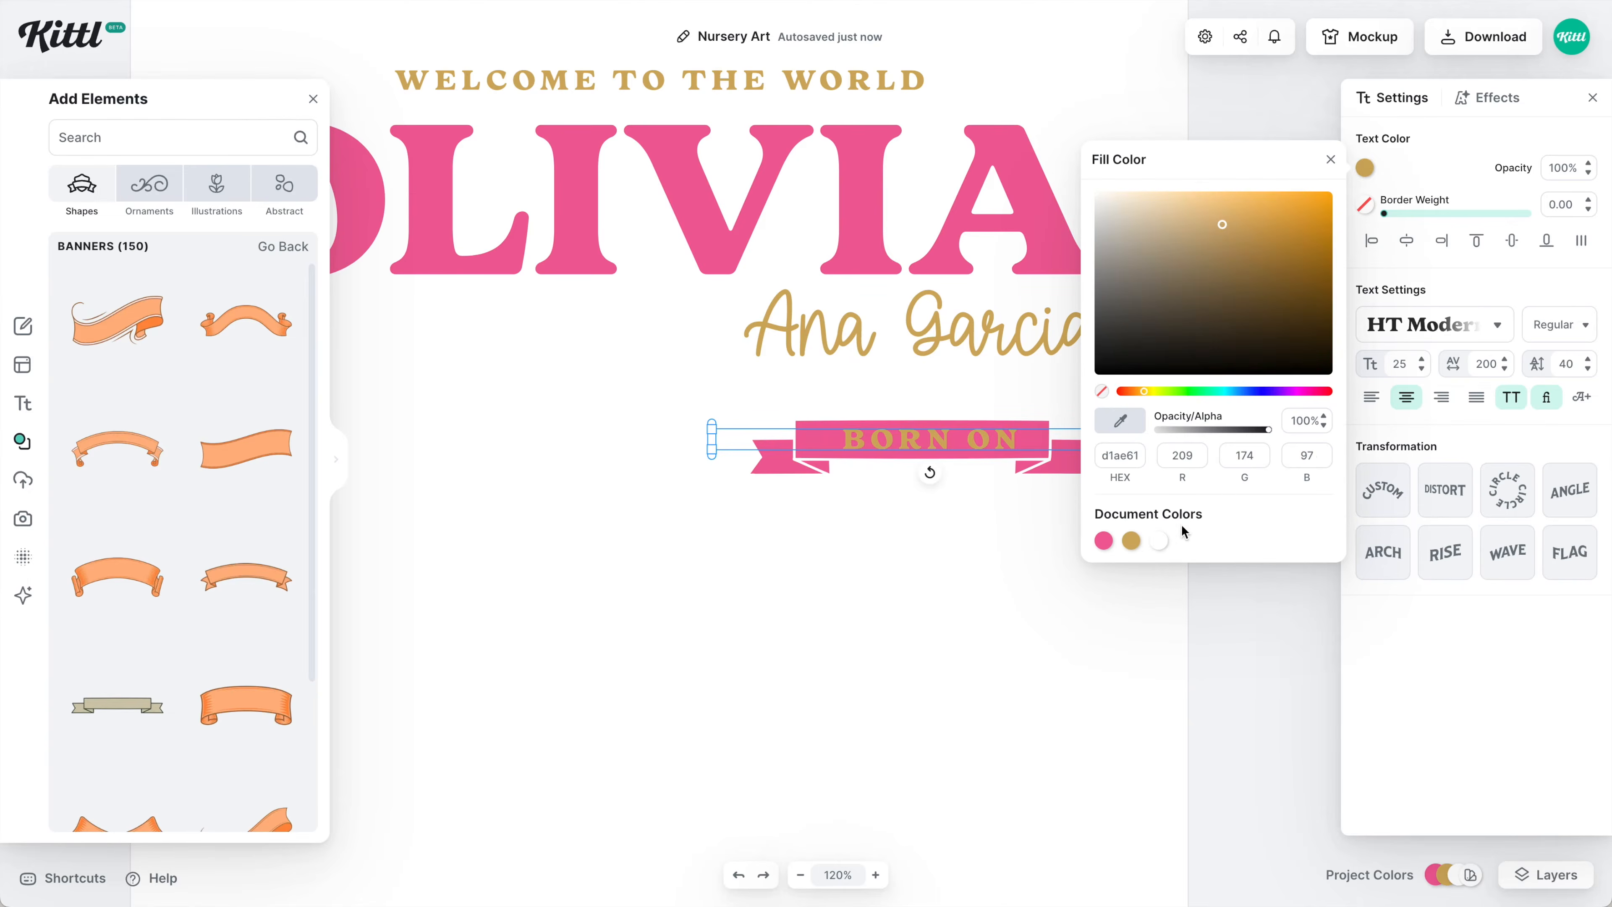
pyautogui.click(1158, 544)
pyautogui.click(1001, 472)
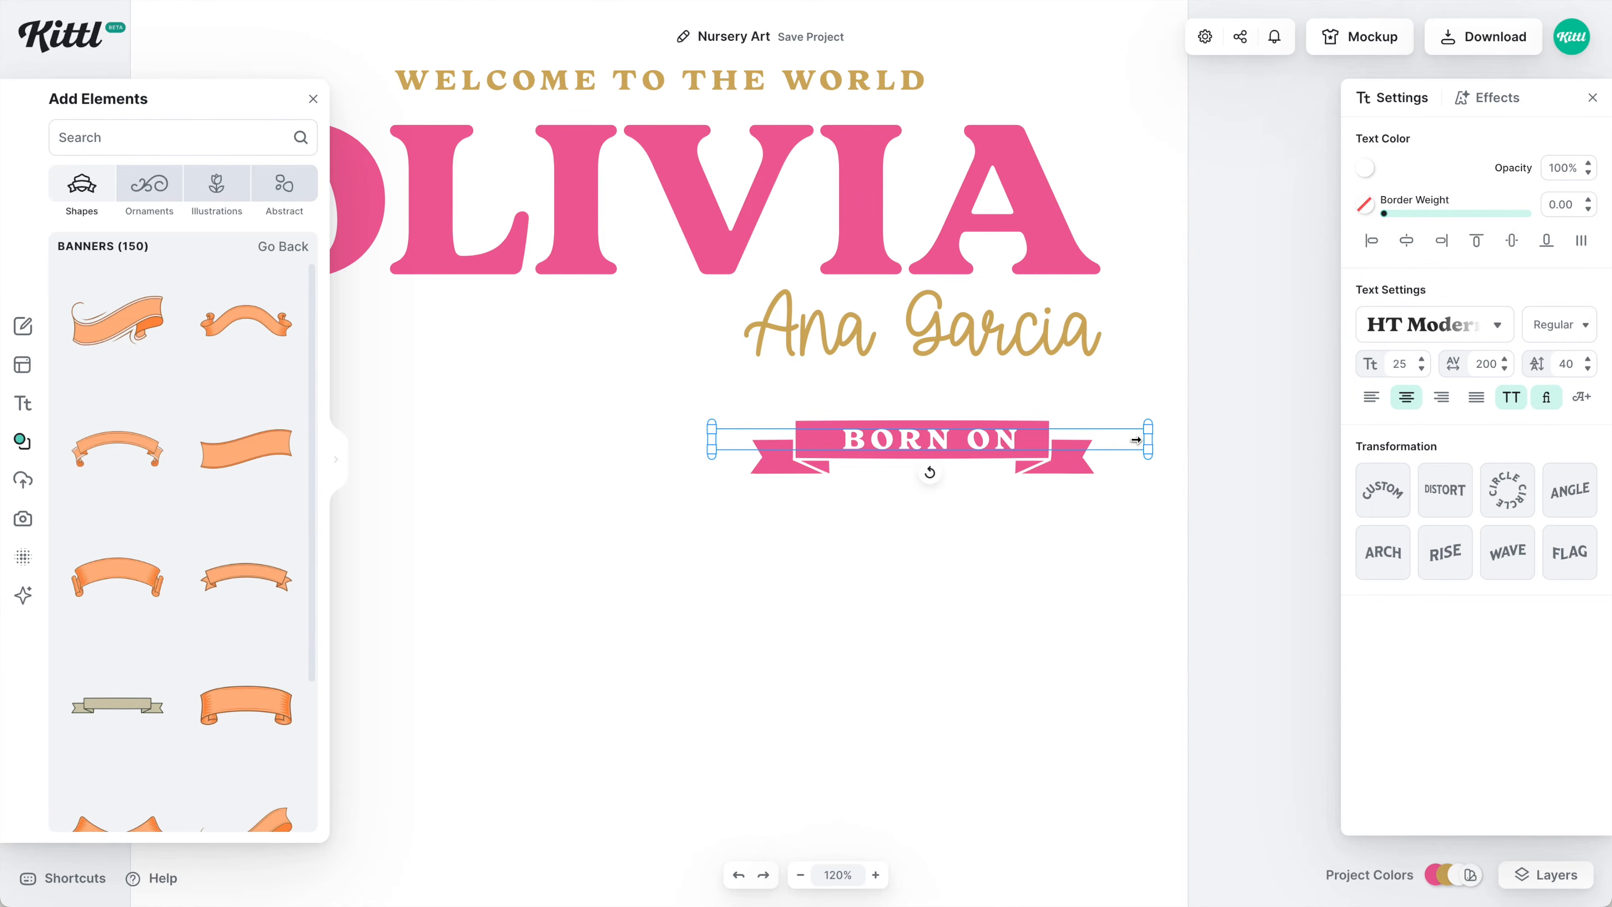
# Center the 06 below the banner and duplicate it into 22 with a smaller stacked 20/23 year.
pyautogui.scroll(5, 928, 468)
pyautogui.scroll(-3, 979, 259)
pyautogui.moveTo(635, 635); pyautogui.dragTo(725, 679)
pyautogui.hotkey('ctrl', 'd')
pyautogui.write('22')
pyautogui.scroll(-2, 914, 583)
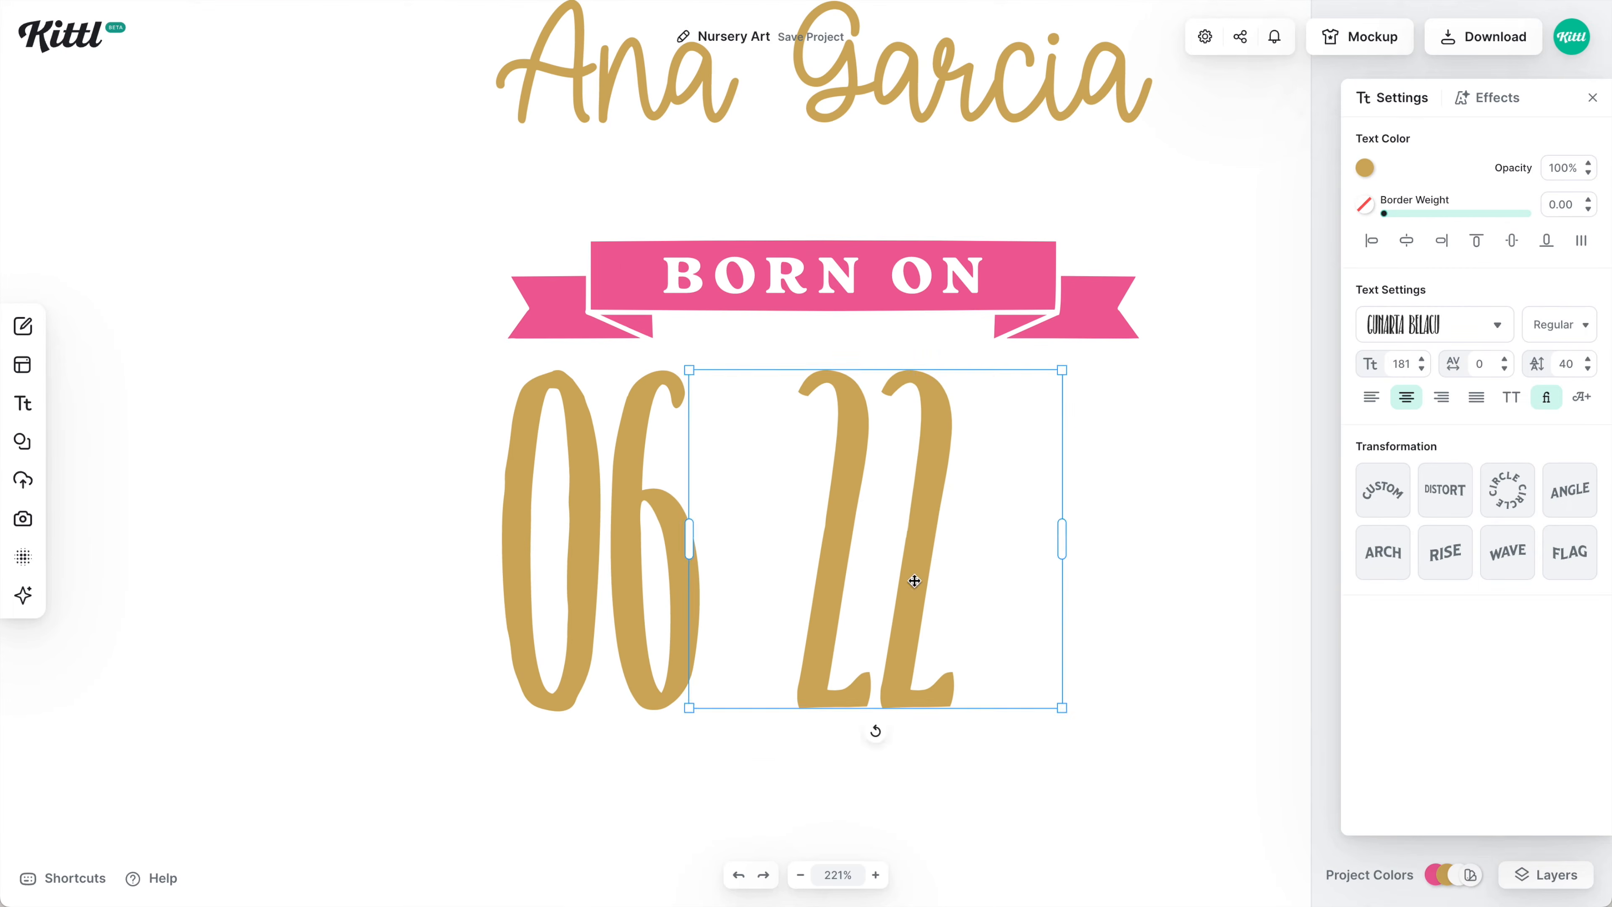
pyautogui.hotkey('ctrl', 'd')
pyautogui.write('20')
pyautogui.moveTo(1281, 781); pyautogui.dragTo(1126, 517)
pyautogui.hotkey('ctrl', 'd')
pyautogui.moveTo(1126, 483); pyautogui.dragTo(1101, 673)
pyautogui.write('23')
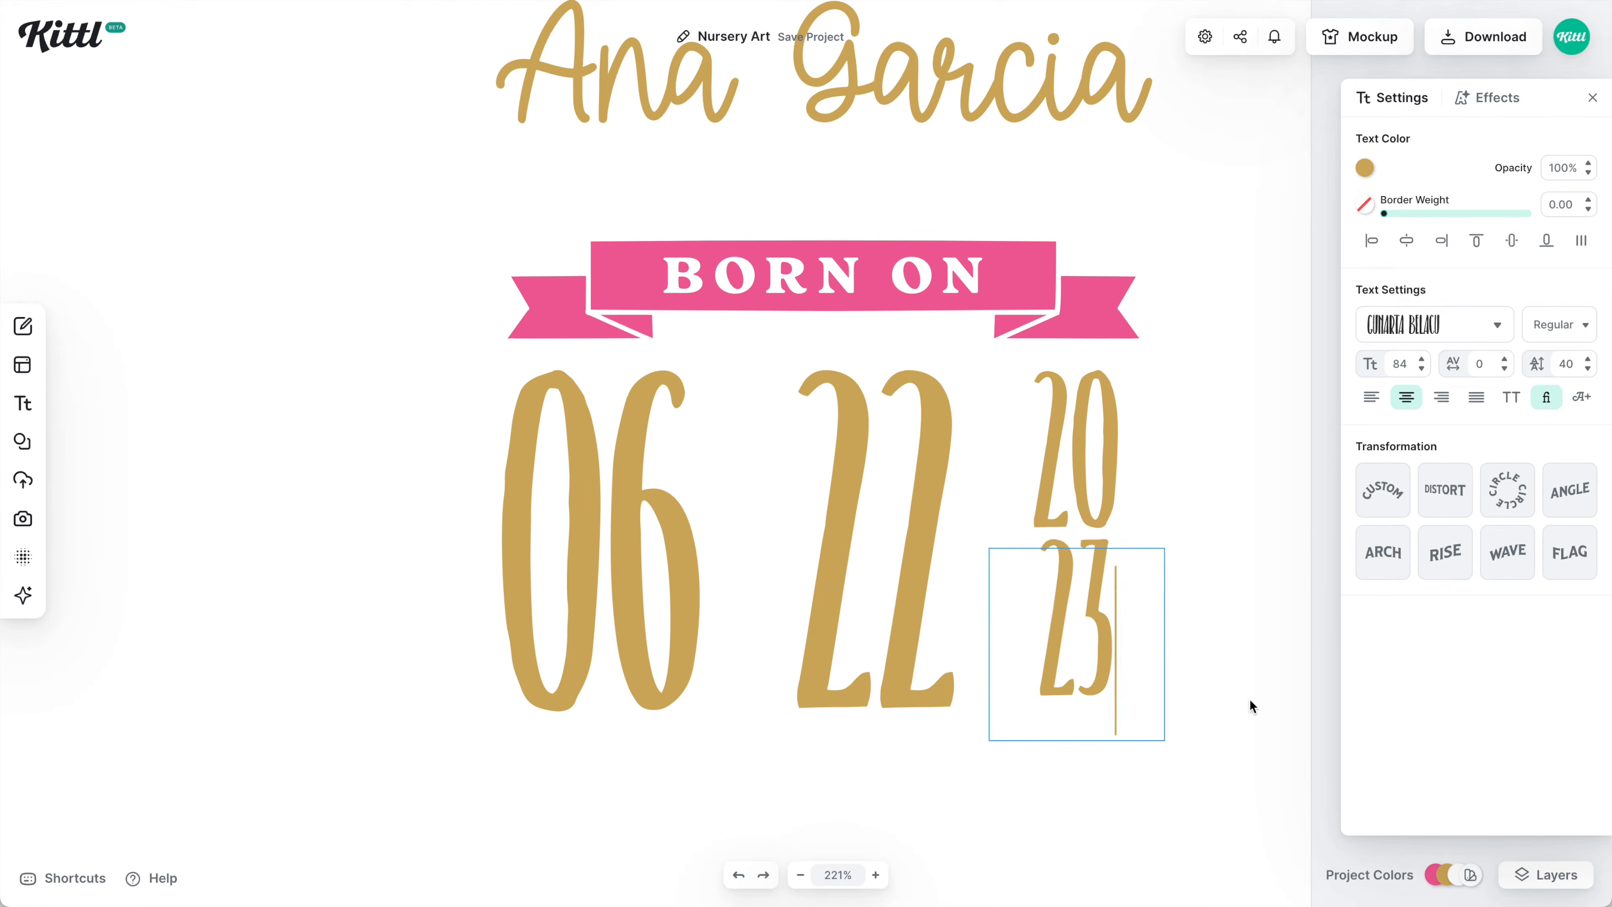
pyautogui.press('Escape')
pyautogui.moveTo(897, 597); pyautogui.dragTo(914, 598)
# Add a pink '1' divider between the 06 and 22.
pyautogui.keyDown('shift'); pyautogui.click(672, 600); pyautogui.keyUp('shift')
pyautogui.hotkey('ctrl', 'd')
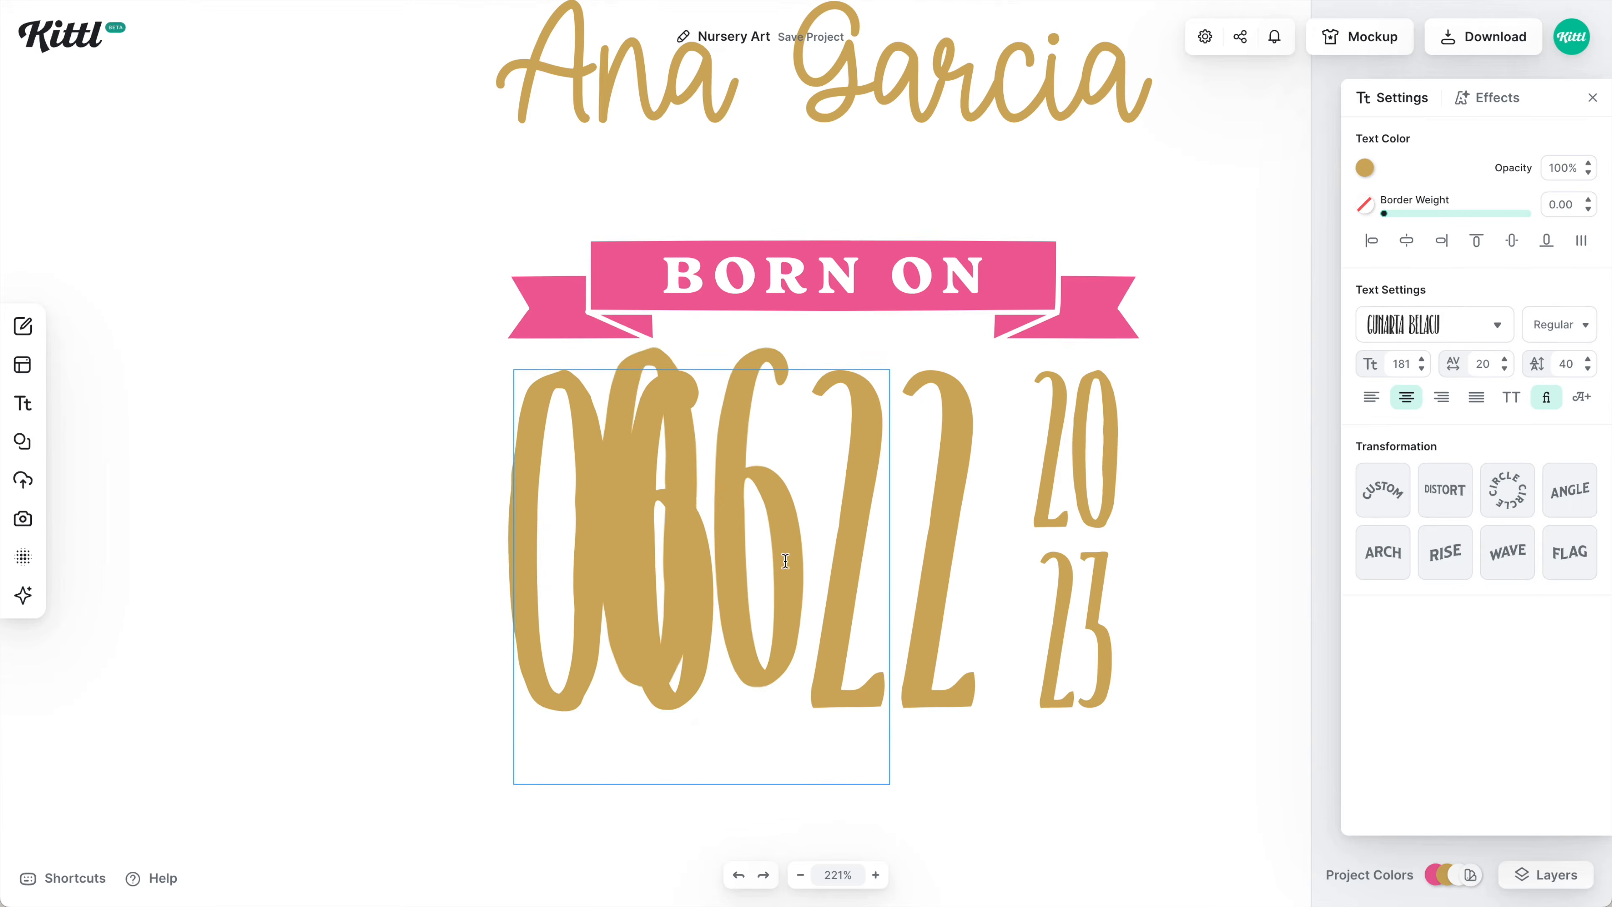
pyautogui.moveTo(672, 600); pyautogui.dragTo(759, 465)
pyautogui.write('1')
pyautogui.click(1364, 168)
pyautogui.click(1104, 540)
pyautogui.click(820, 551)
# Add a row of five bullet dots below the date, sized to span it.
pyautogui.keyDown('shift'); pyautogui.click(954, 558); pyautogui.keyUp('shift')
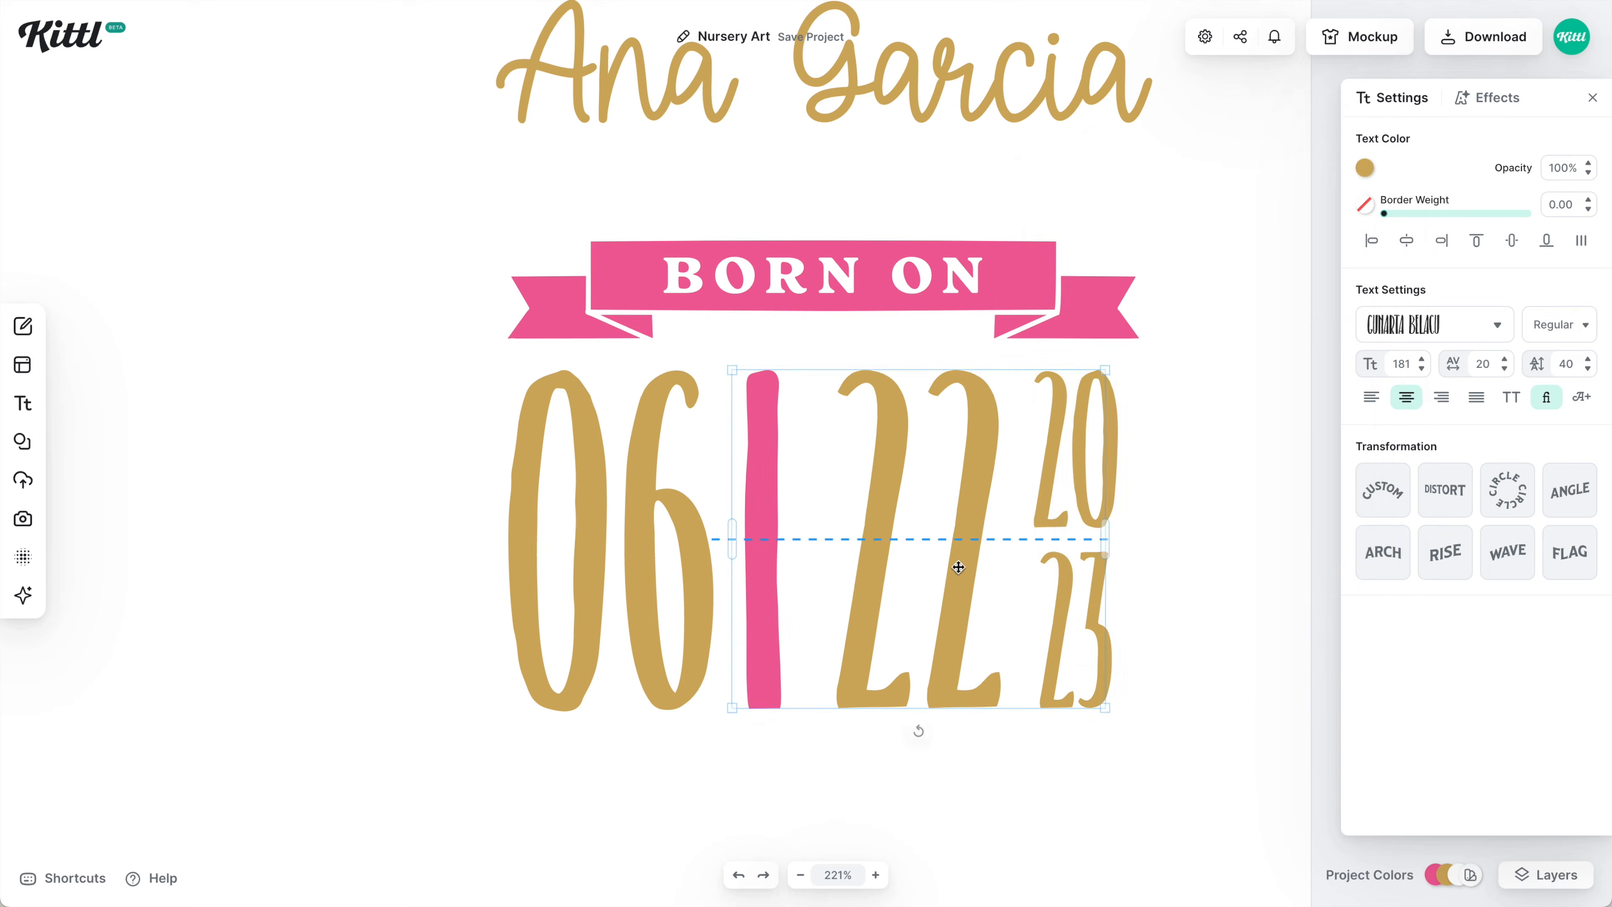
pyautogui.scroll(-6, 954, 558)
pyautogui.click(1014, 507)
pyautogui.click(976, 344)
pyautogui.scroll(5, 976, 344)
pyautogui.hotkey('ctrl', 'd')
pyautogui.click(1365, 168)
pyautogui.write('•••••')
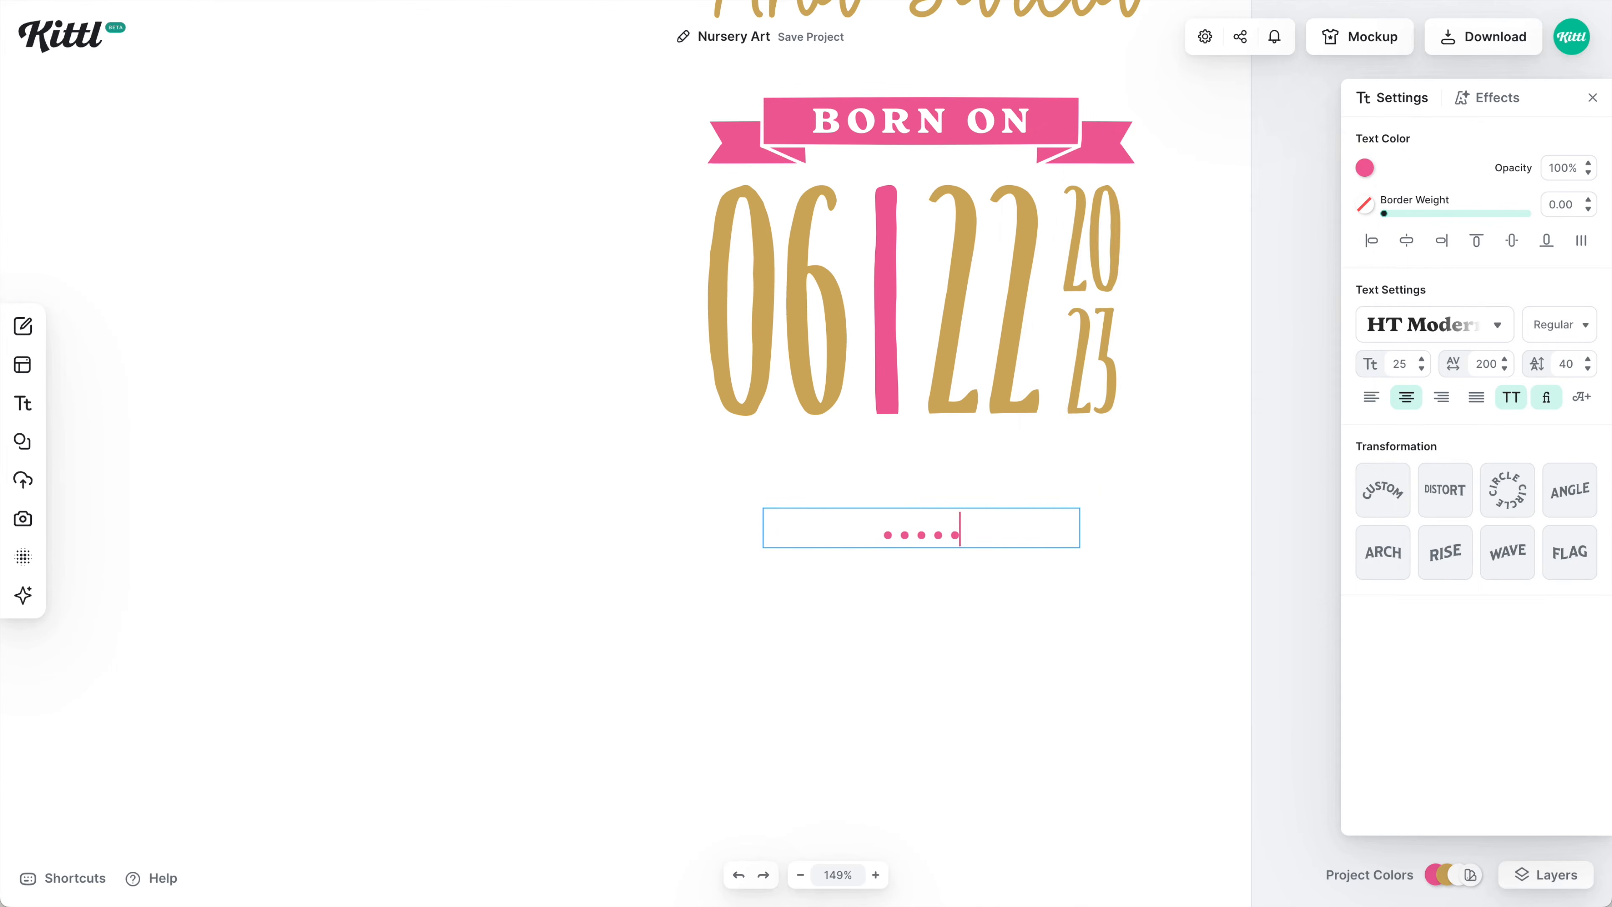
pyautogui.moveTo(1079, 531); pyautogui.dragTo(1155, 469)
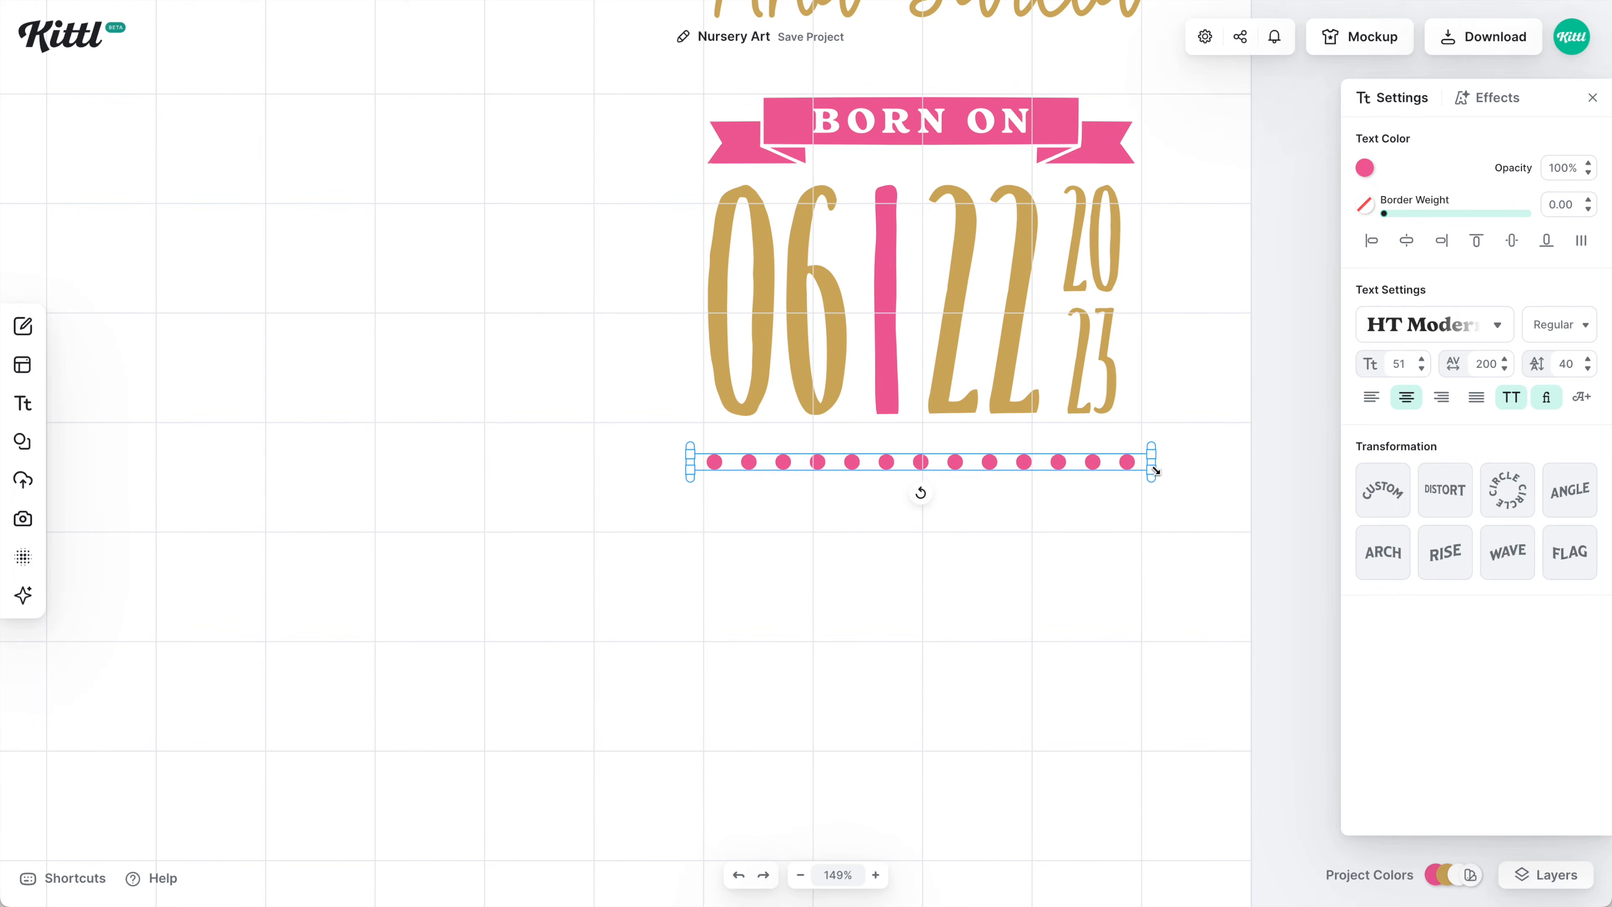
# Enlarge the banner and date slightly and stretch the dot row to match.
pyautogui.click(1062, 144)
pyautogui.moveTo(1141, 166); pyautogui.dragTo(1147, 169)
pyautogui.click(899, 382)
pyautogui.moveTo(1151, 421); pyautogui.dragTo(1170, 432)
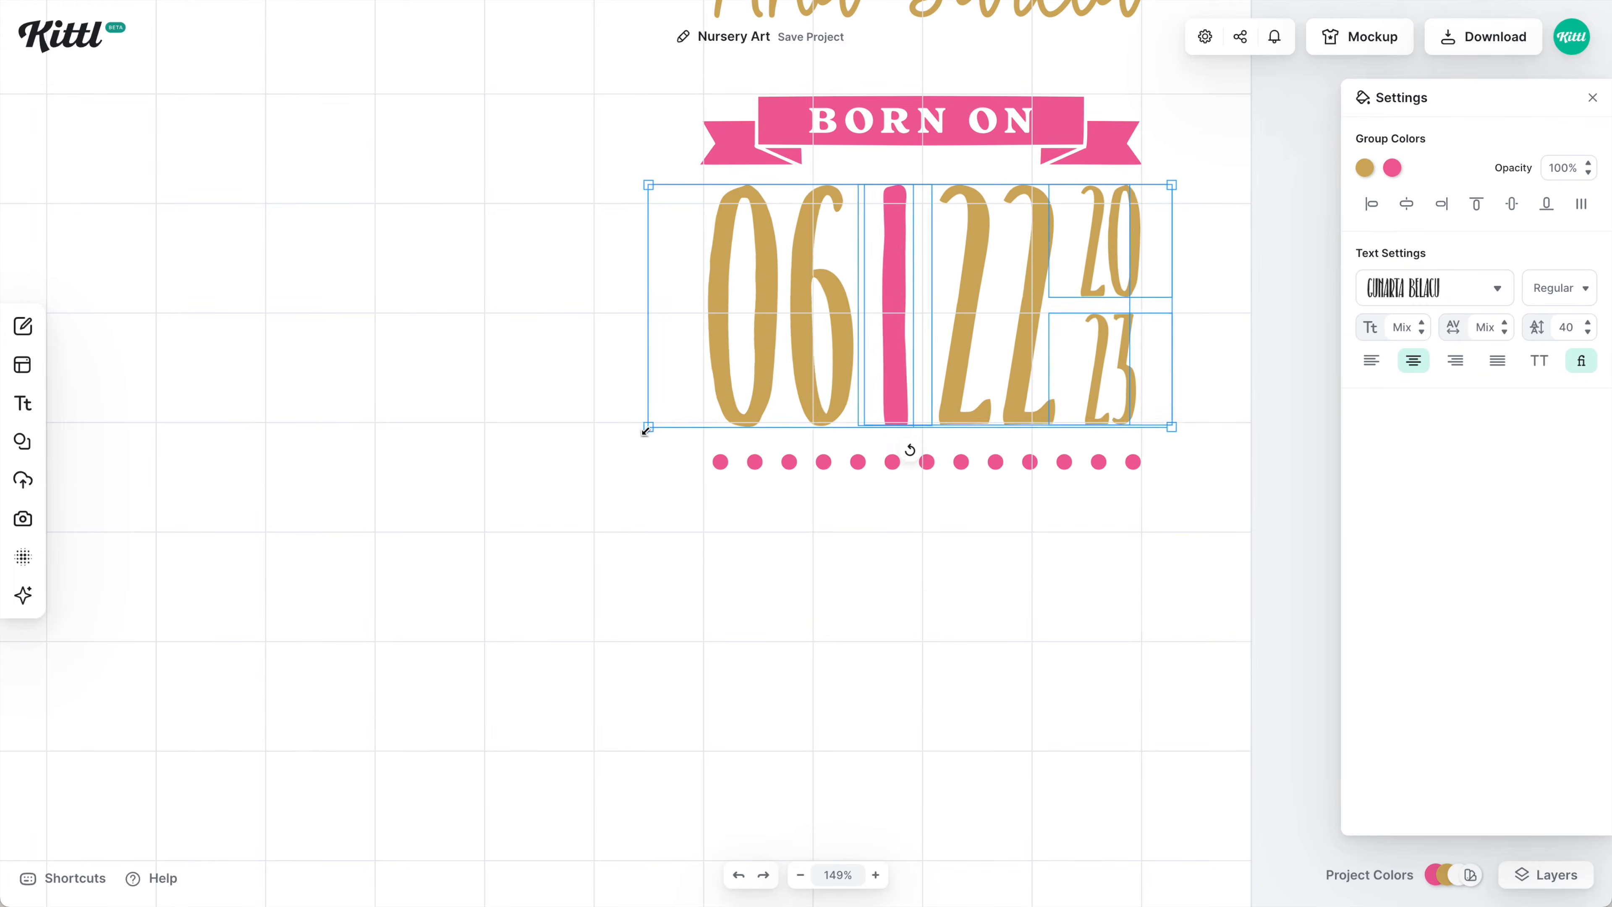
pyautogui.click(825, 462)
pyautogui.moveTo(690, 477); pyautogui.dragTo(682, 478)
# Duplicate the dot row twice and turn the middle copy into a large 5:38 with 0 spacing.
pyautogui.hotkey('ctrl', 'd')
pyautogui.moveTo(1023, 462); pyautogui.dragTo(1022, 623)
pyautogui.hotkey('ctrl', 'd')
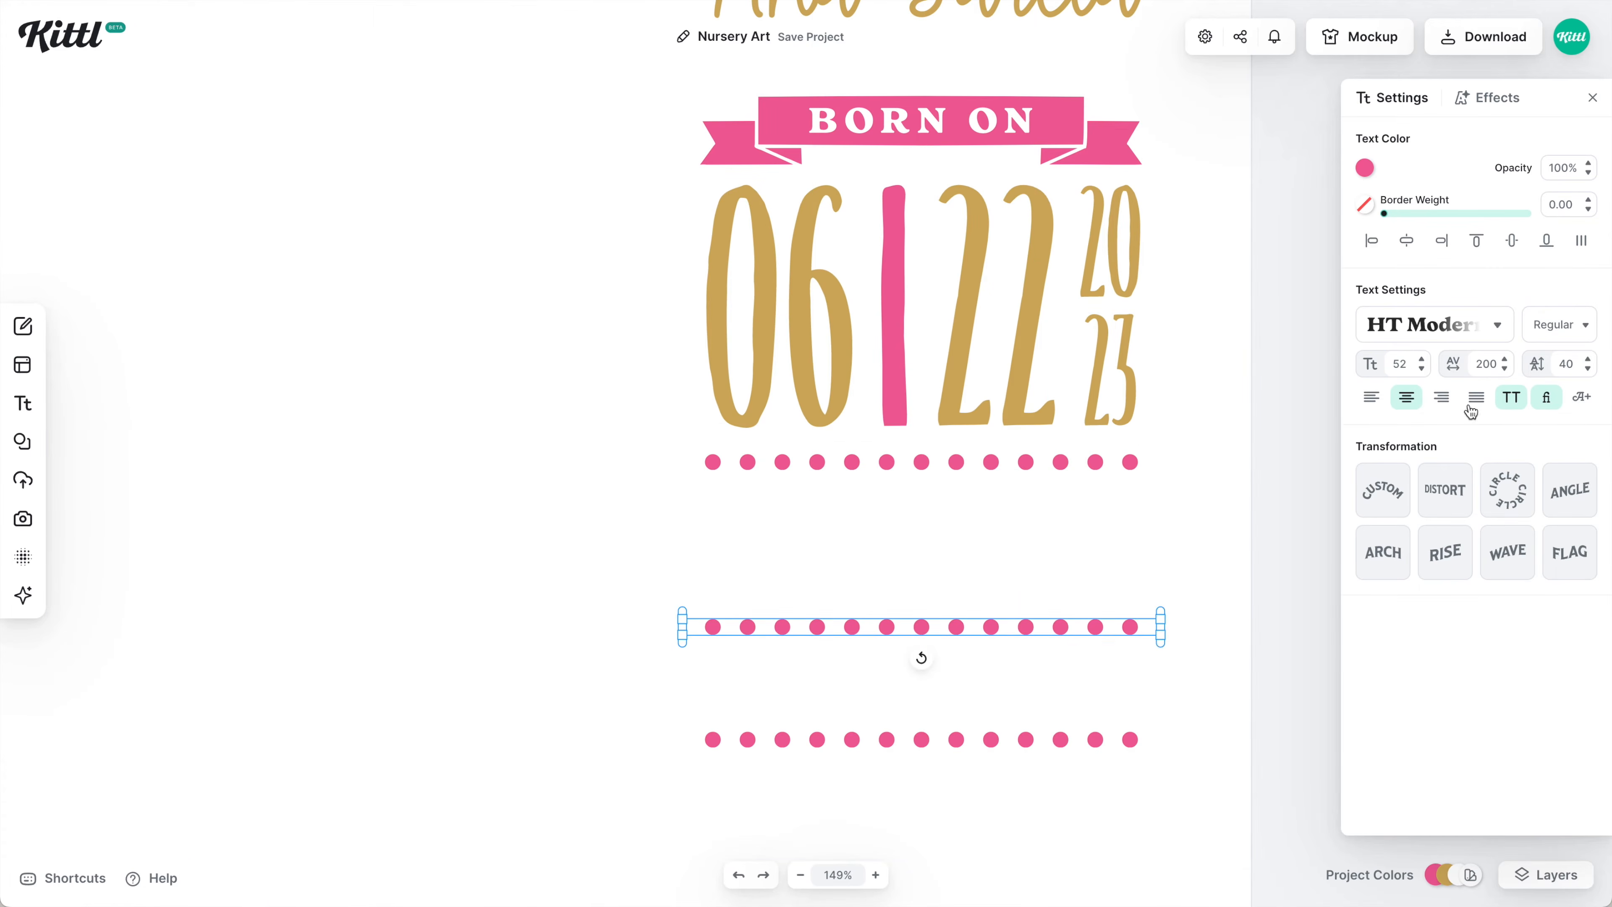
pyautogui.click(1485, 364)
pyautogui.write('0')
pyautogui.doubleClick(920, 636)
pyautogui.write('5:38')
pyautogui.moveTo(1160, 670); pyautogui.dragTo(1103, 668)
# Duplicate 5:38 into a small sideways PM tucked to its right.
pyautogui.hotkey('ctrl', 'd')
pyautogui.moveTo(893, 785); pyautogui.dragTo(1134, 587)
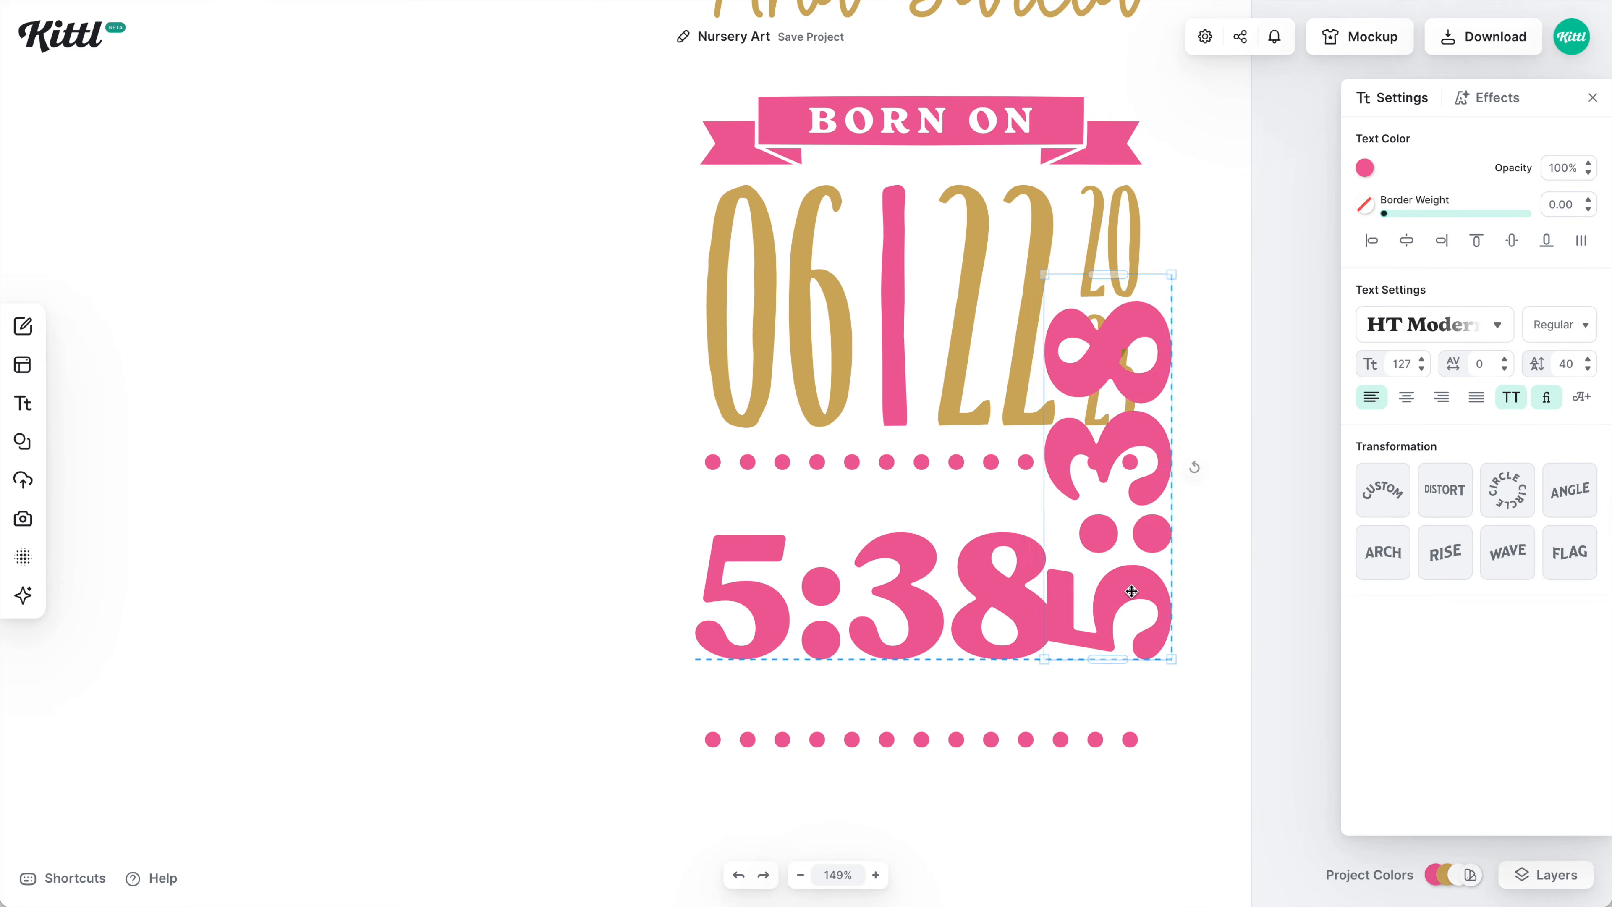
pyautogui.doubleClick(1134, 587)
pyautogui.write('pm')
pyautogui.moveTo(1136, 438); pyautogui.dragTo(1136, 504)
pyautogui.click(1175, 610)
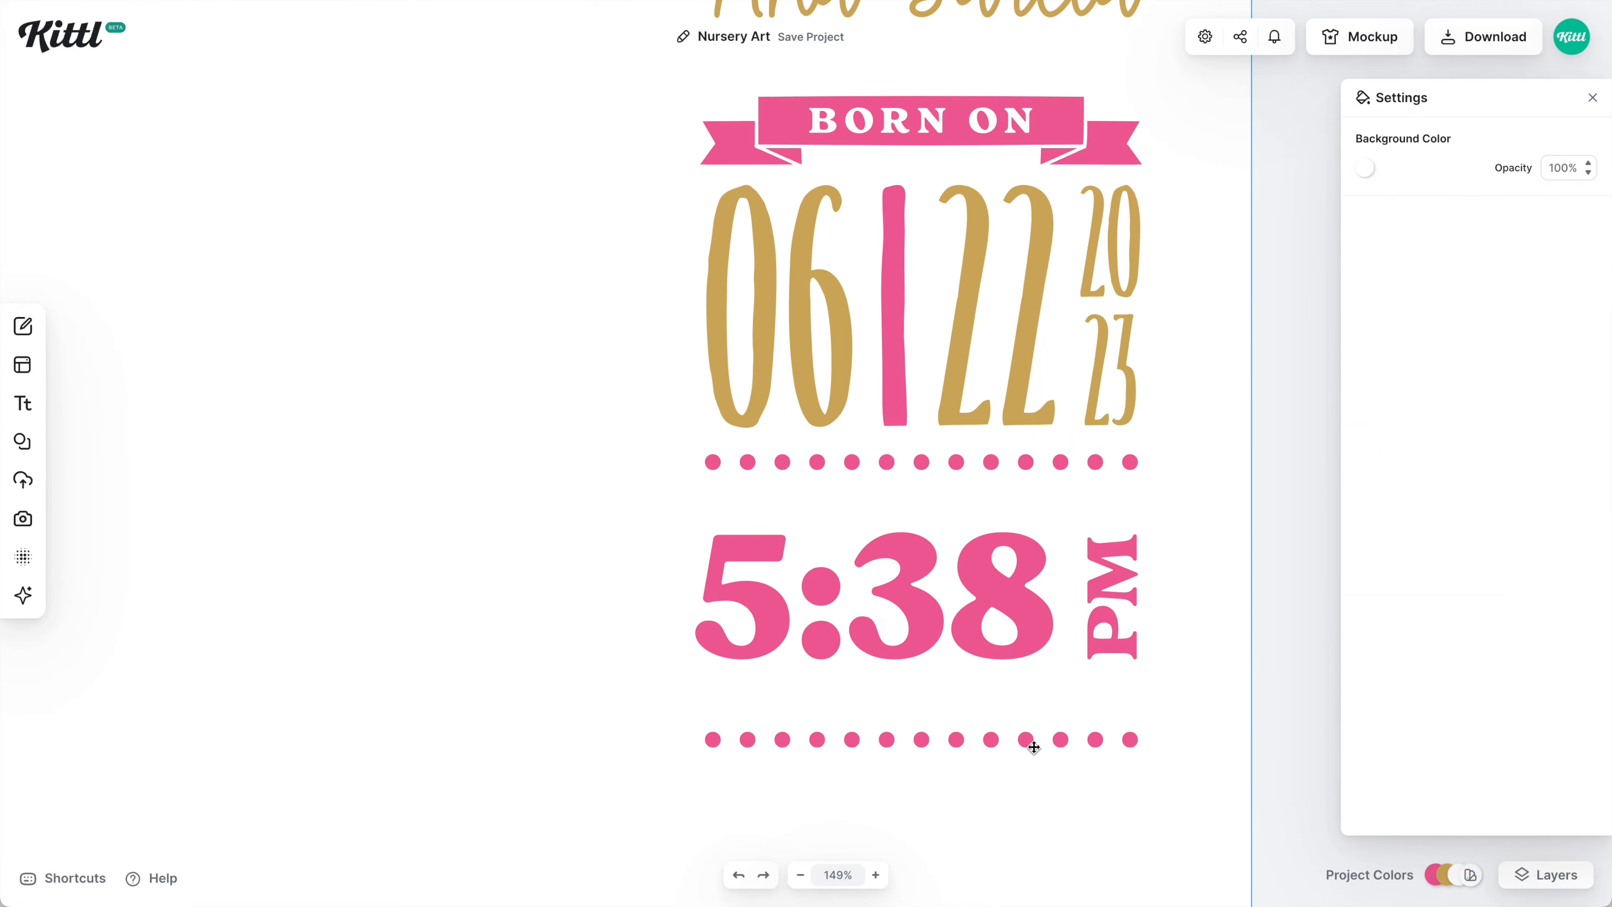
pyautogui.moveTo(1026, 742); pyautogui.dragTo(1027, 684)
# Move the bottom dot row up closer under the time.
pyautogui.click(889, 591)
pyautogui.keyDown('shift'); pyautogui.click(1112, 571); pyautogui.keyUp('shift')
pyautogui.moveTo(888, 590); pyautogui.dragTo(889, 568)
pyautogui.click(852, 685)
pyautogui.click(737, 515)
pyautogui.click(1150, 610)
pyautogui.scroll(-5, 1150, 610)
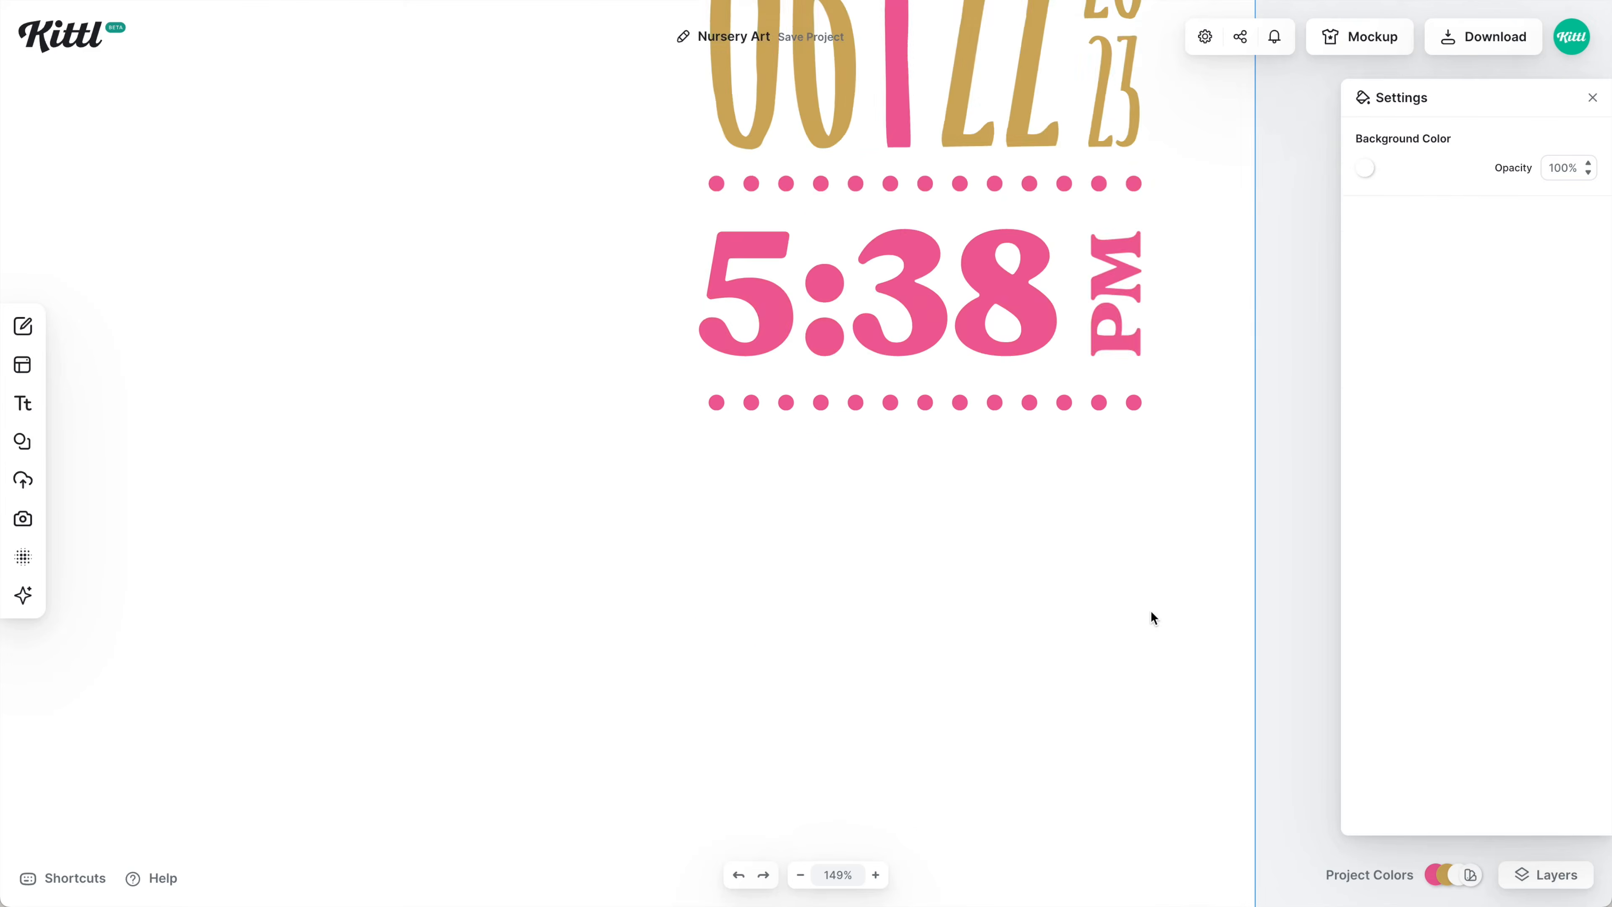
# Paste a text copy as a white 8 with a gold block shadow and outline 5.
pyautogui.hotkey('ctrl', 'v')
pyautogui.click(1365, 168)
pyautogui.click(1487, 97)
pyautogui.click(1508, 179)
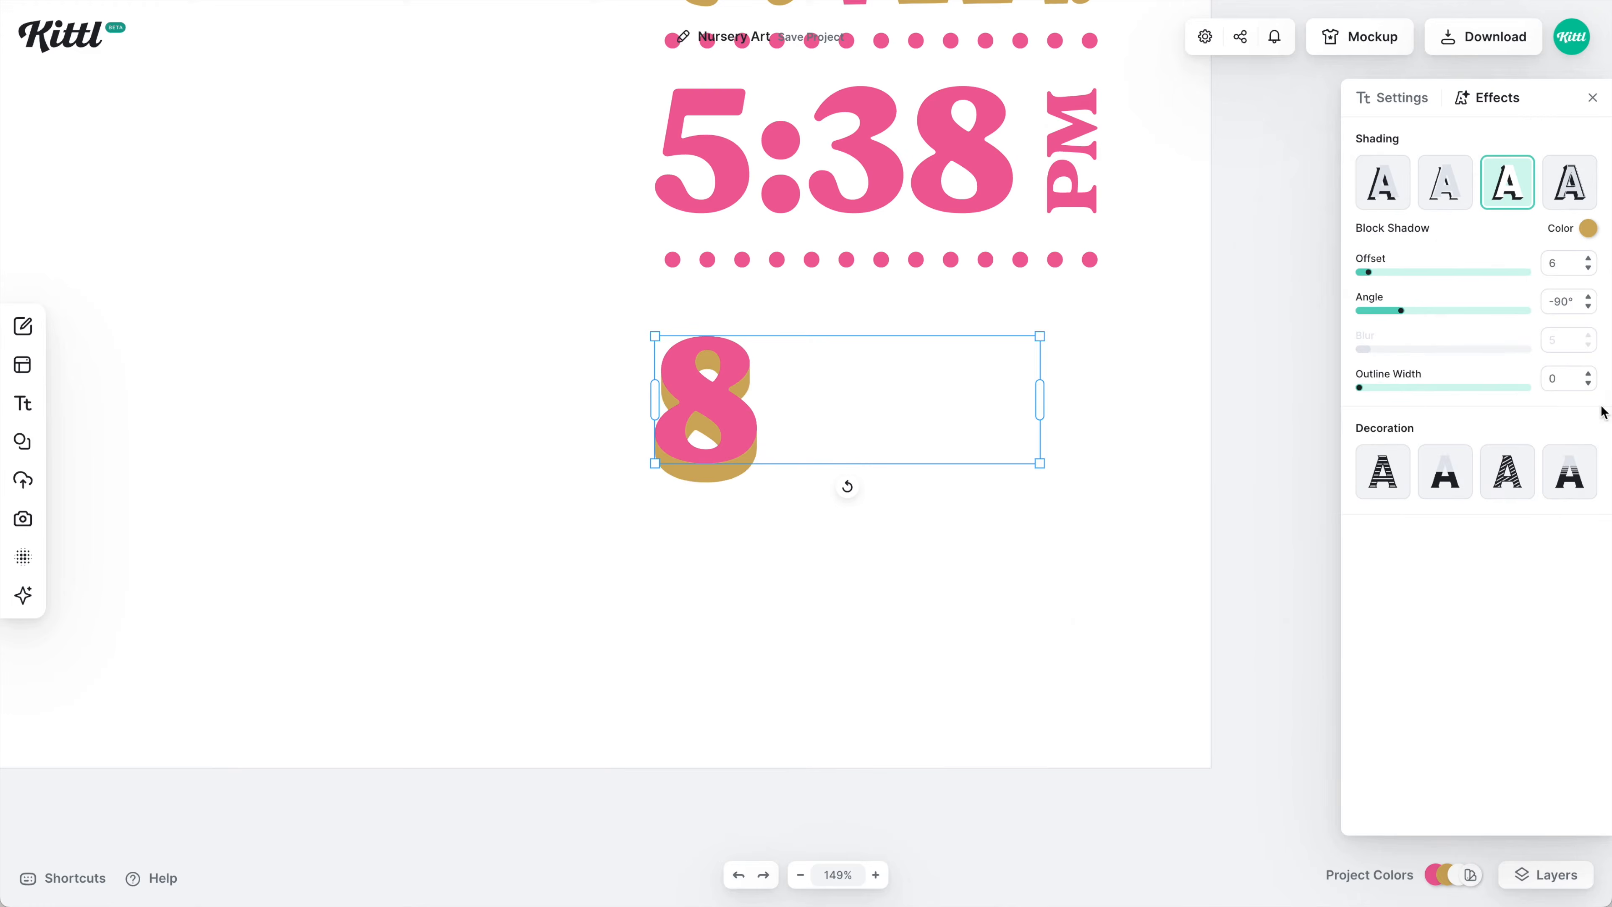
pyautogui.click(1382, 98)
pyautogui.moveTo(1008, 394); pyautogui.dragTo(853, 399)
pyautogui.click(1487, 97)
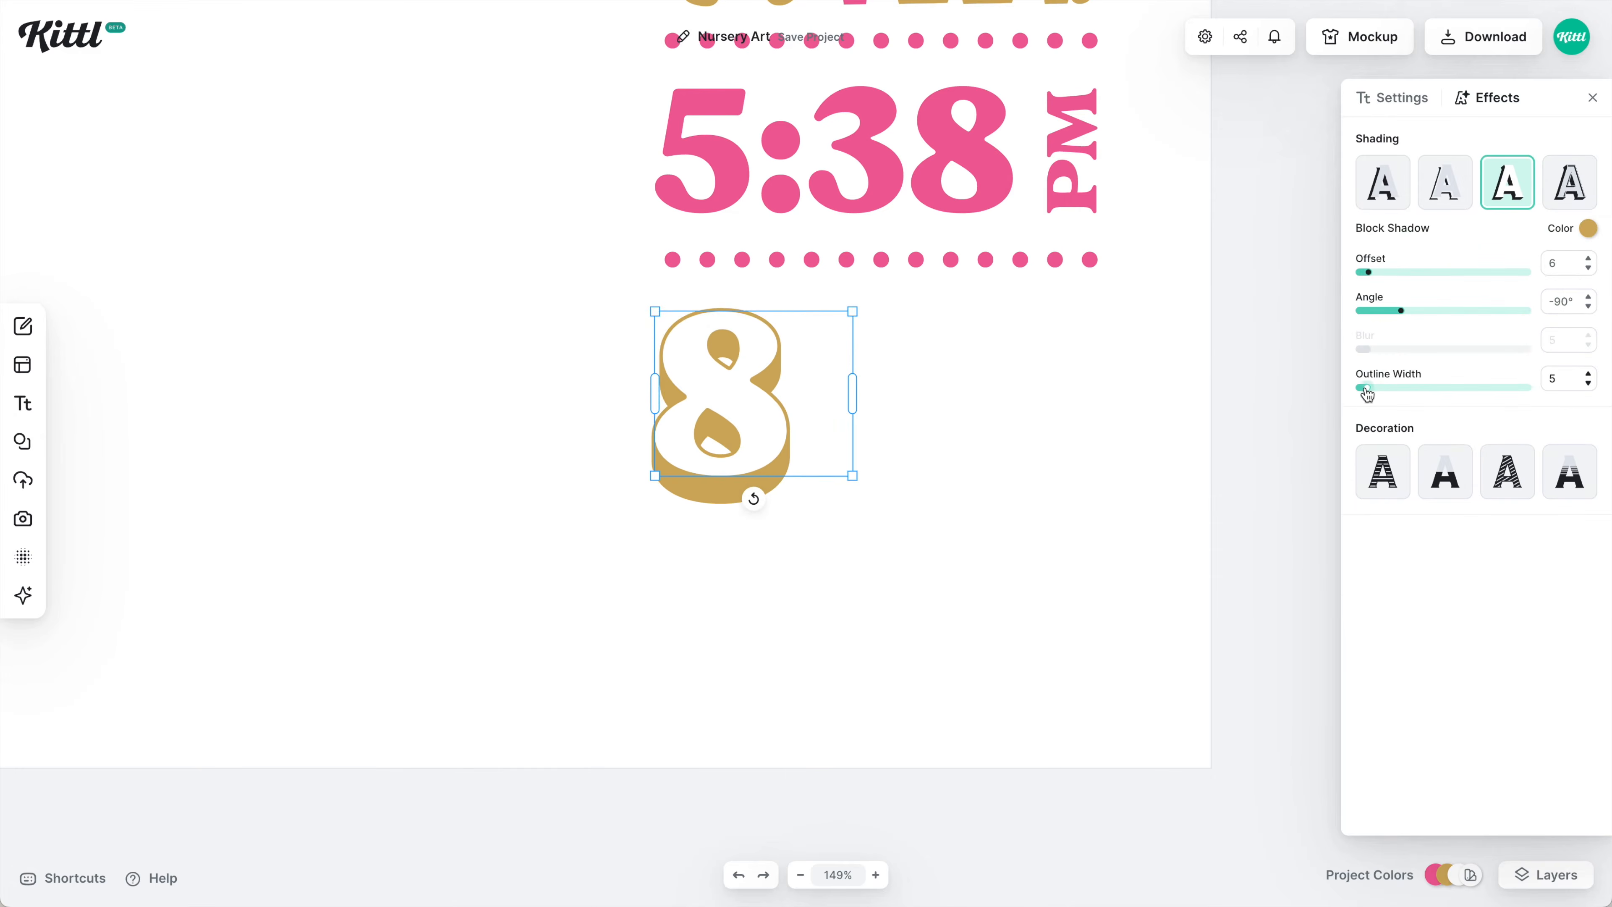
# Paste the vertical PM copy beside the 8 and retype it as gold POUNDS.
pyautogui.press('Escape')
pyautogui.hotkey('ctrl', 'v')
pyautogui.doubleClick(841, 417)
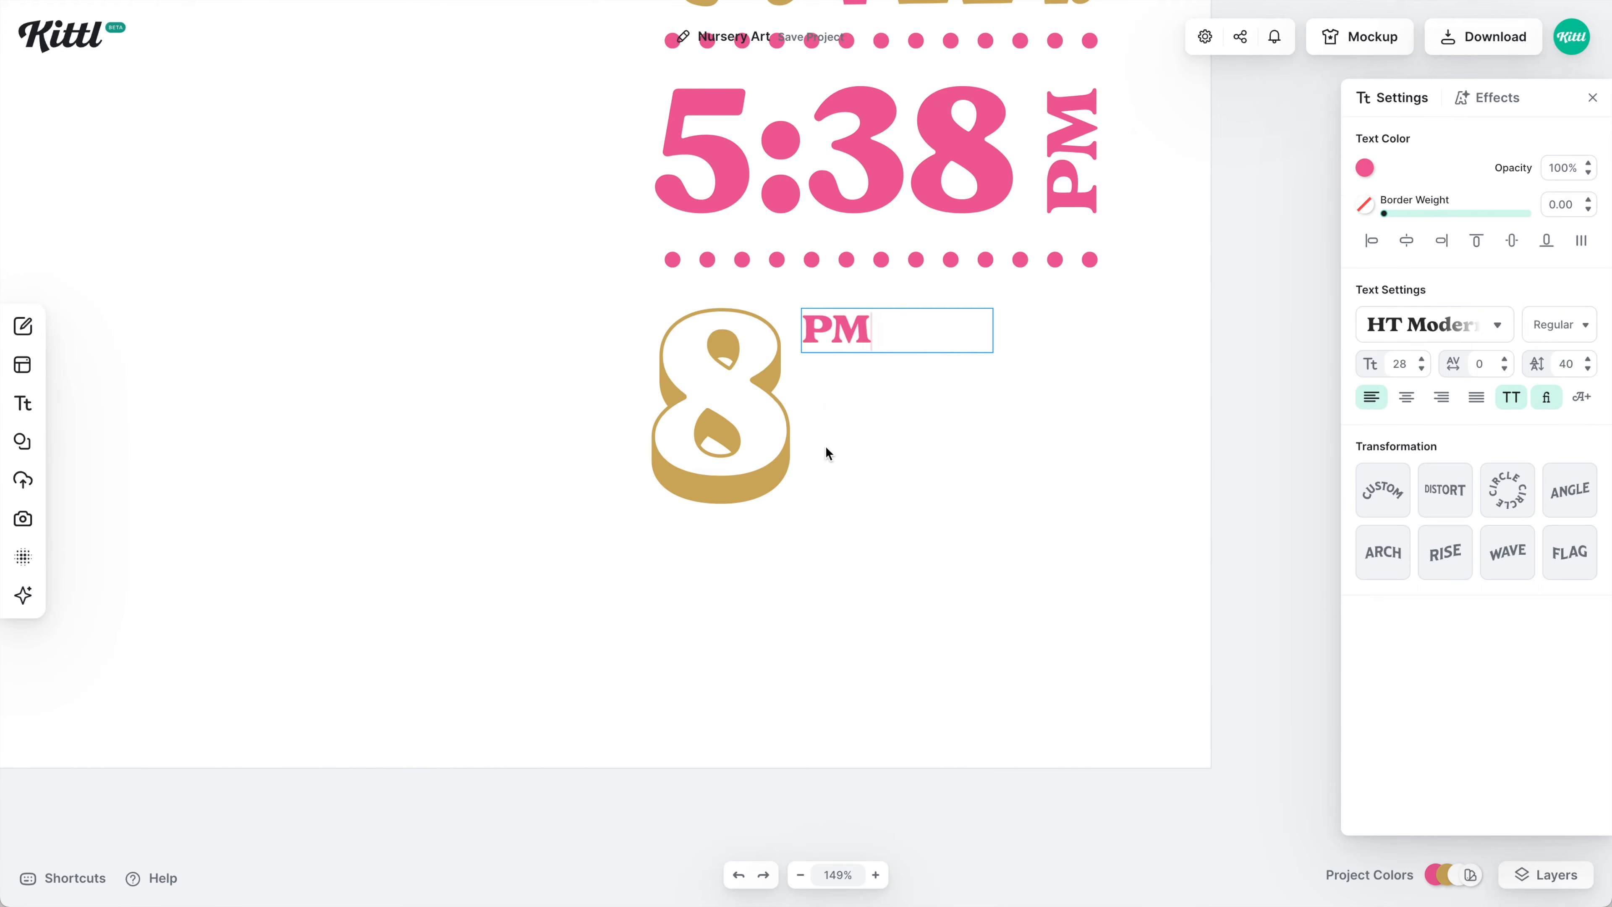
pyautogui.write('POUNDS')
pyautogui.scroll(3, 825, 422)
pyautogui.click(1365, 167)
pyautogui.click(1126, 541)
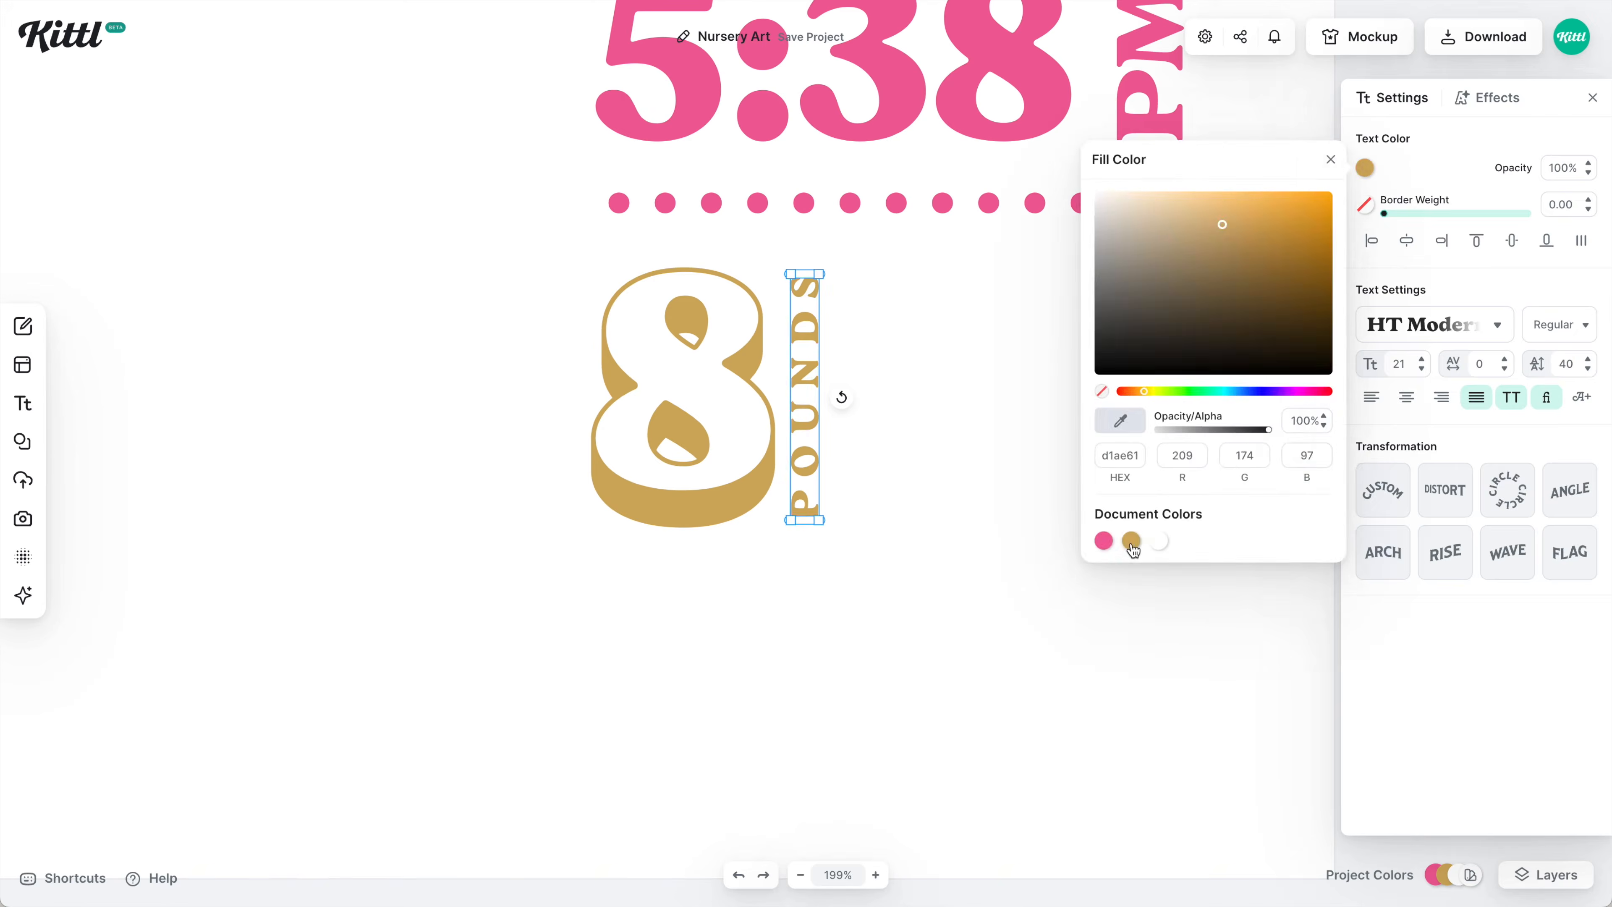
pyautogui.press('Escape')
# Add a square shape and place it beside POUNDS.
pyautogui.click(23, 441)
pyautogui.click(103, 483)
pyautogui.moveTo(929, 576); pyautogui.dragTo(976, 414)
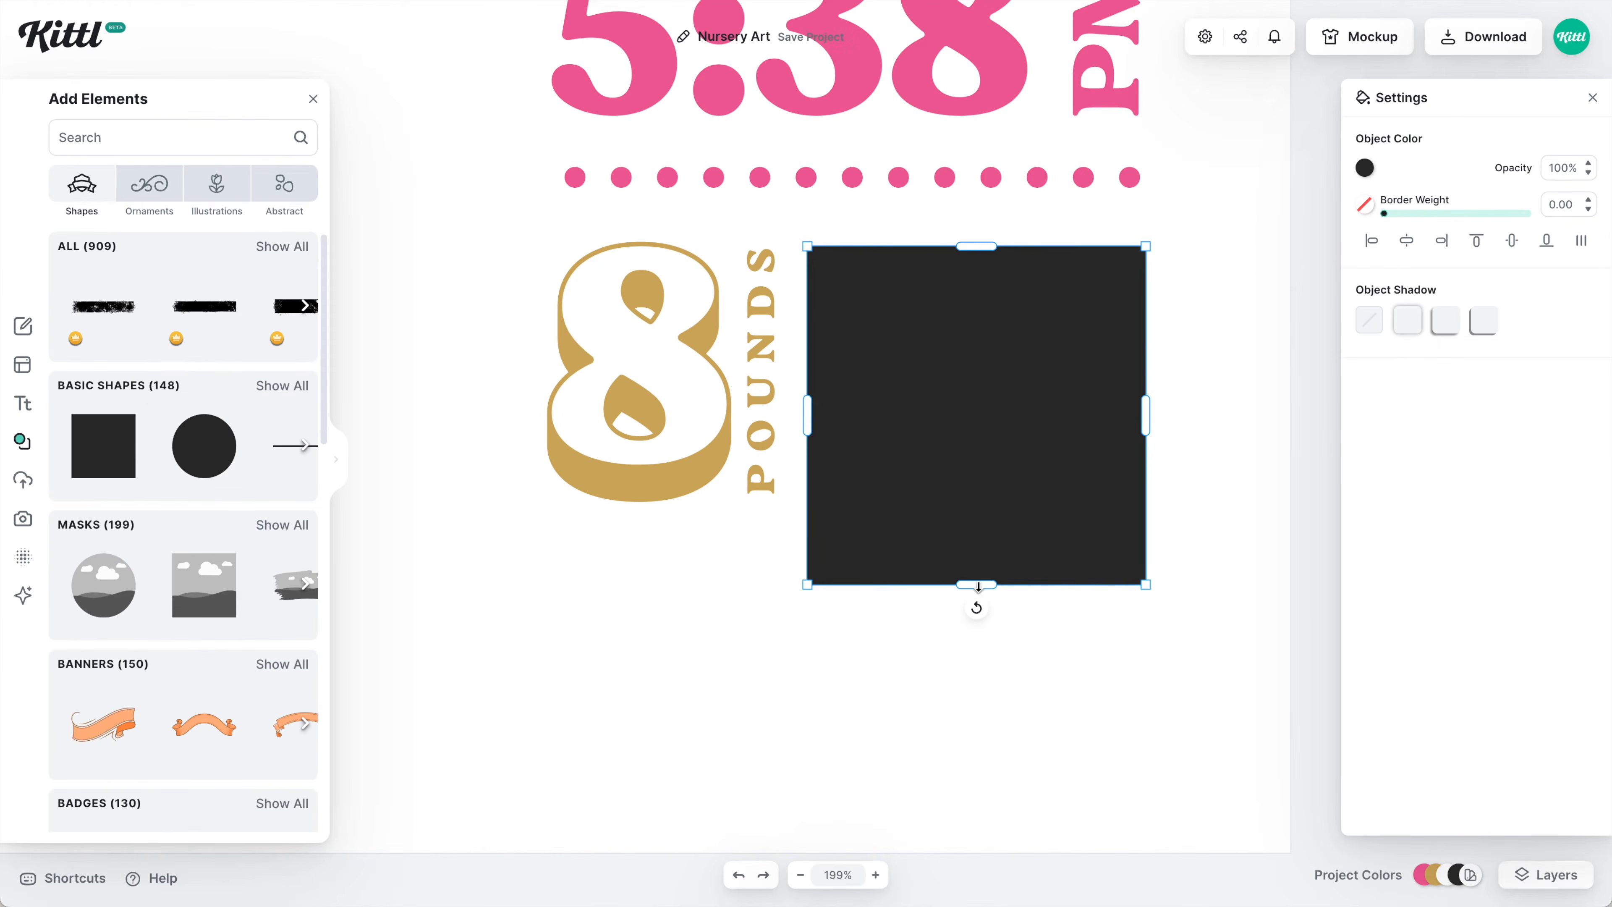
# Narrow the square into a tall rectangle and colour it gold.
pyautogui.moveTo(1145, 414); pyautogui.dragTo(991, 414)
pyautogui.click(1365, 168)
pyautogui.click(1103, 540)
pyautogui.click(1131, 541)
pyautogui.press('Escape')
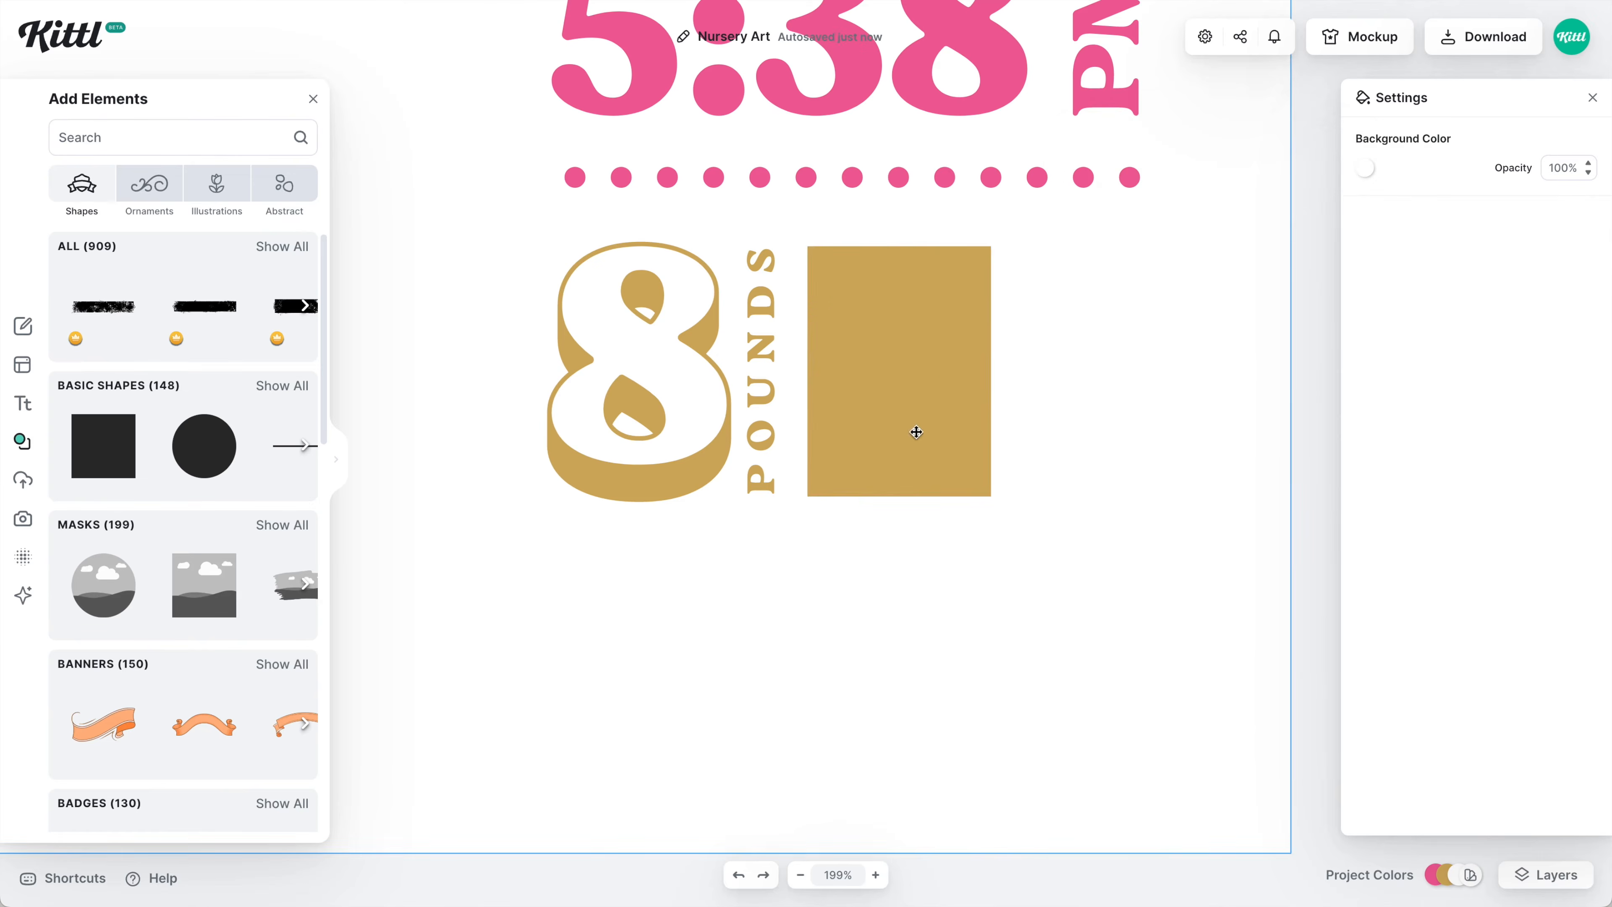
# Paste the 5:38 text, trim it to a white 5, and fit it onto the gold rectangle.
pyautogui.click(762, 381)
pyautogui.press('Escape')
pyautogui.hotkey('ctrl', 'v')
pyautogui.press('BackSpace')
pyautogui.press('BackSpace')
pyautogui.press('BackSpace')
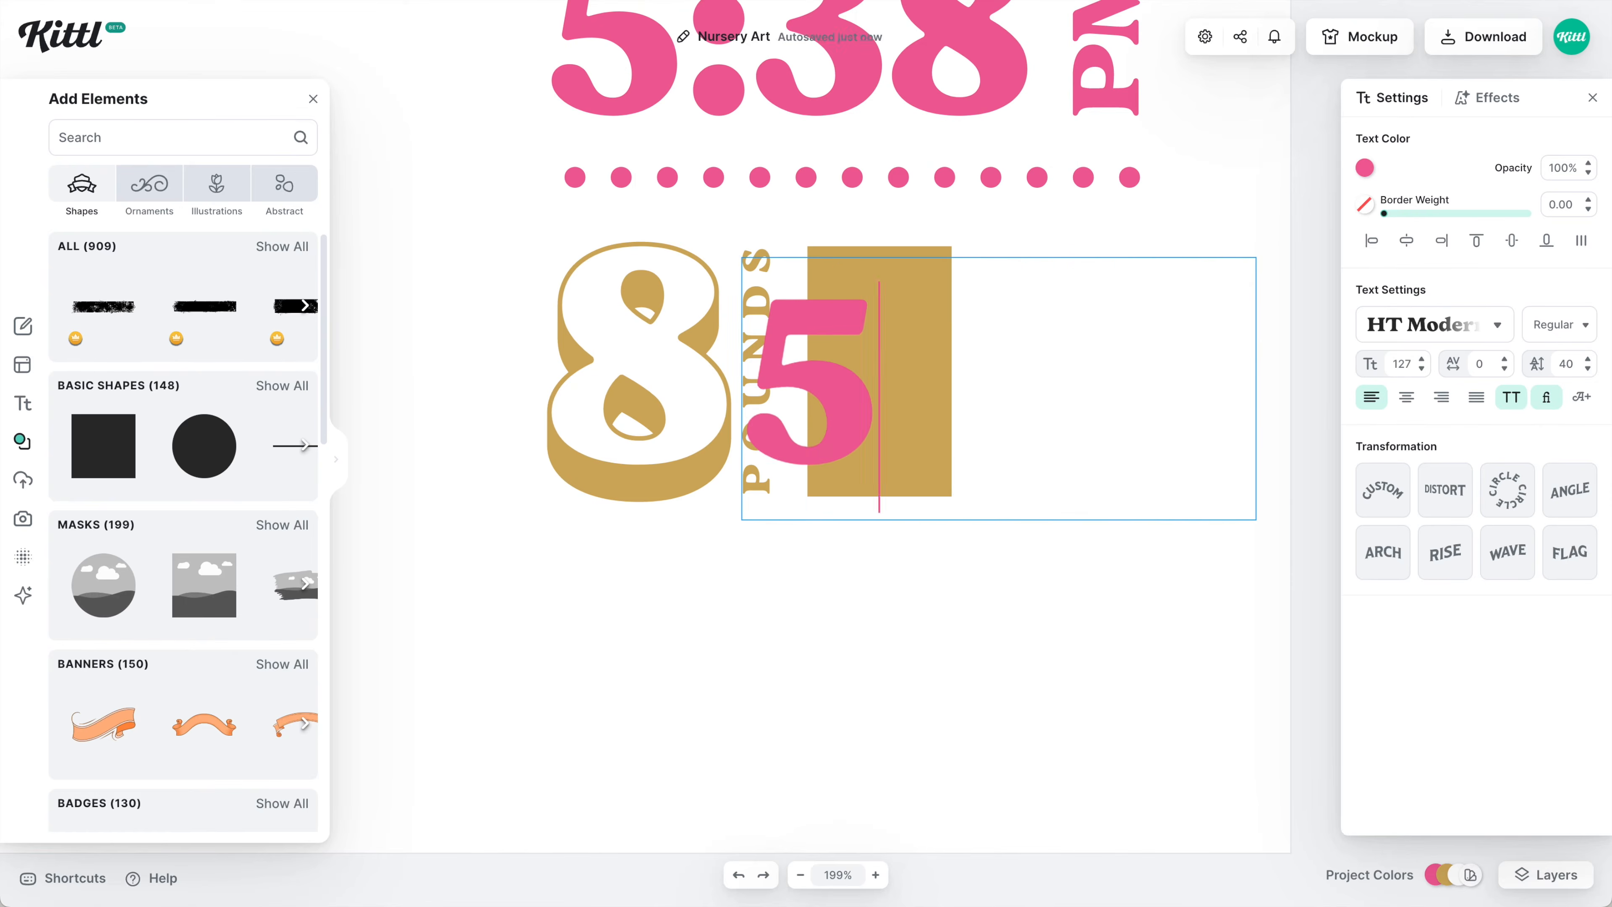
pyautogui.moveTo(1331, 341); pyautogui.dragTo(995, 359)
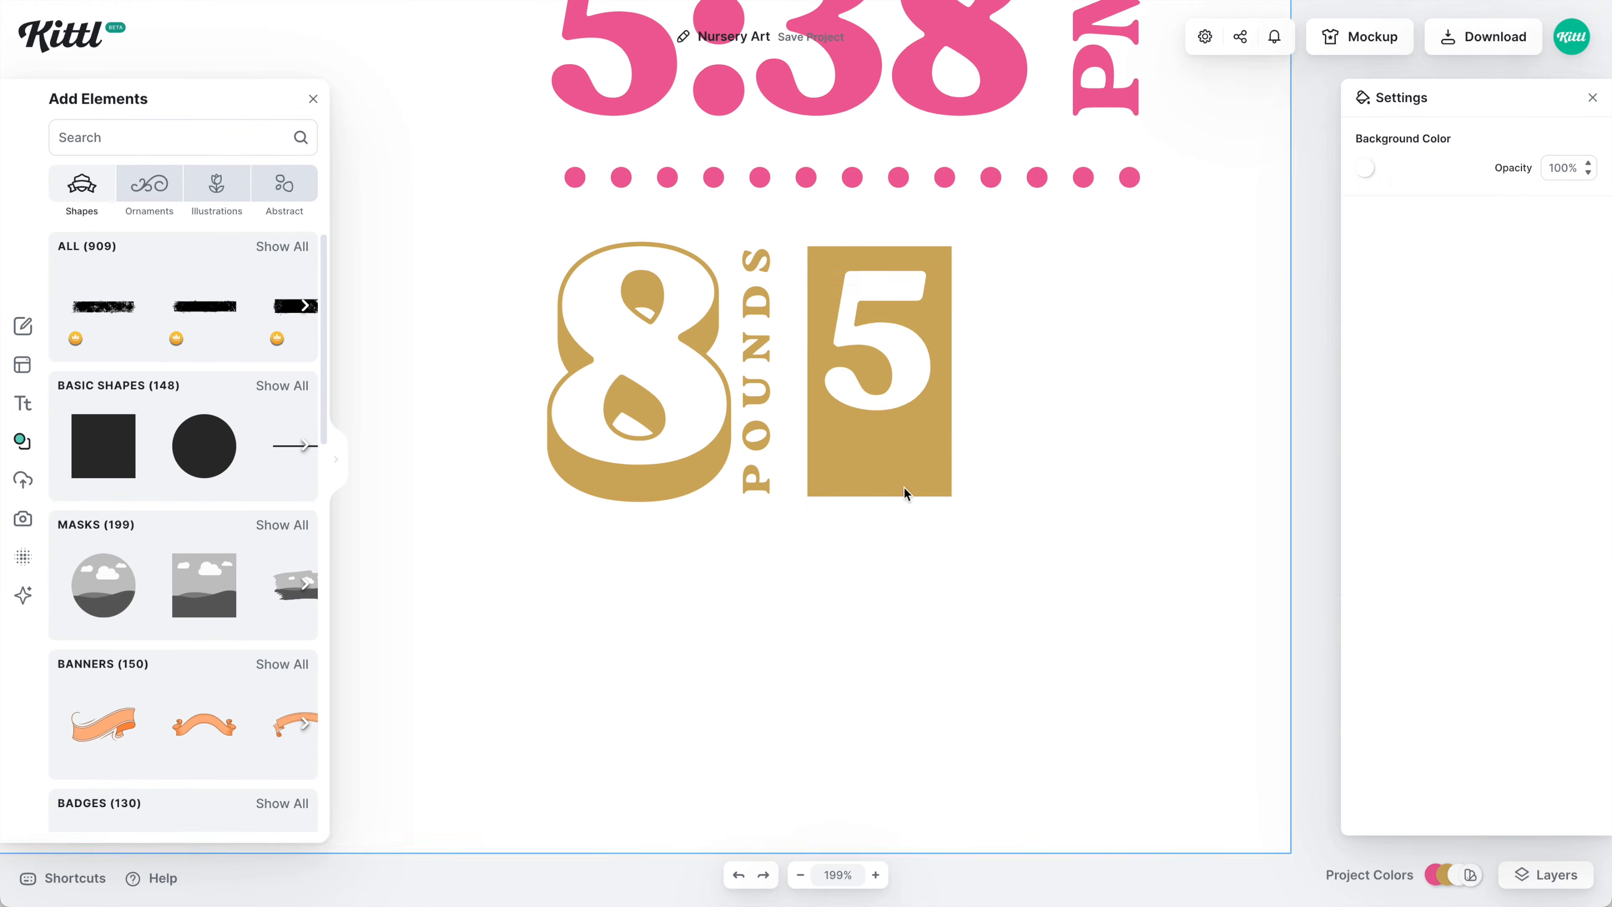
# Place OUNCES lower on the rectangle at size 47 in the condensed font.
pyautogui.moveTo(907, 442); pyautogui.dragTo(891, 568)
pyautogui.doubleClick(1401, 363)
pyautogui.write('47')
pyautogui.click(1435, 325)
pyautogui.click(1170, 169)
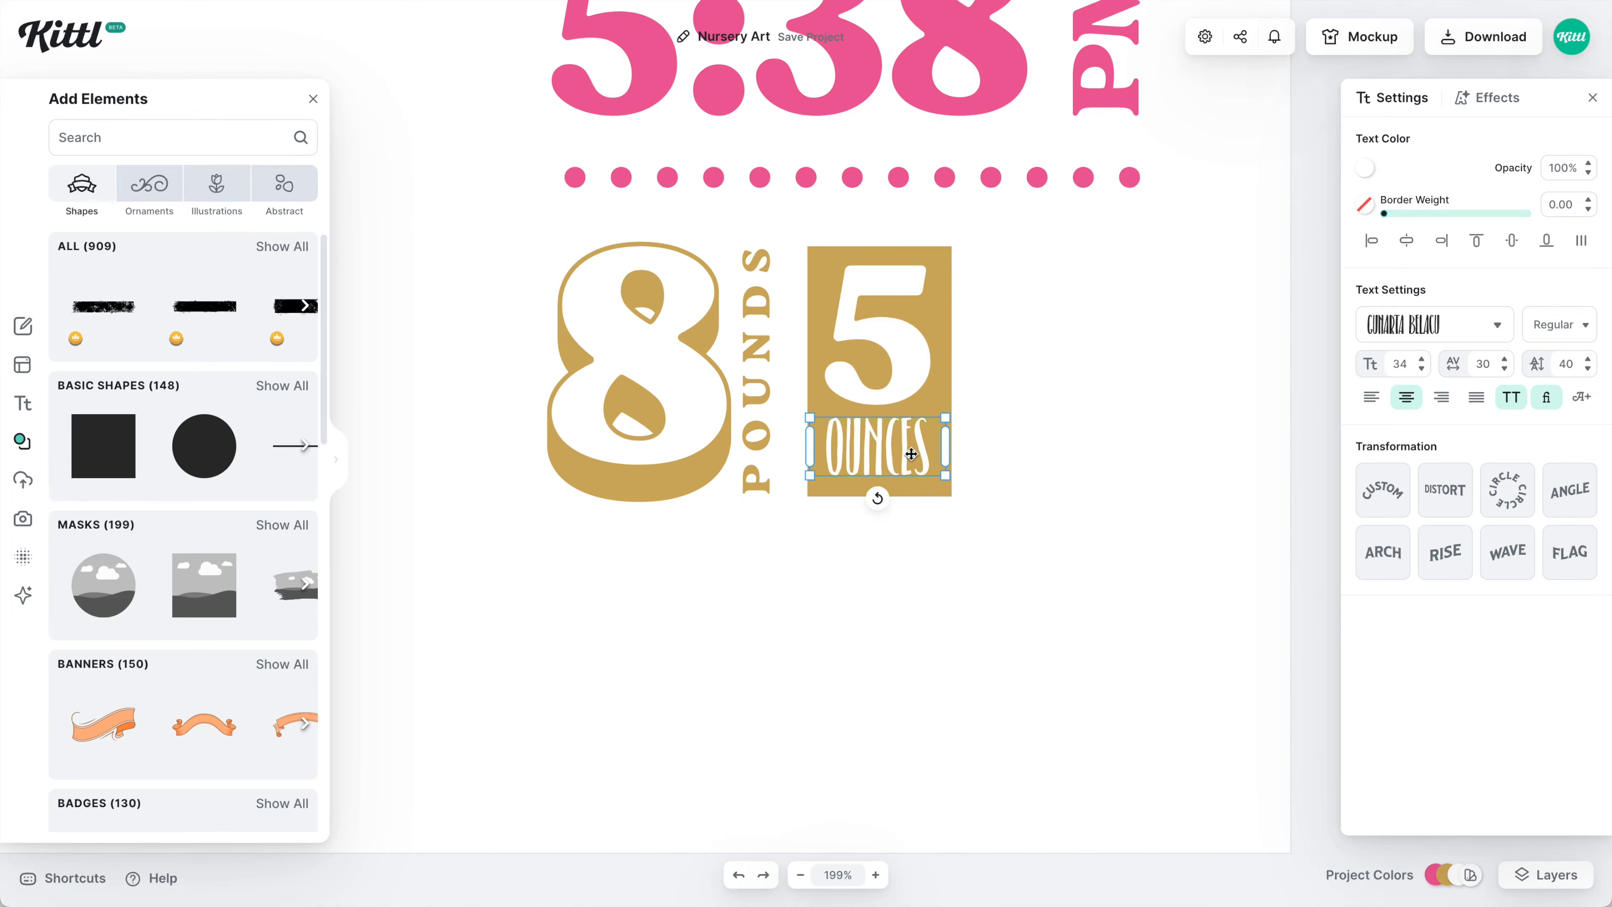
# Duplicate the gold rectangle beside it and give the copy a gold border.
pyautogui.click(1097, 377)
pyautogui.click(939, 378)
pyautogui.hotkey('ctrl', 'd')
pyautogui.moveTo(1386, 221); pyautogui.dragTo(1387, 214)
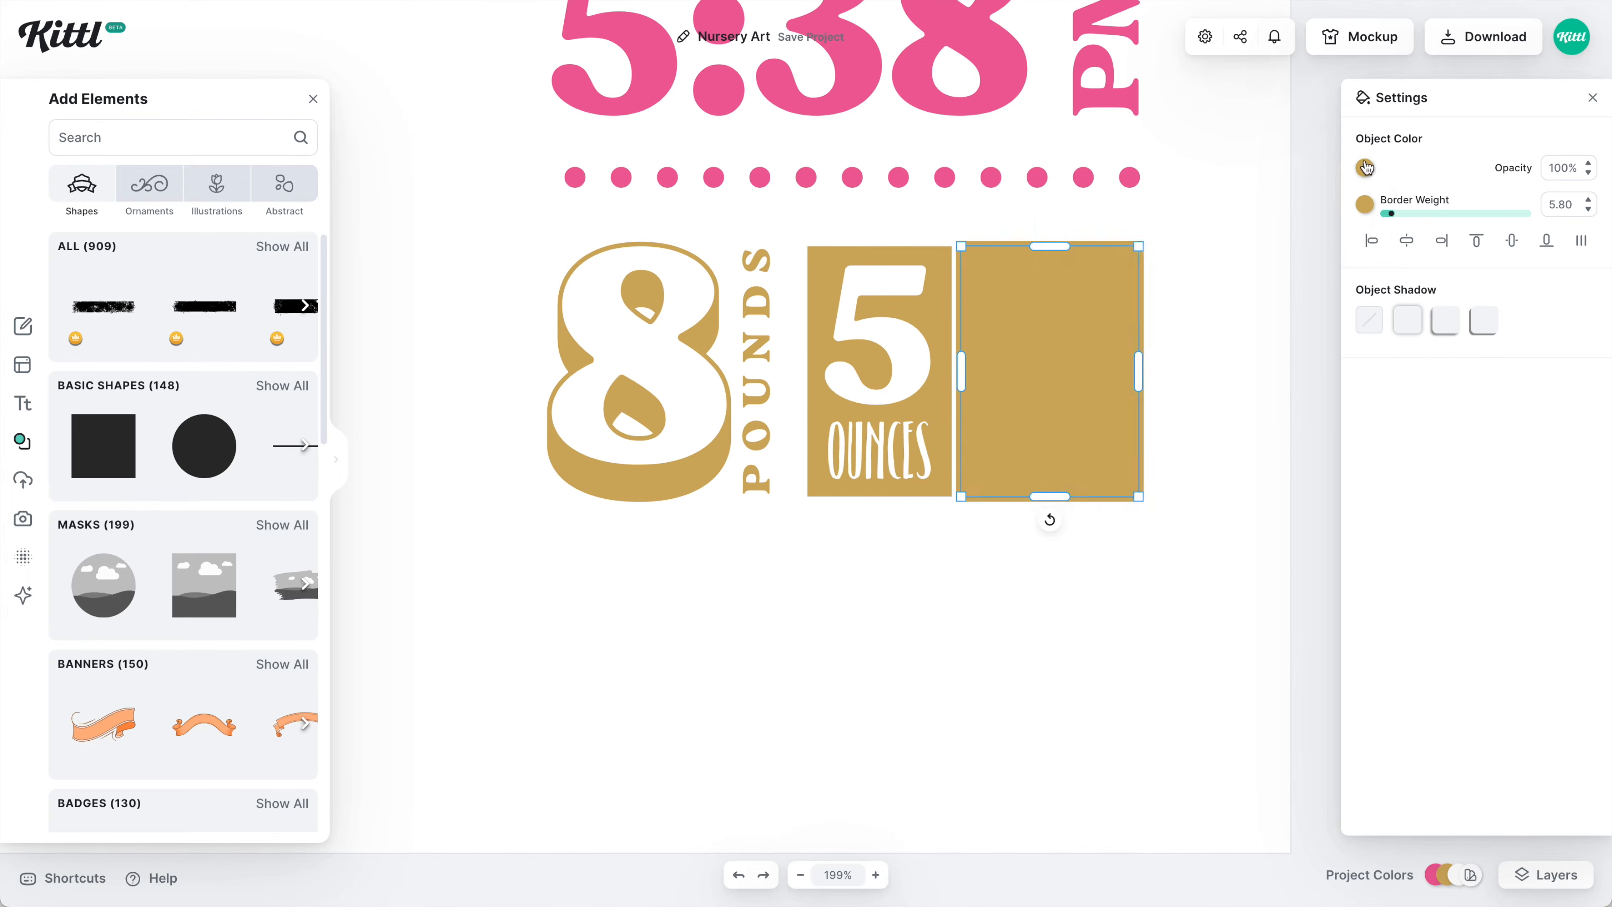
# Make the bordered copy's fill white and move 19.2 inside the white panel.
pyautogui.scroll(5, 1097, 486)
pyautogui.click(1044, 207)
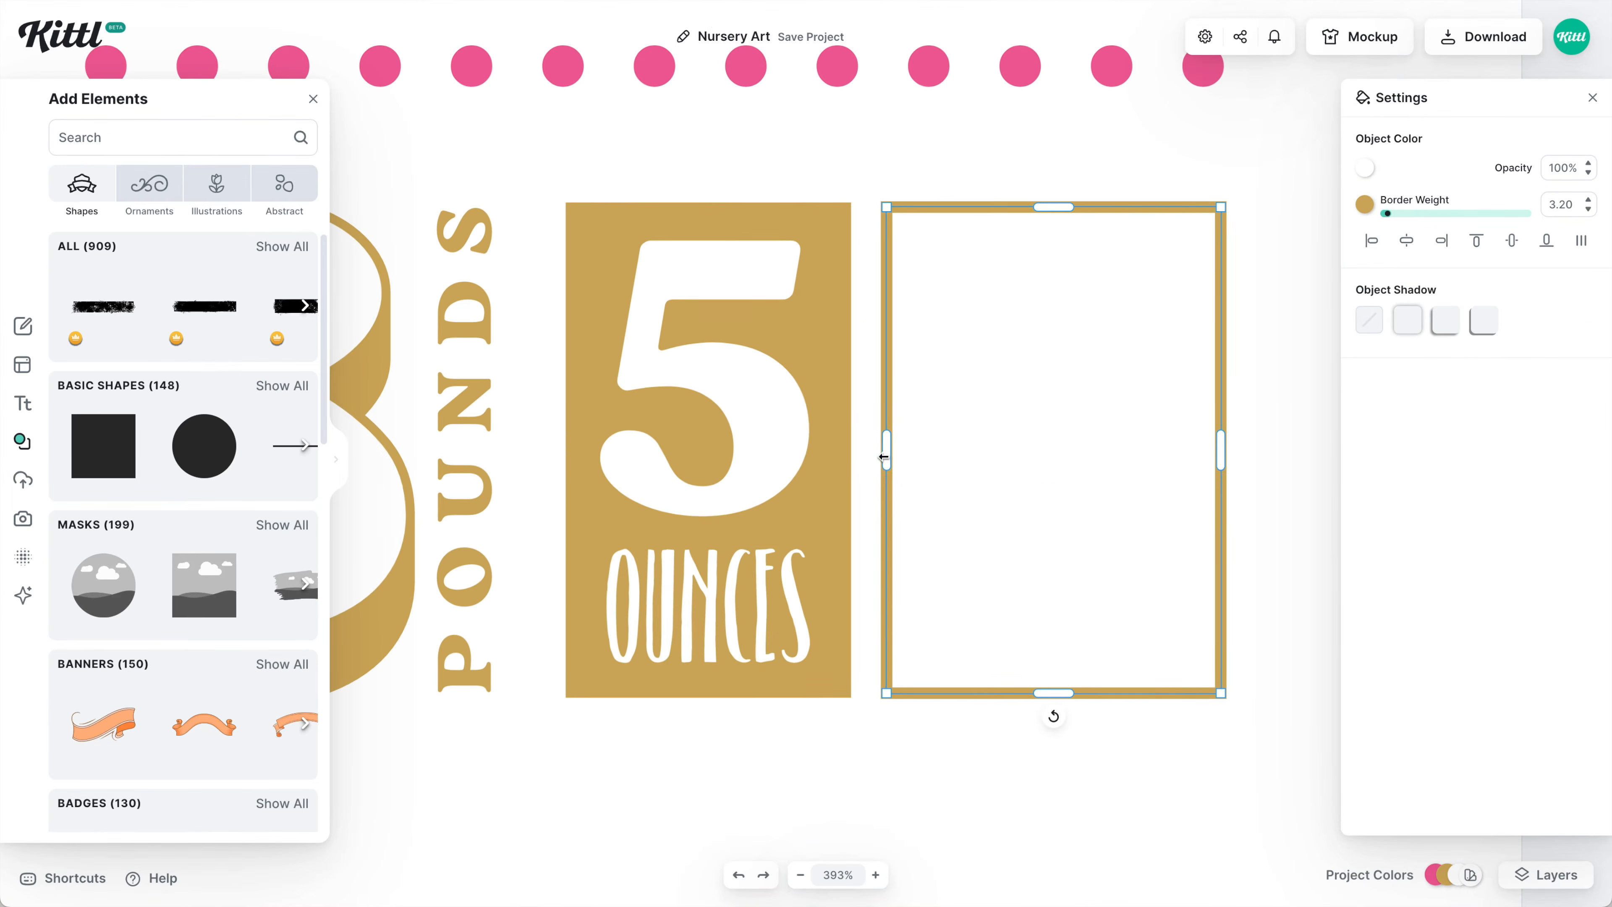
pyautogui.click(698, 622)
pyautogui.click(1041, 636)
pyautogui.press('Escape')
pyautogui.scroll(-2, 664, 611)
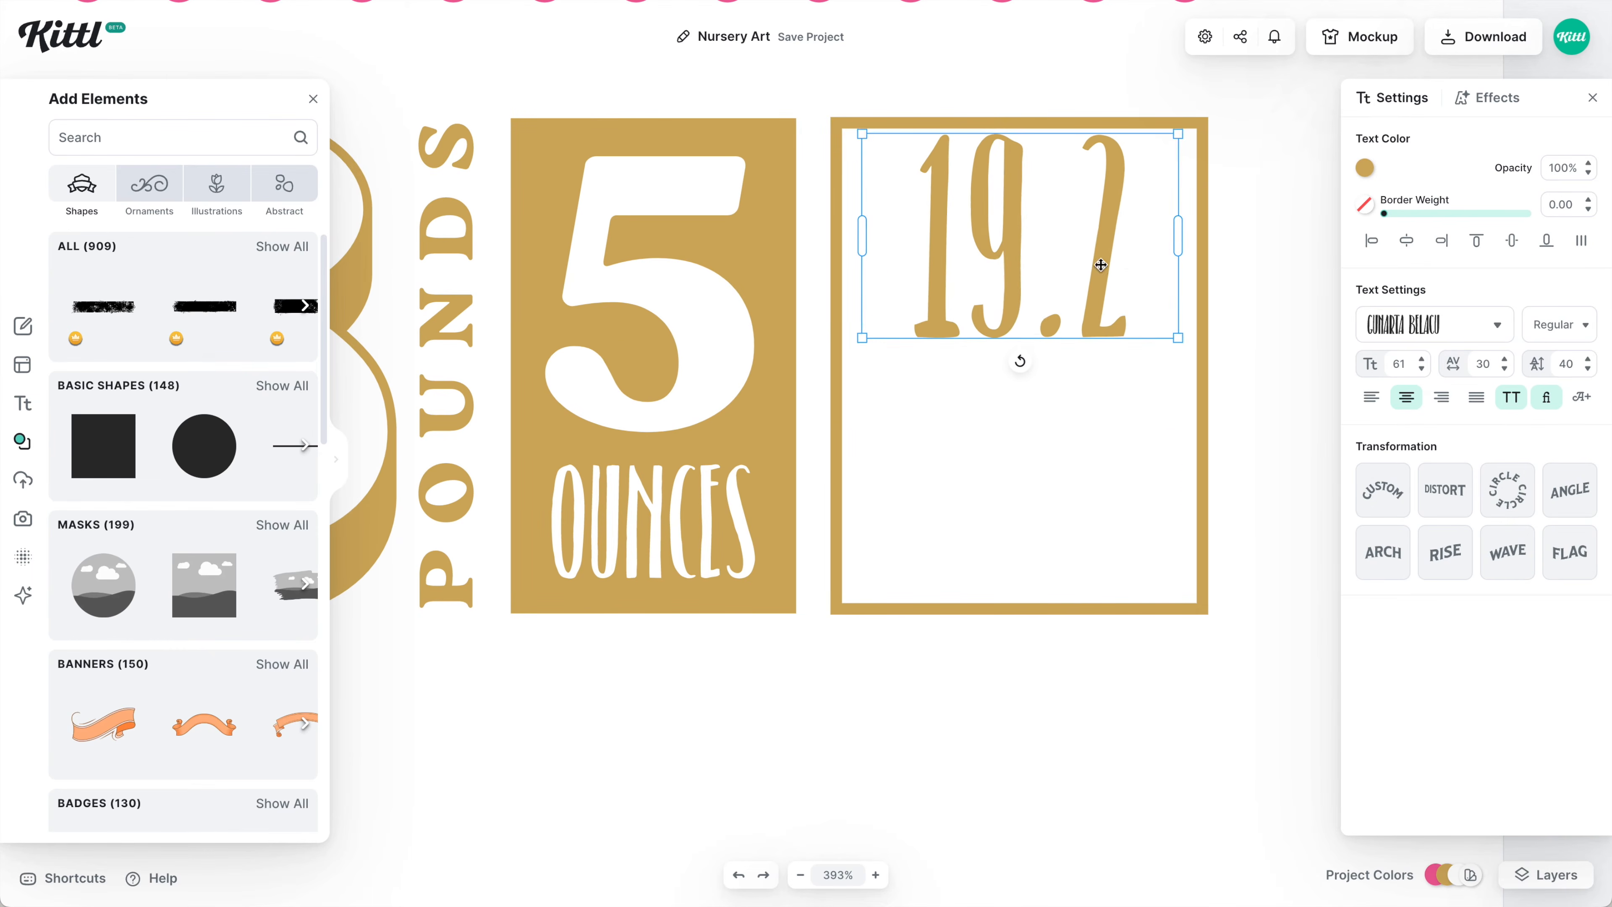
pyautogui.moveTo(1101, 265); pyautogui.dragTo(1118, 324)
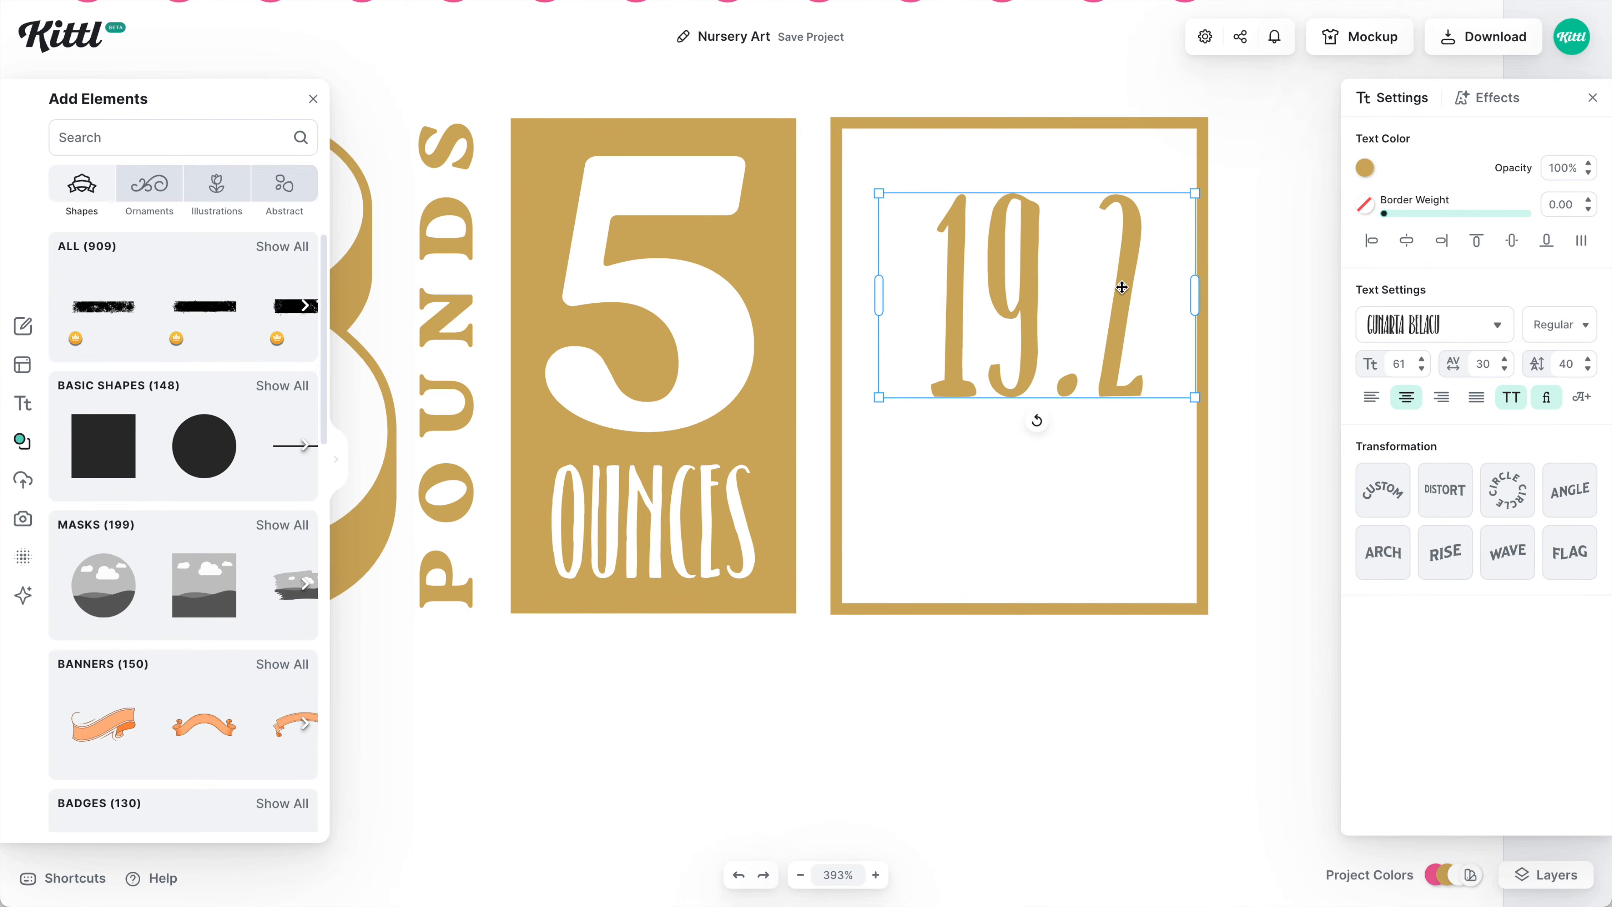
# Copy the POUNDS label into the box as centred, smaller INCHES text under 19.2.
pyautogui.rightClick(996, 600)
pyautogui.moveTo(449, 390); pyautogui.dragTo(993, 746)
pyautogui.moveTo(993, 576); pyautogui.dragTo(993, 502)
pyautogui.click(1406, 397)
pyautogui.doubleClick(993, 502)
pyautogui.write('inches')
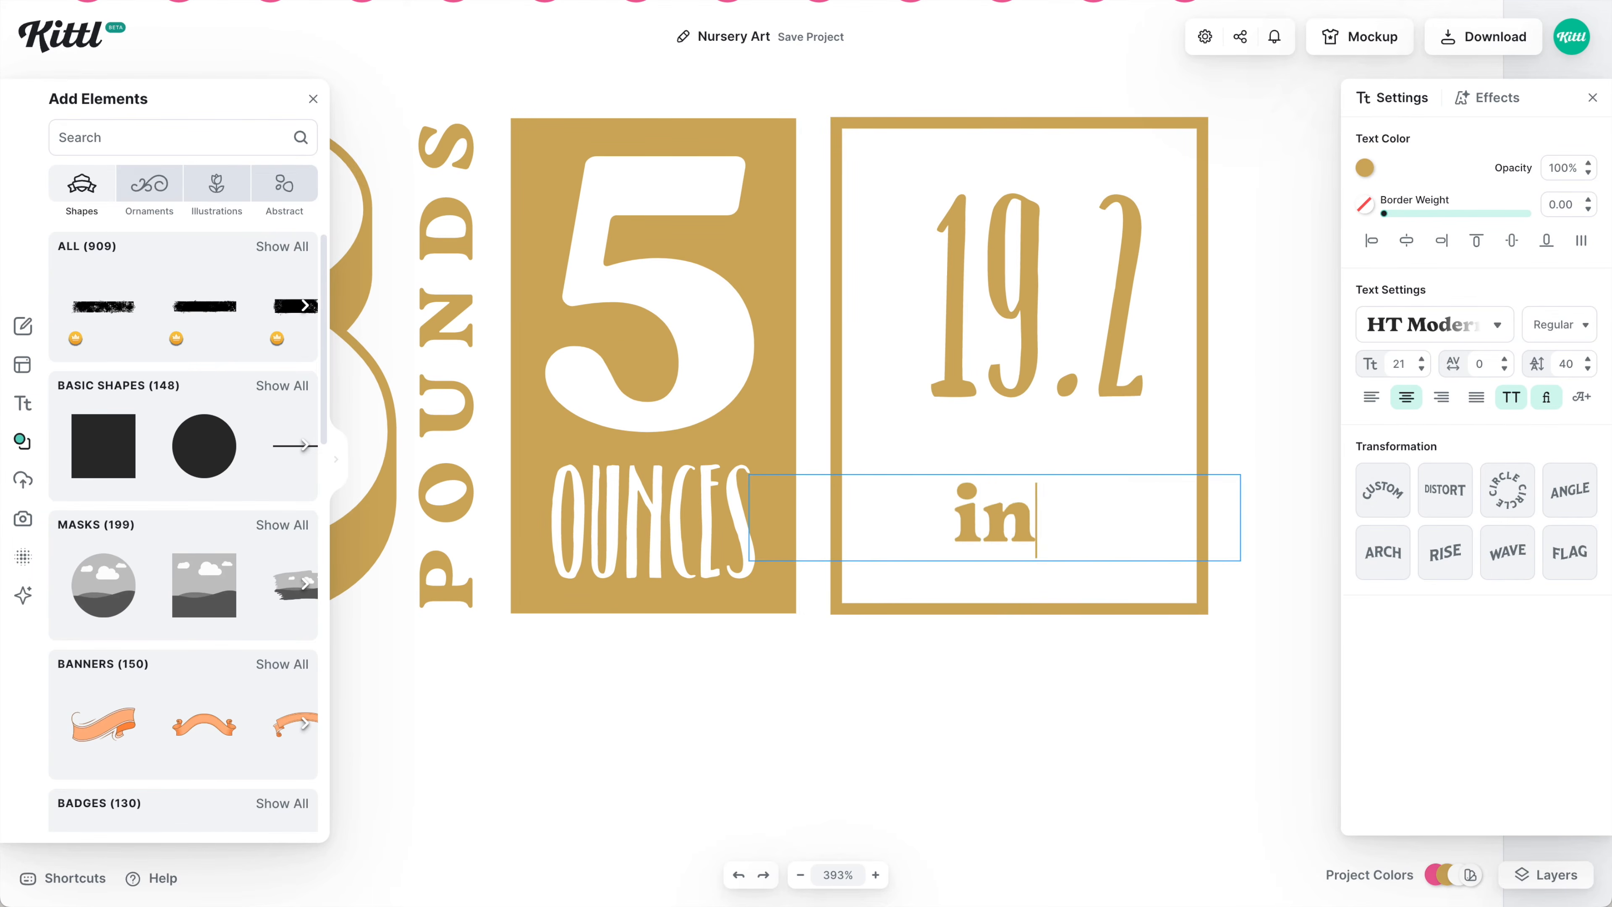
pyautogui.moveTo(750, 503); pyautogui.dragTo(844, 502)
pyautogui.moveTo(1236, 502); pyautogui.dragTo(1208, 502)
pyautogui.click(1422, 369)
pyautogui.click(1421, 369)
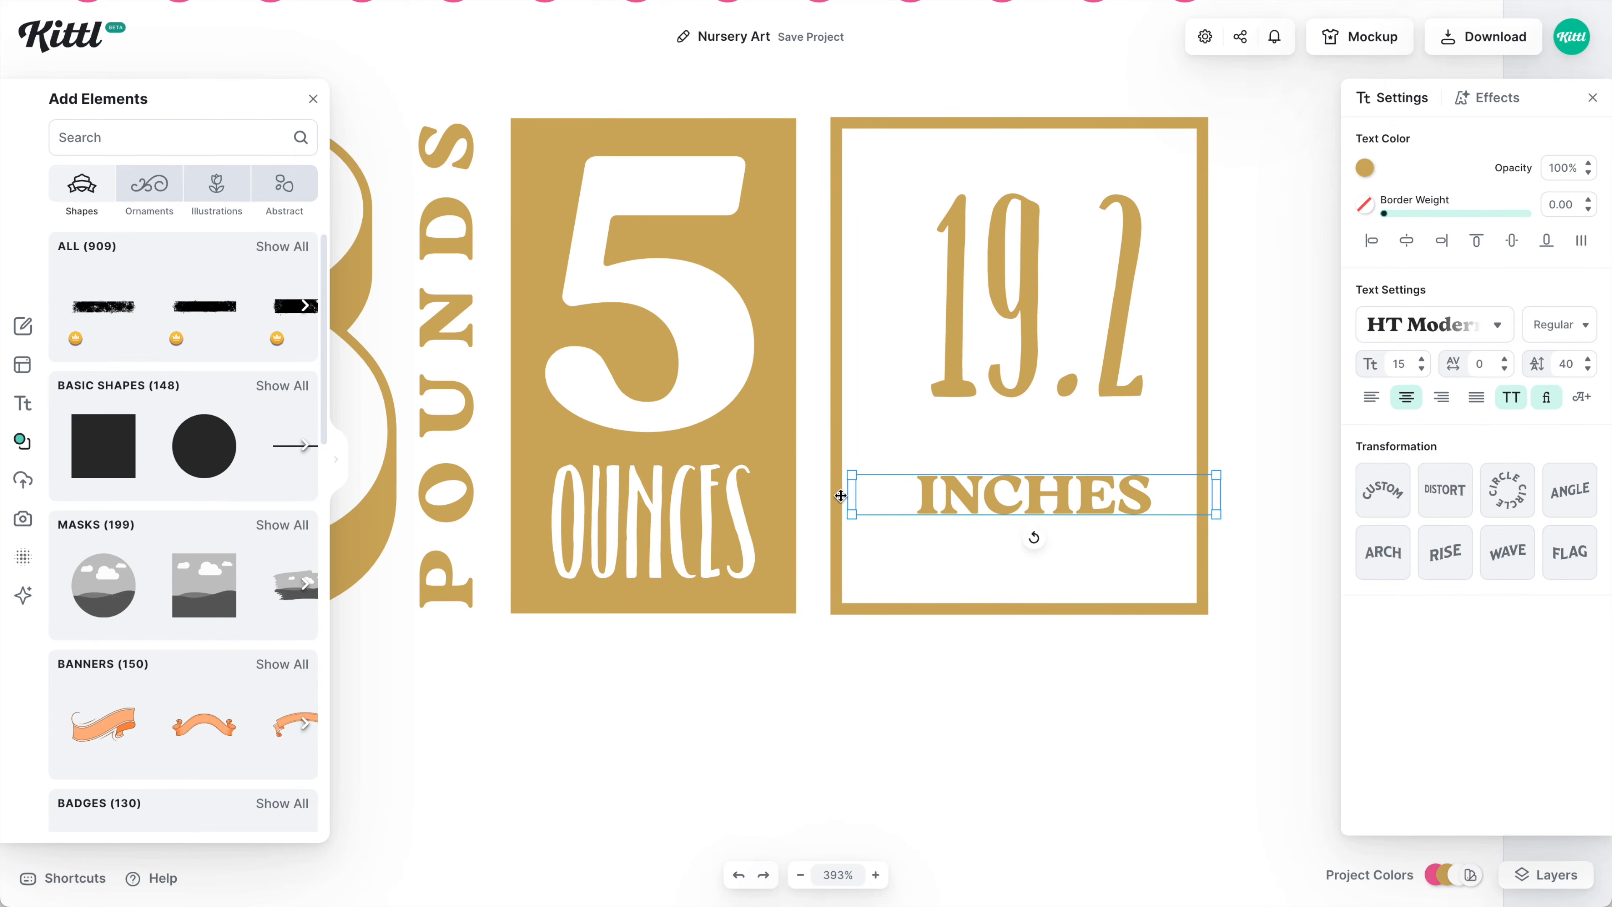
# Add a short gold line inside the frame's left edge and duplicate it into ruler ticks.
pyautogui.click(1033, 532)
pyautogui.click(295, 444)
pyautogui.moveTo(1284, 453); pyautogui.dragTo(1120, 223)
pyautogui.moveTo(1184, 238); pyautogui.dragTo(864, 209)
pyautogui.scroll(5, 891, 239)
pyautogui.click(1364, 167)
pyautogui.click(1133, 540)
pyautogui.moveTo(794, 518); pyautogui.dragTo(799, 583)
# Space the ruler ticks evenly and adjust the INCHES label's position.
pyautogui.moveTo(796, 717); pyautogui.dragTo(826, 142)
pyautogui.keyDown('shift'); pyautogui.click(1088, 388); pyautogui.keyUp('shift')
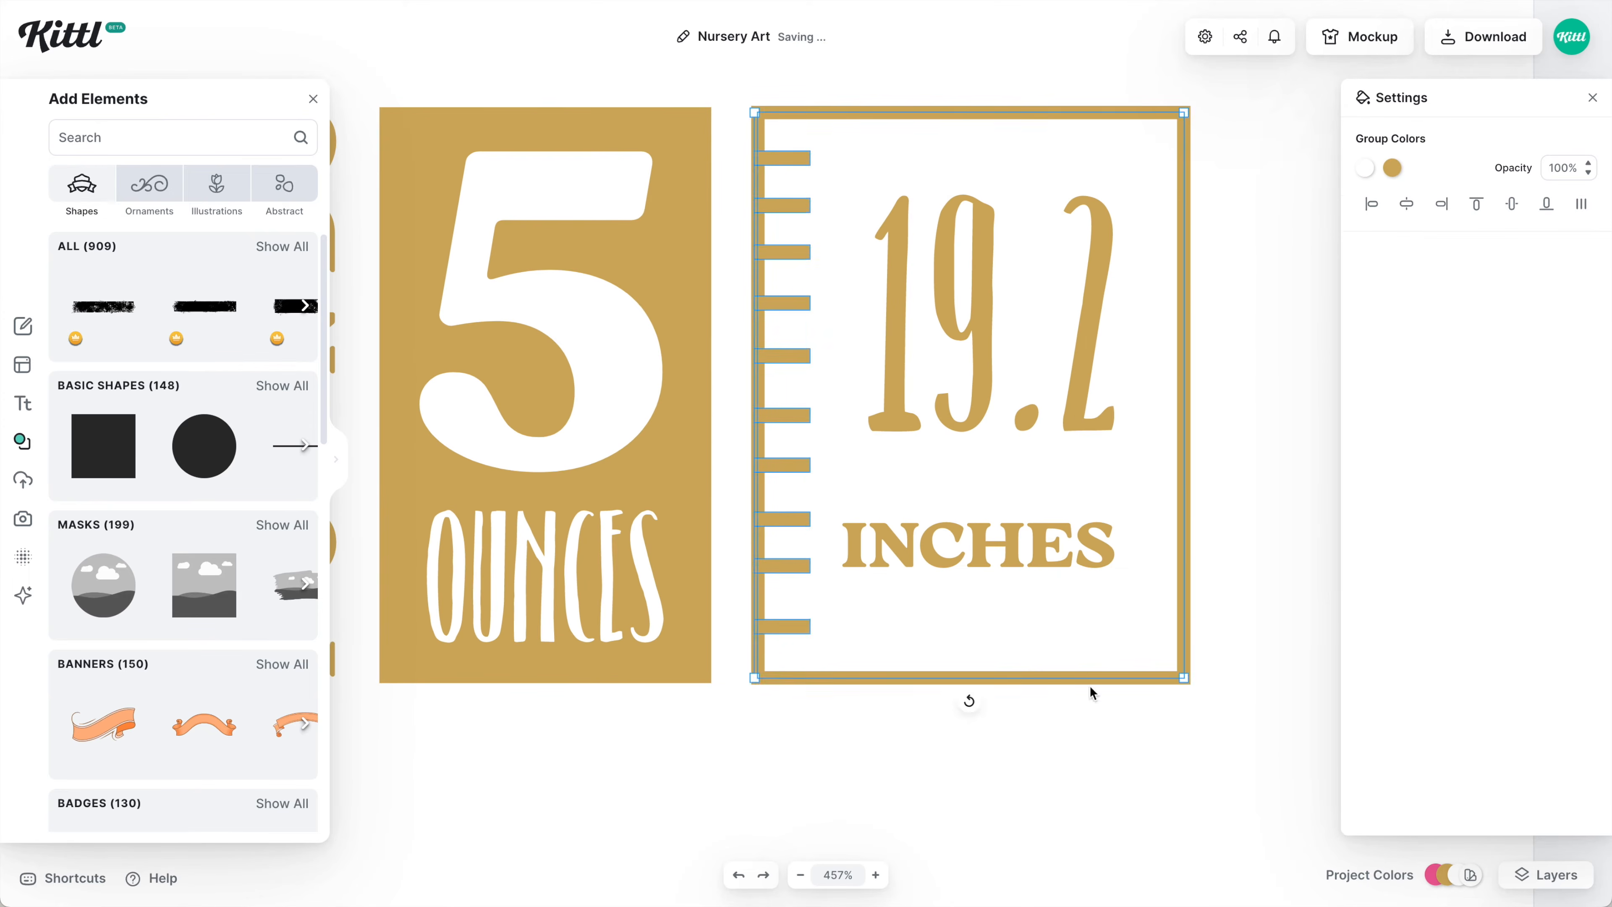
pyautogui.keyDown('shift'); pyautogui.click(1091, 679); pyautogui.keyUp('shift')
pyautogui.moveTo(789, 367); pyautogui.dragTo(789, 372)
pyautogui.click(766, 545)
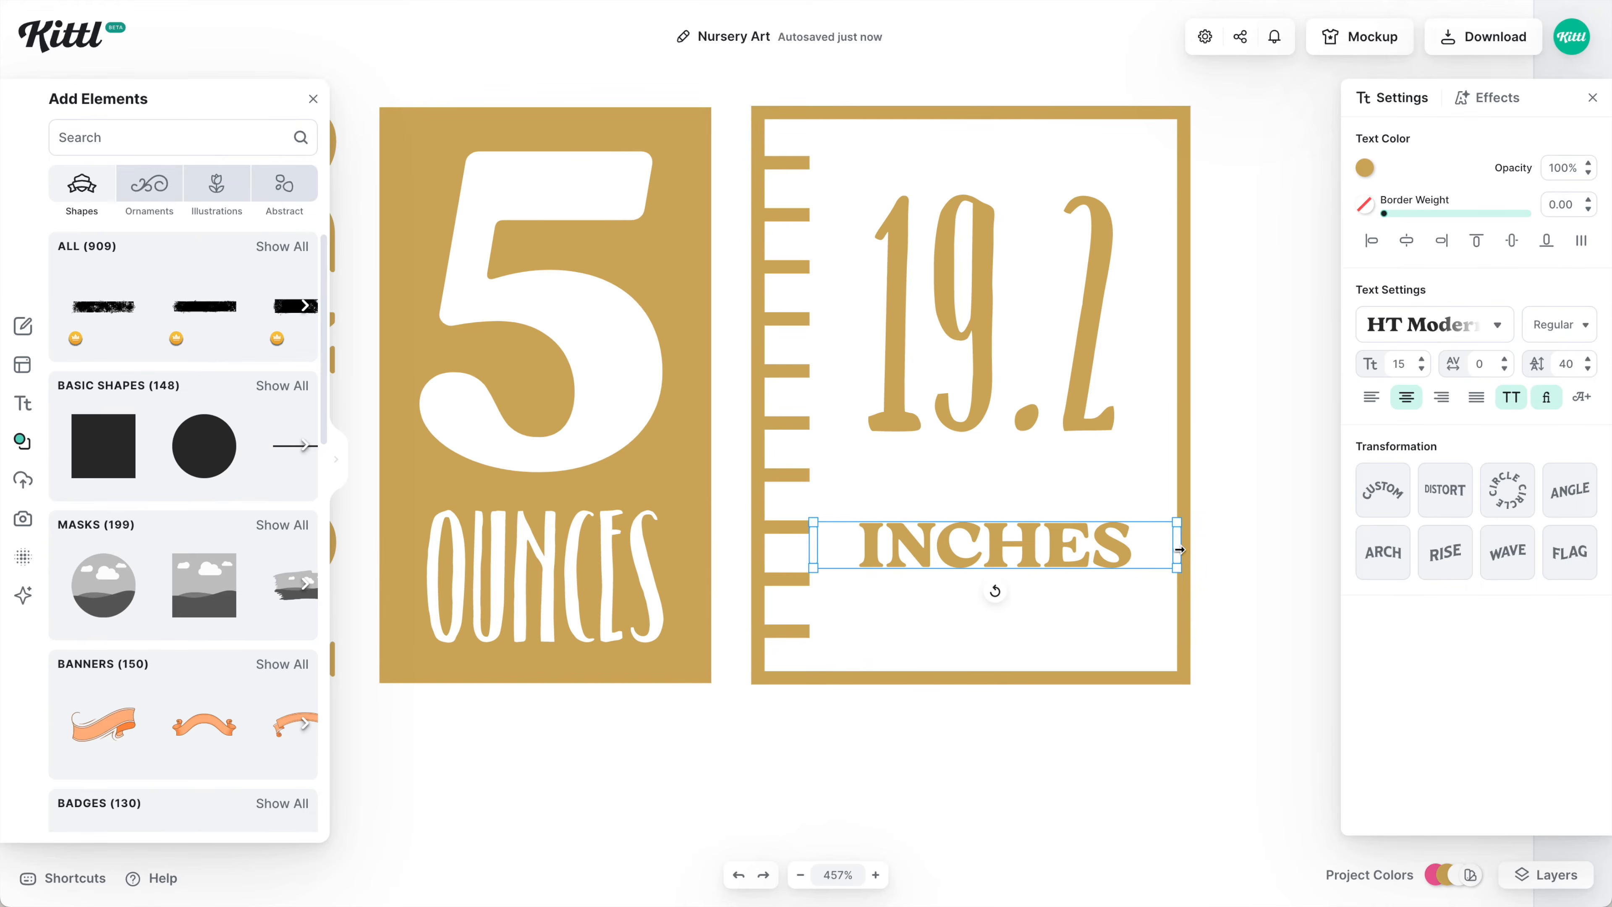
pyautogui.click(990, 317)
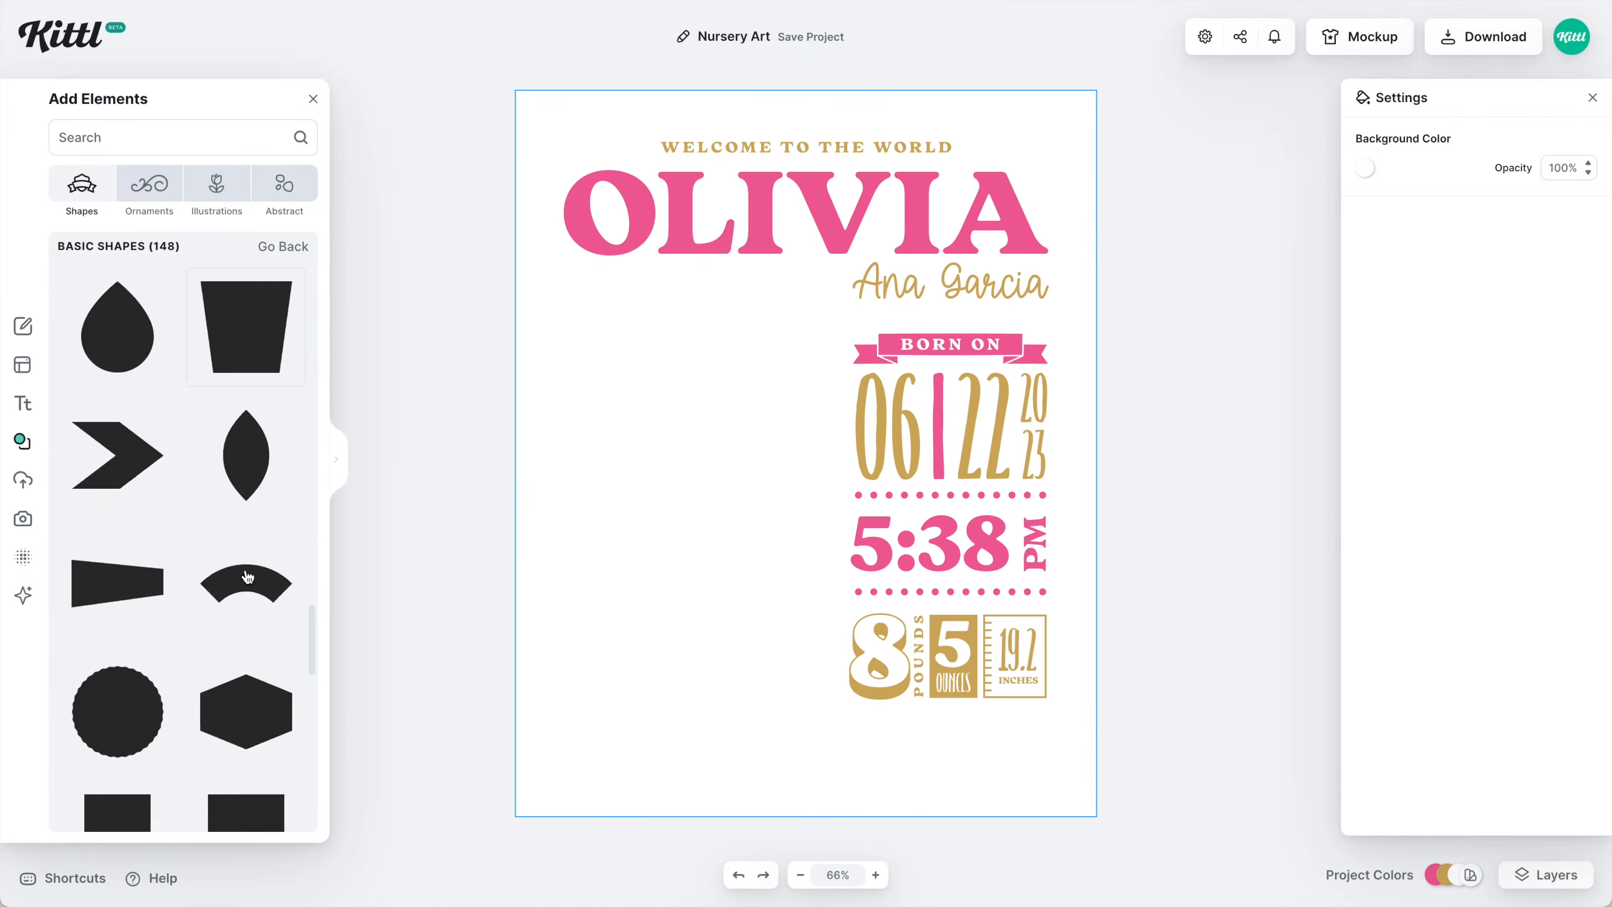
# Add a pink notched banner below the 8, 5 and 19.2 row and stretch it wider.
pyautogui.moveTo(235, 414); pyautogui.dragTo(806, 569)
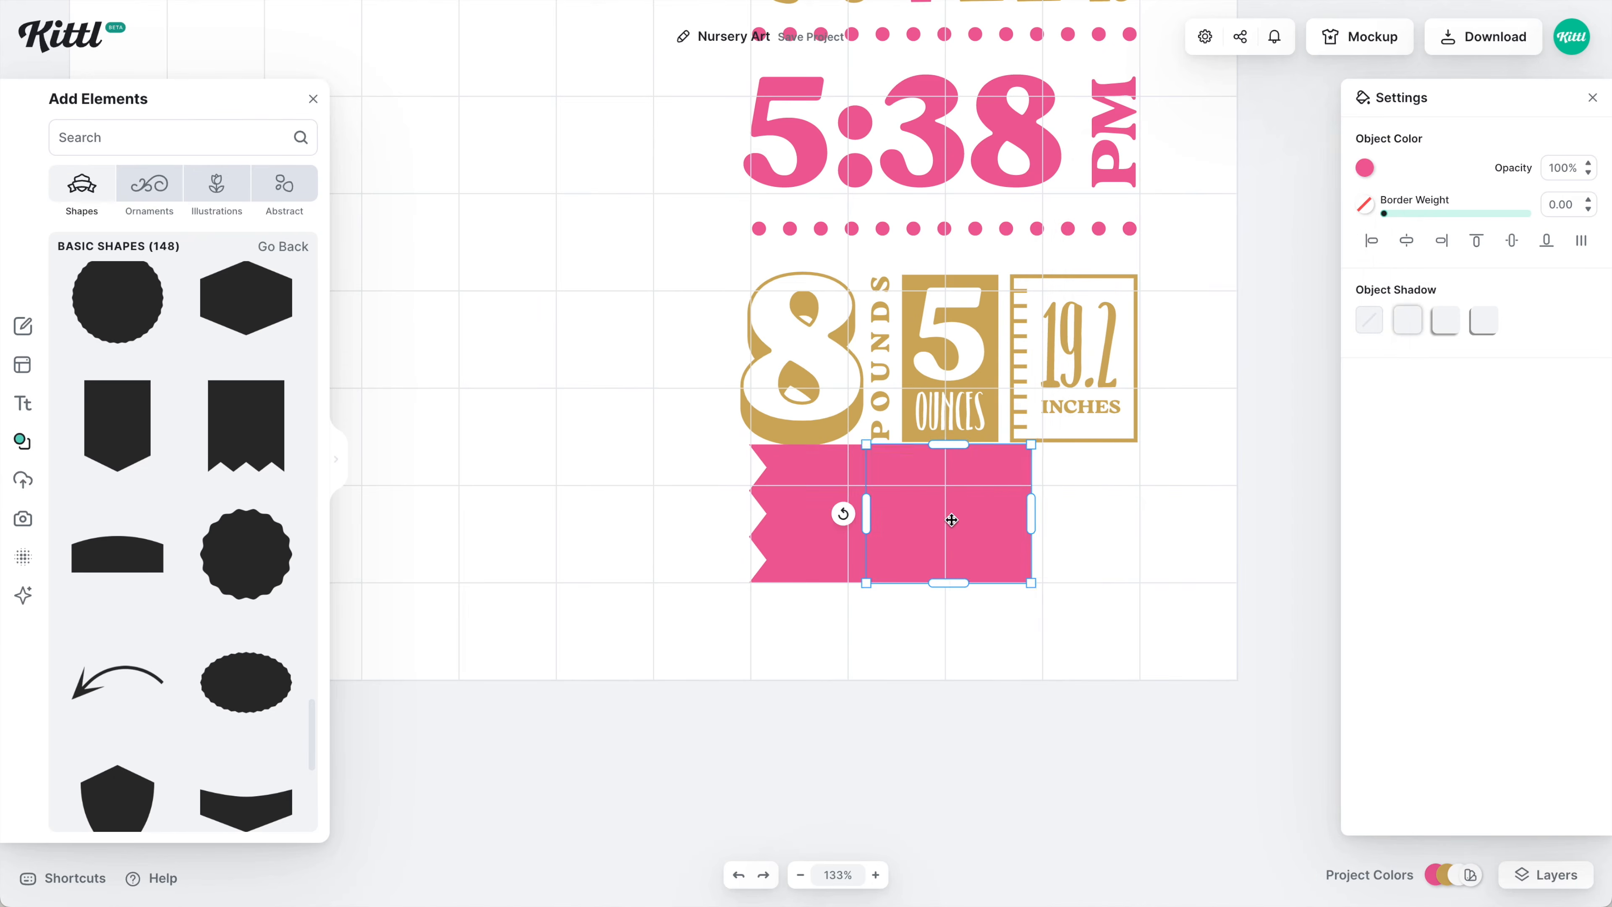
pyautogui.moveTo(951, 520); pyautogui.dragTo(1079, 539)
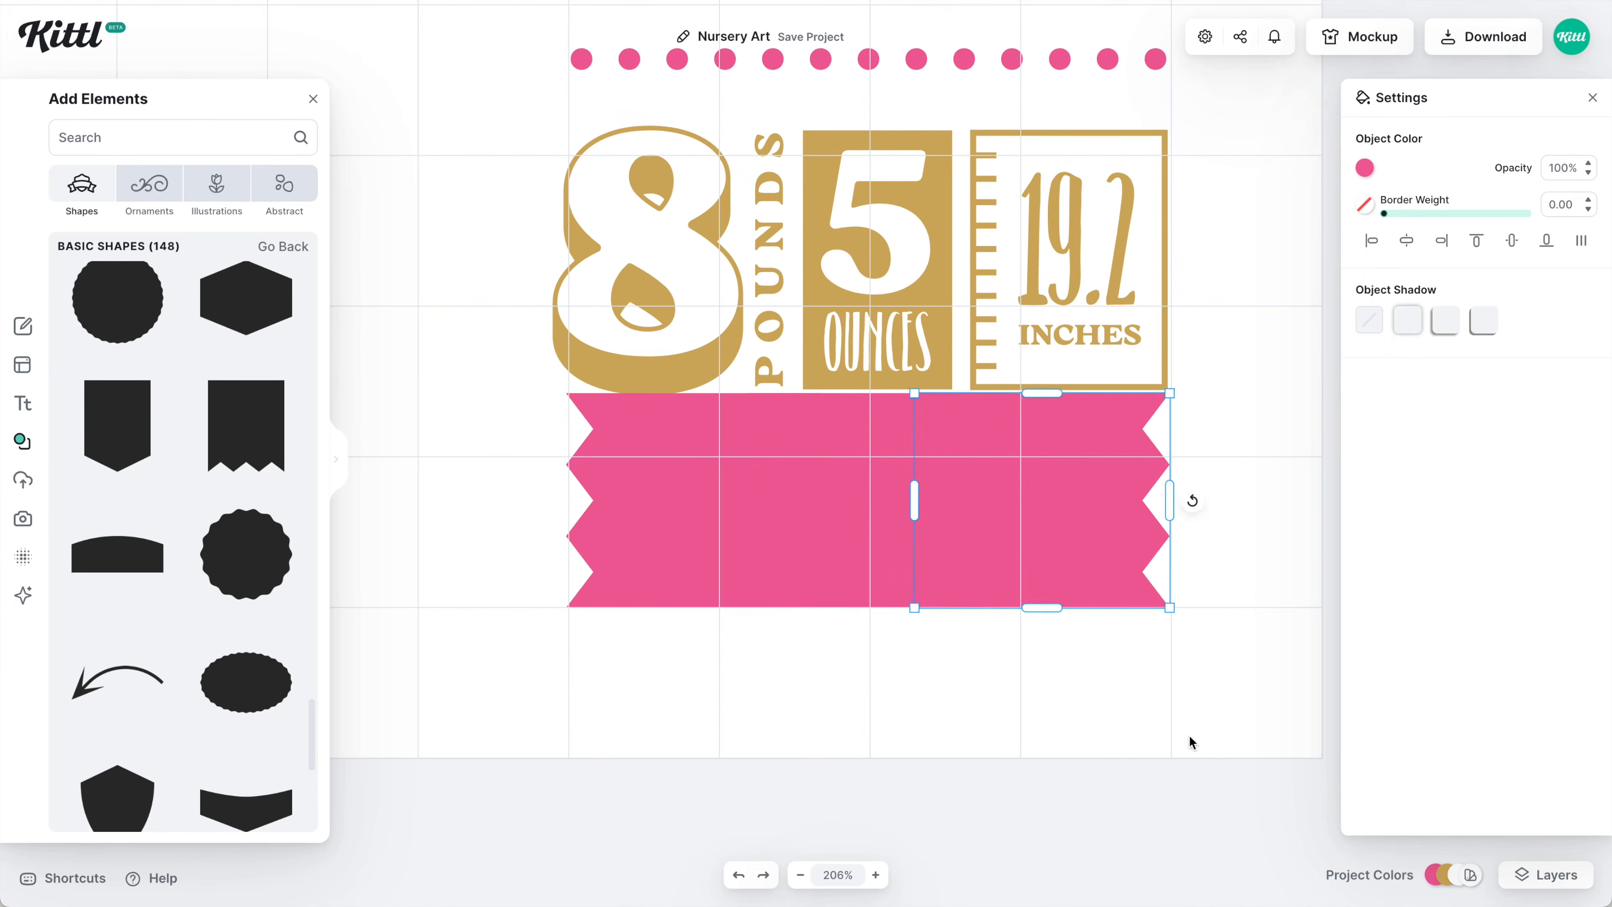
pyautogui.click(1223, 306)
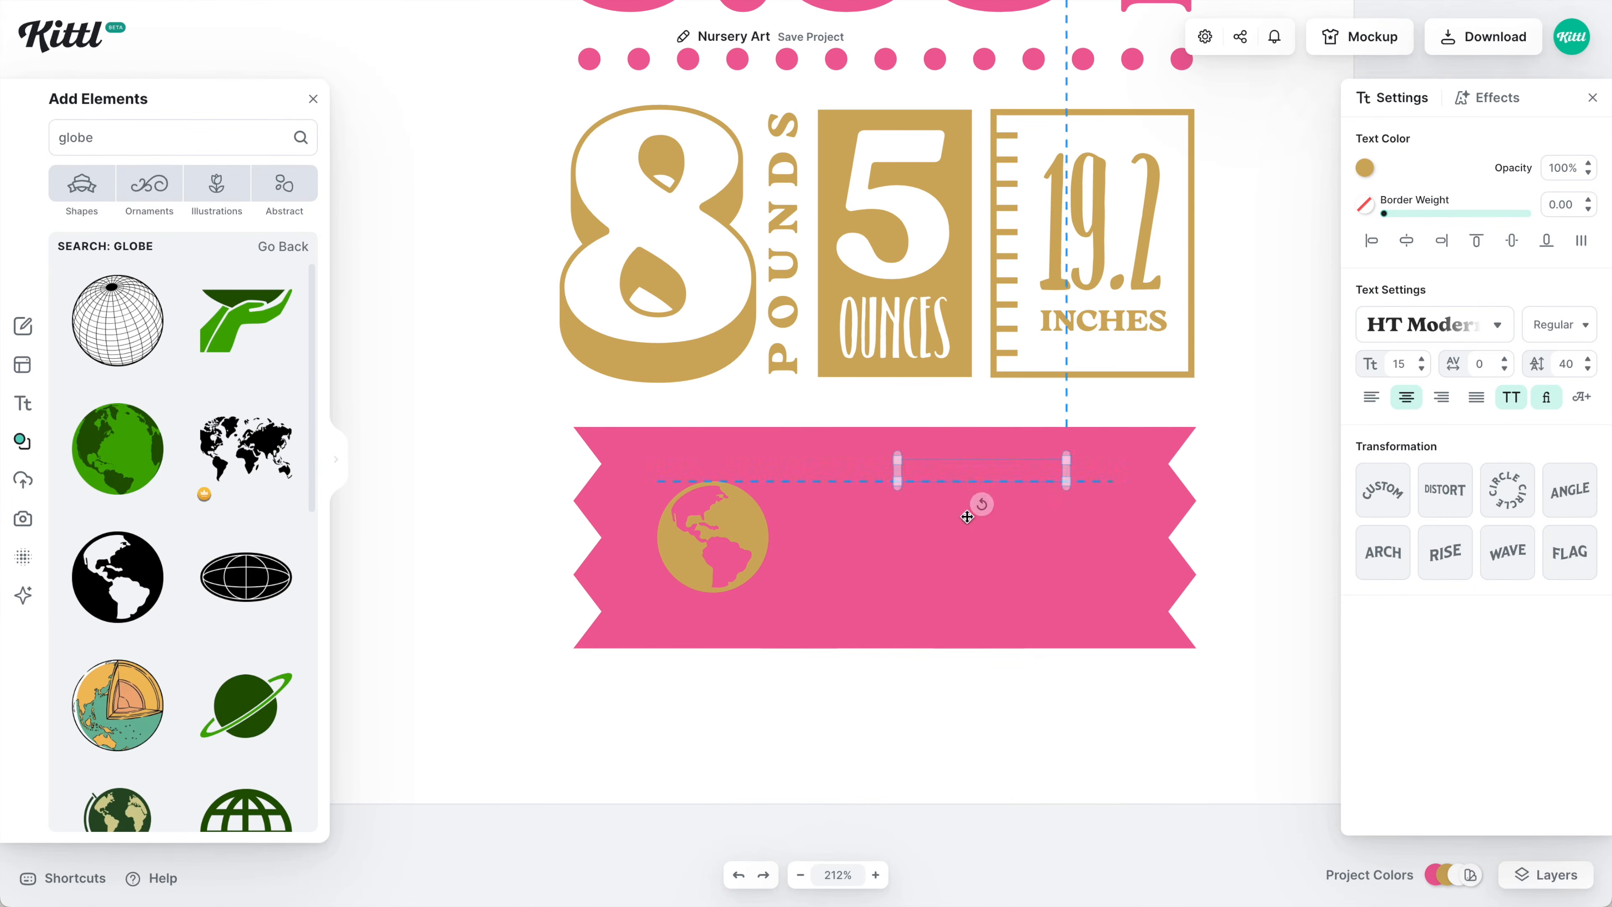
# Set the globe on the banner's left end and curve PLACE OF BIRTH into a centred circle around it.
pyautogui.moveTo(1059, 476); pyautogui.dragTo(901, 590)
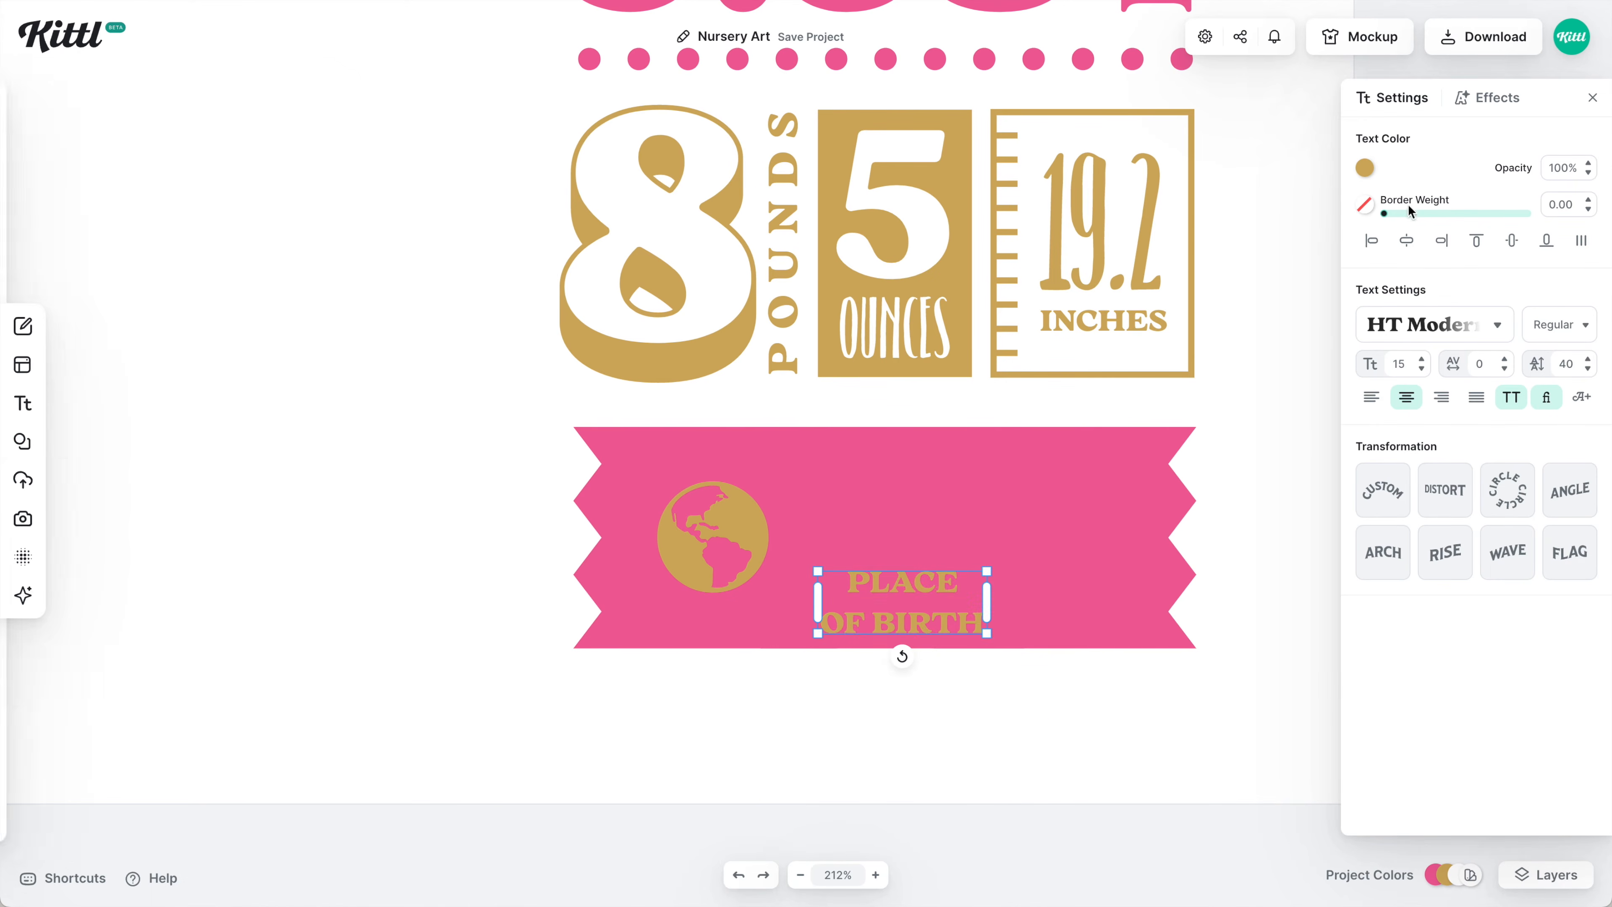
pyautogui.click(1365, 167)
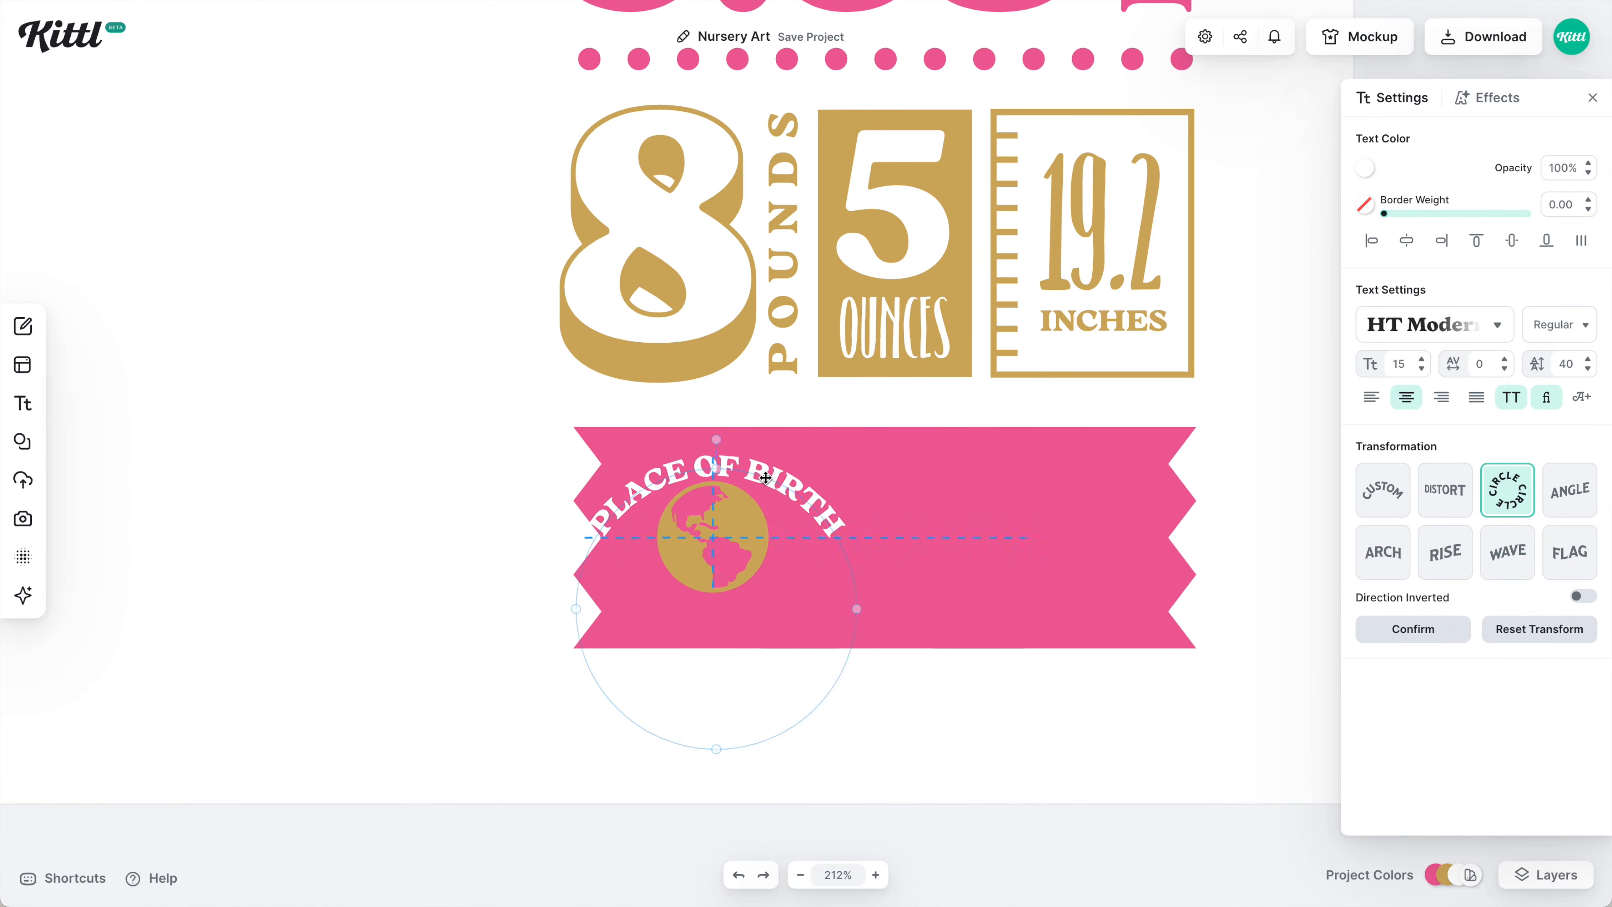
pyautogui.moveTo(711, 736); pyautogui.dragTo(703, 616)
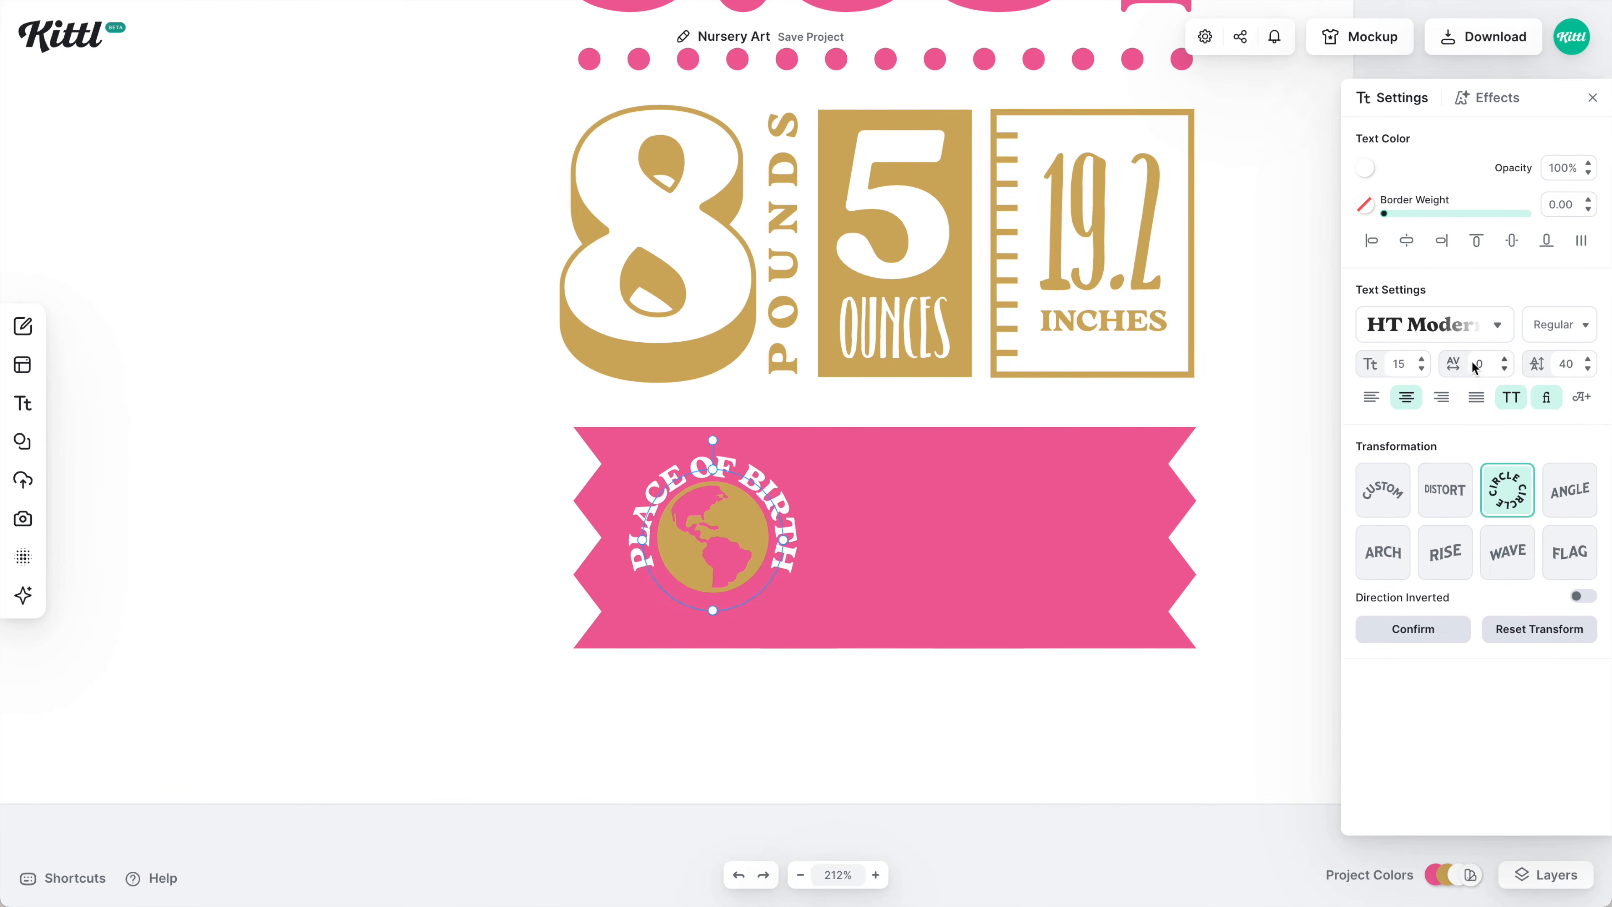
pyautogui.click(1407, 397)
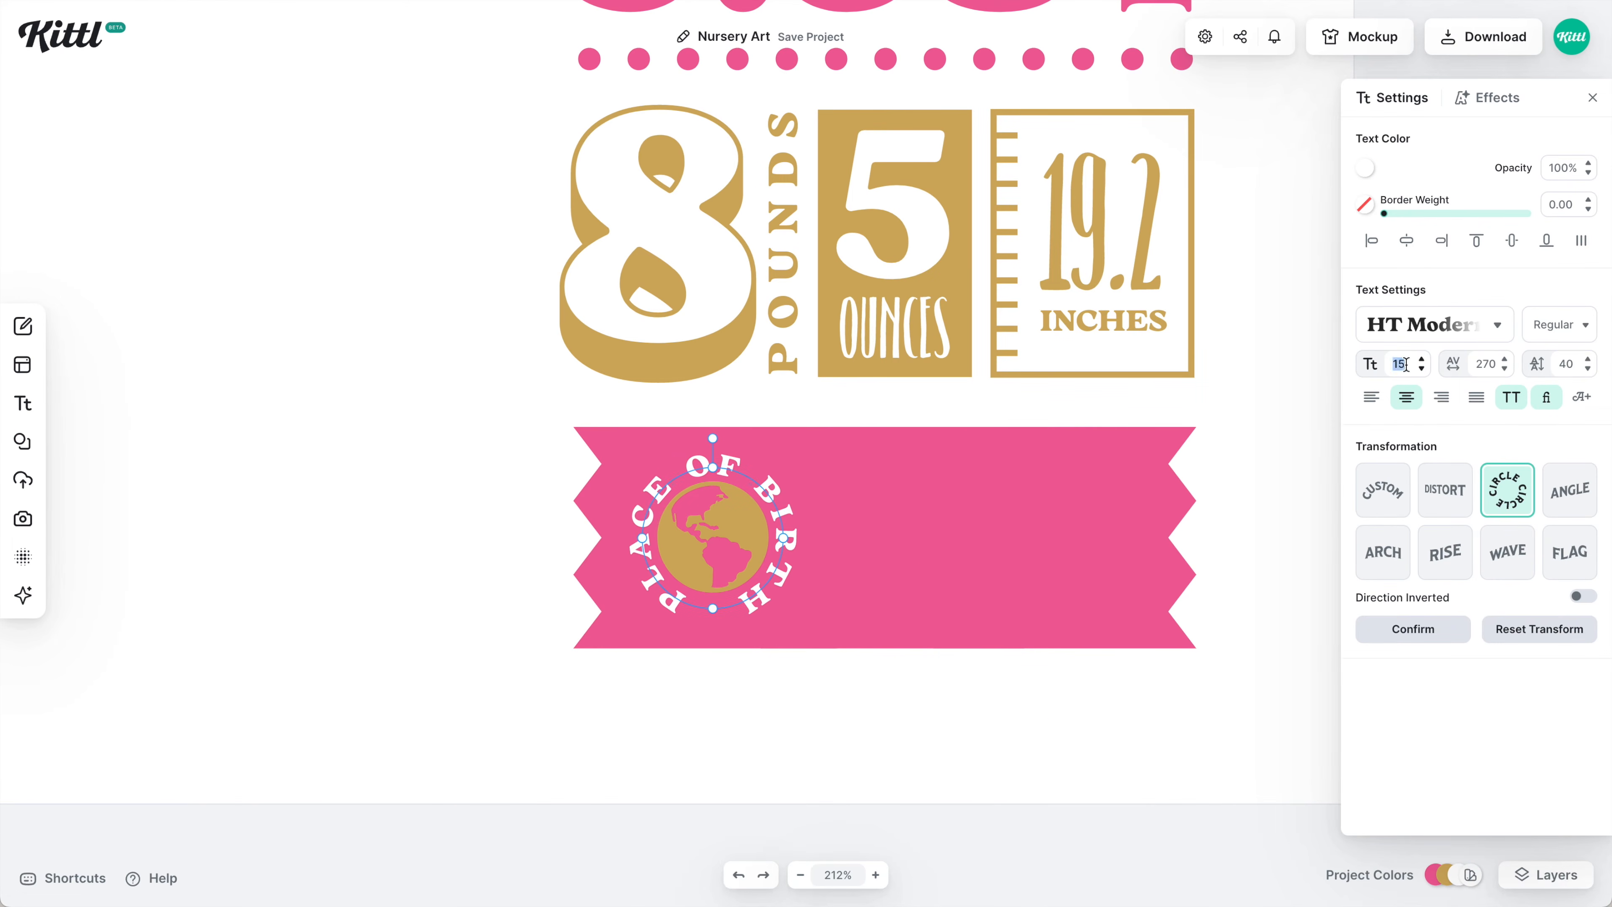
pyautogui.scroll(3, 749, 538)
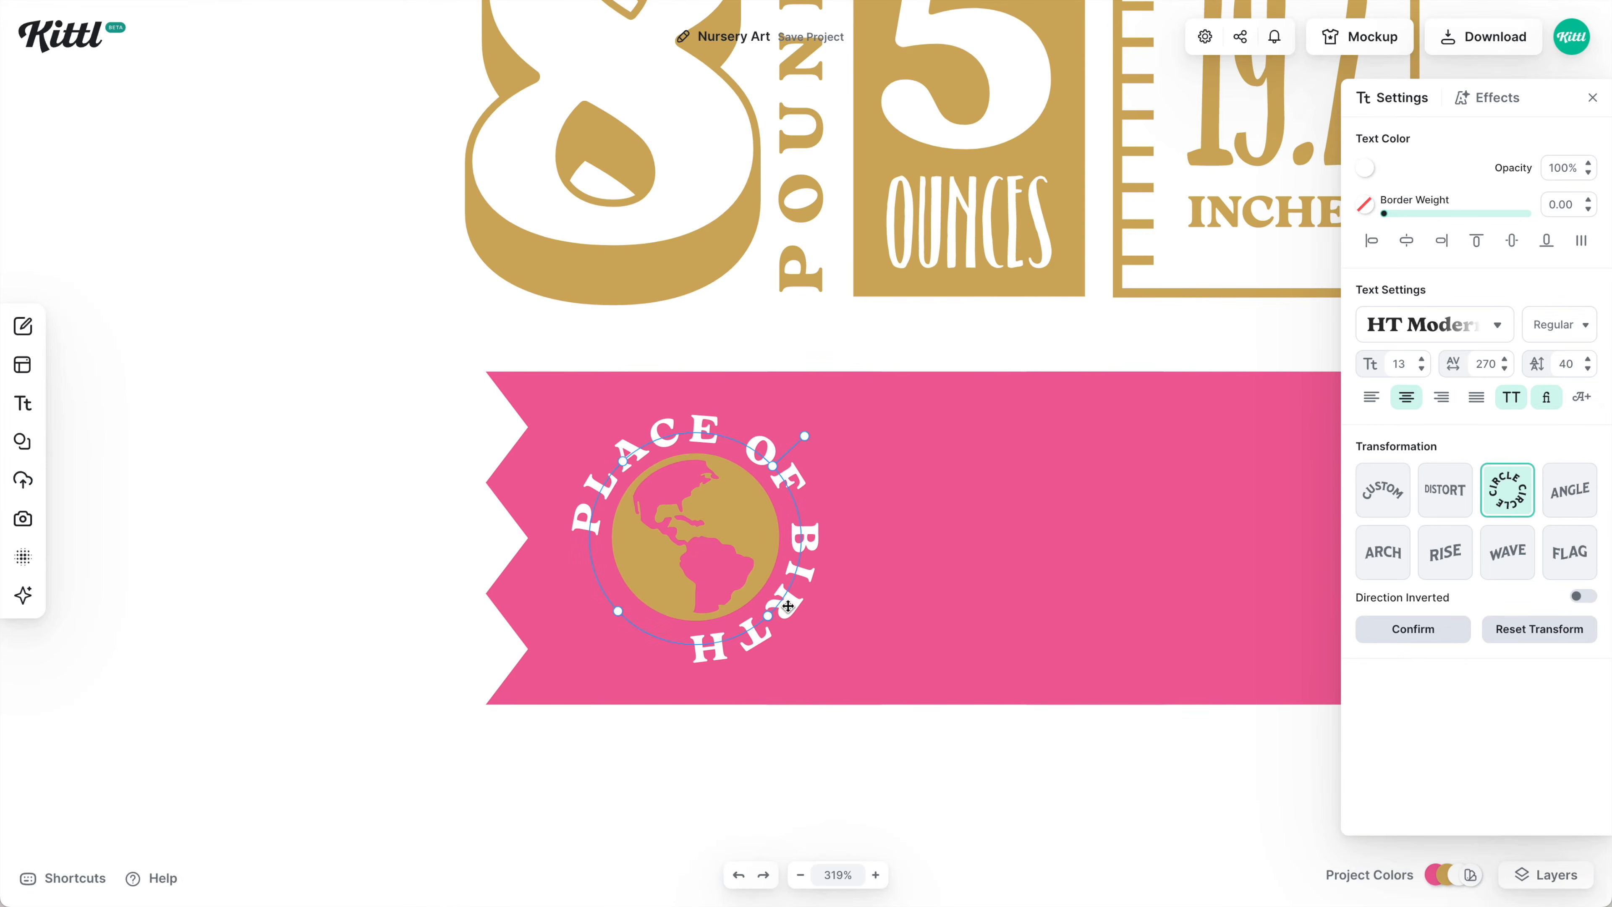
pyautogui.click(831, 666)
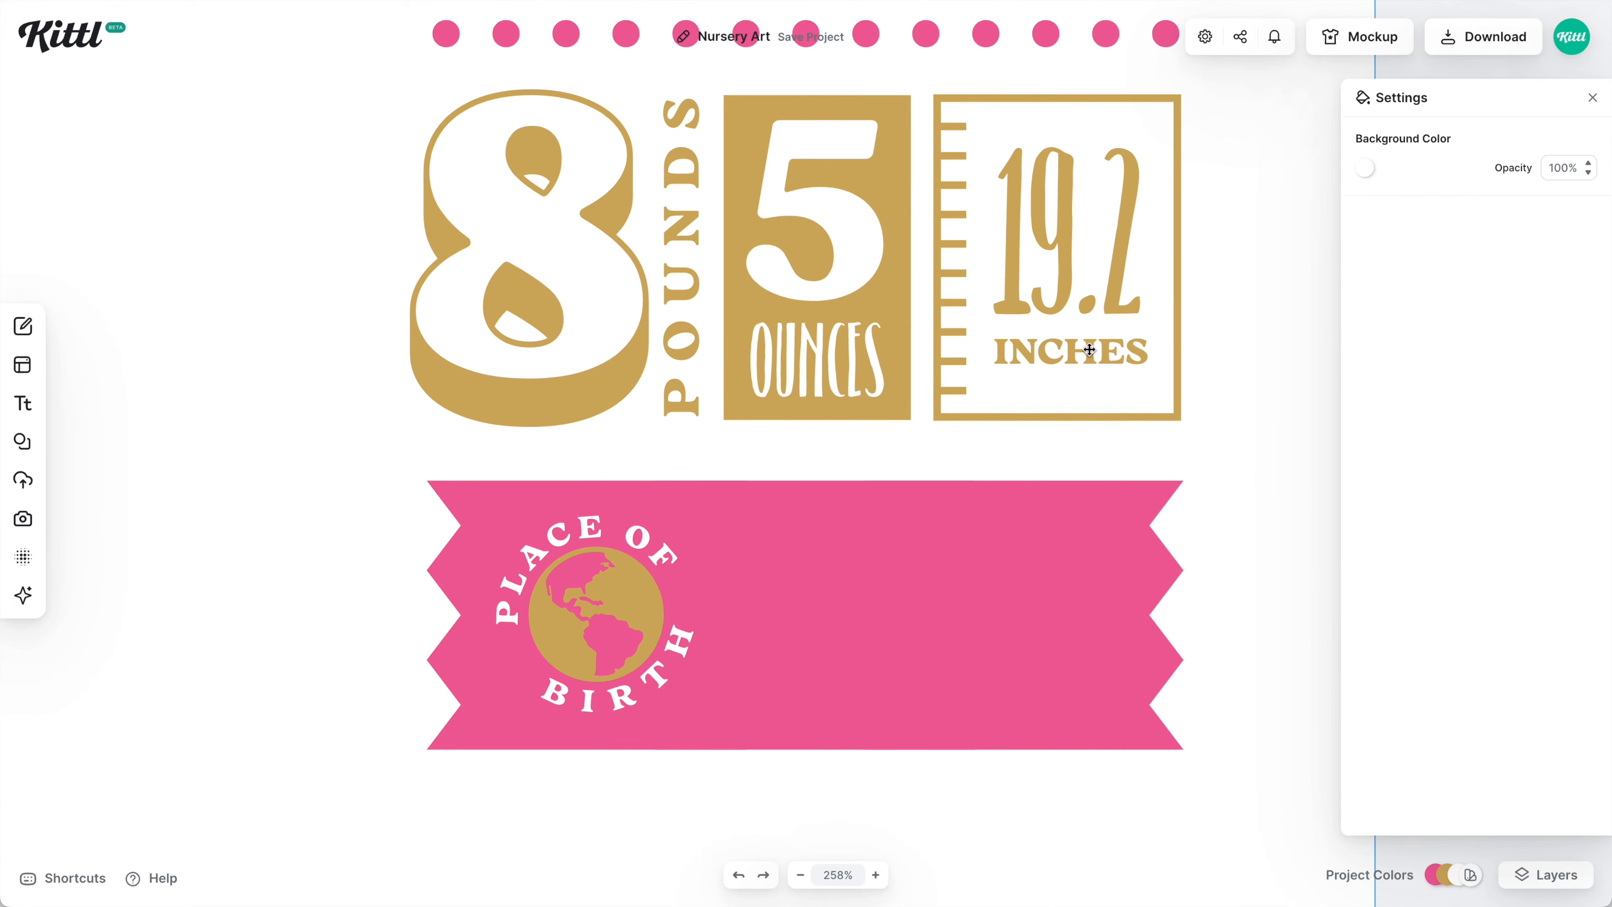
# Add enlarged PHOENIX, AZ lettering across the banner and shrink the globe group.
pyautogui.moveTo(950, 540); pyautogui.dragTo(820, 673)
pyautogui.write('PHOENIX, AZ')
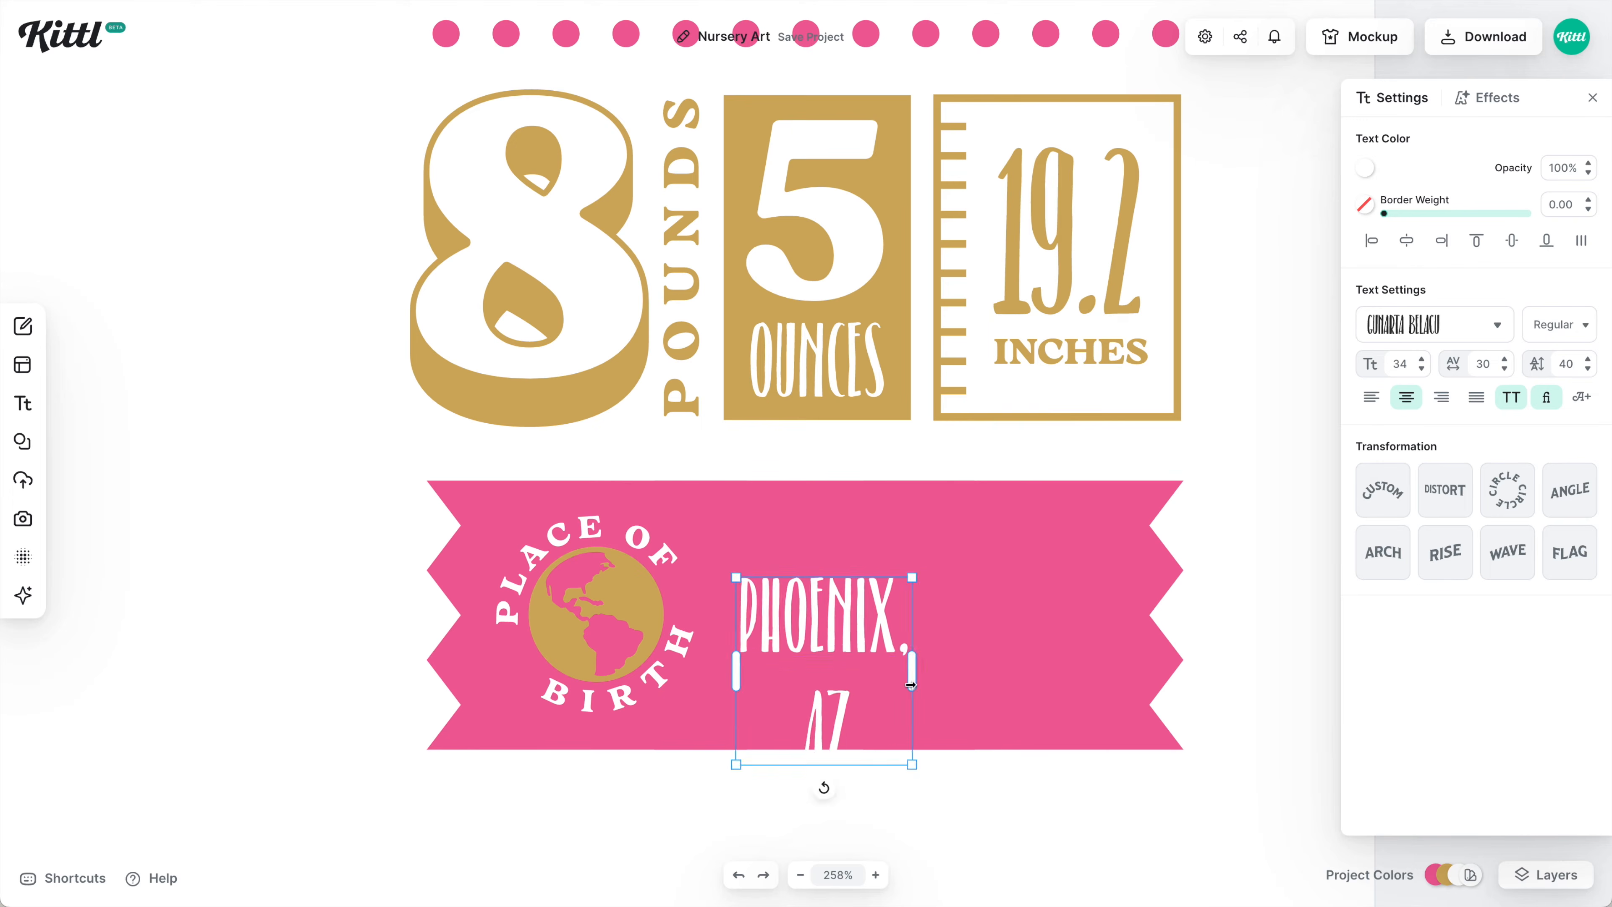
pyautogui.moveTo(911, 759); pyautogui.dragTo(1163, 705)
pyautogui.click(591, 610)
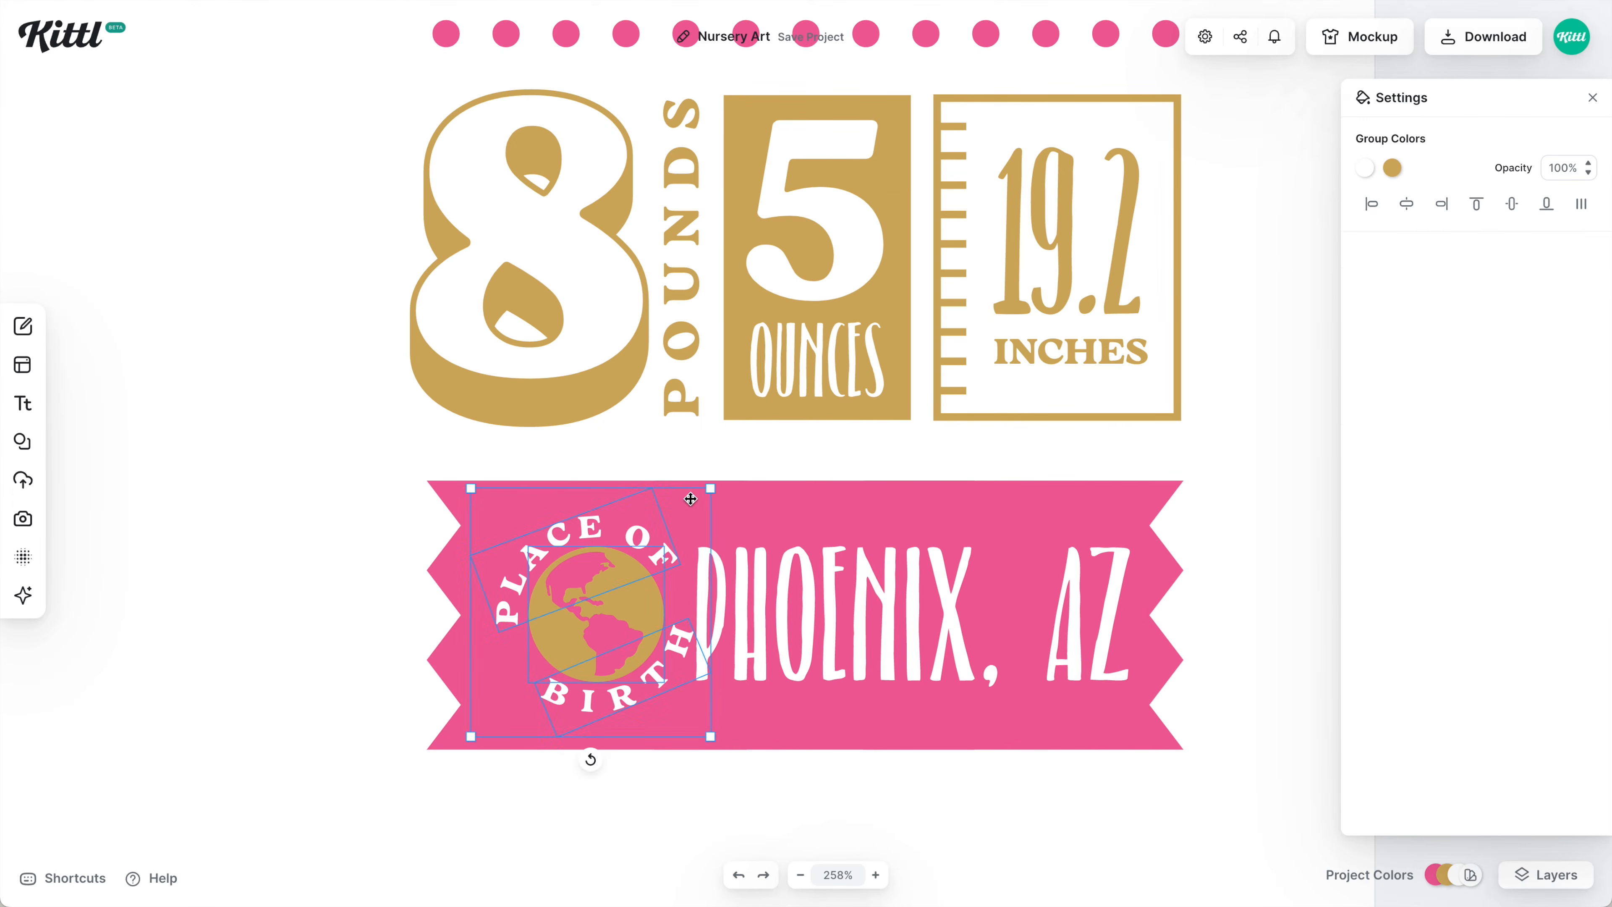
pyautogui.moveTo(692, 715); pyautogui.dragTo(654, 689)
pyautogui.click(879, 635)
pyautogui.press('Escape')
pyautogui.hotkey('shift', '1')
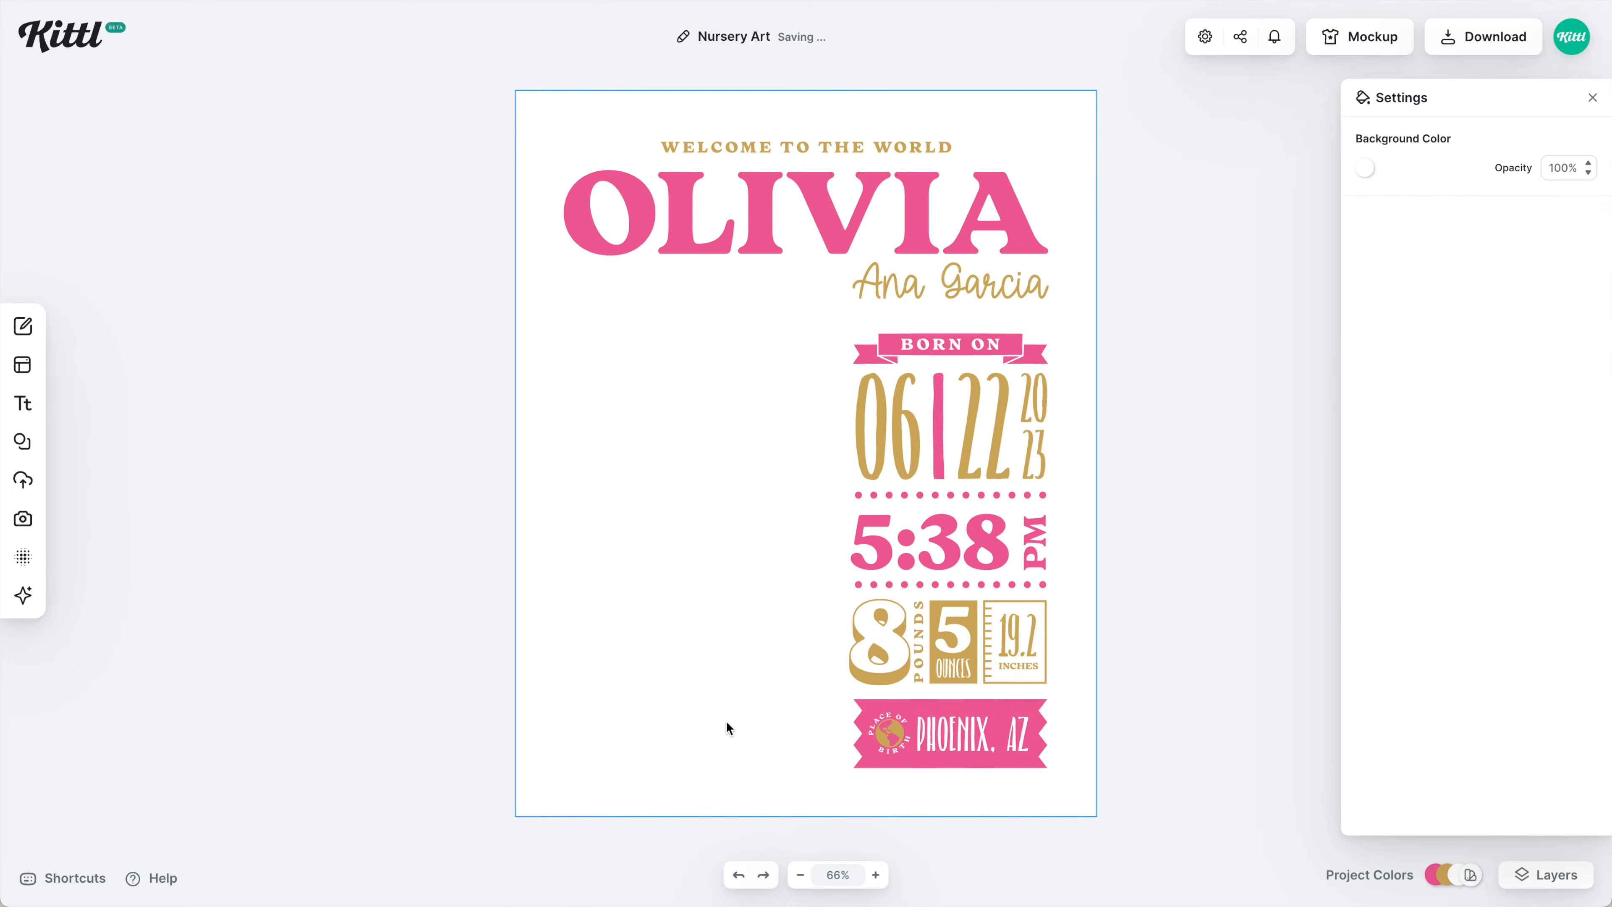
# Add a ribbon banner shape from Elements > Banners onto the poster.
pyautogui.click(22, 441)
pyautogui.click(283, 246)
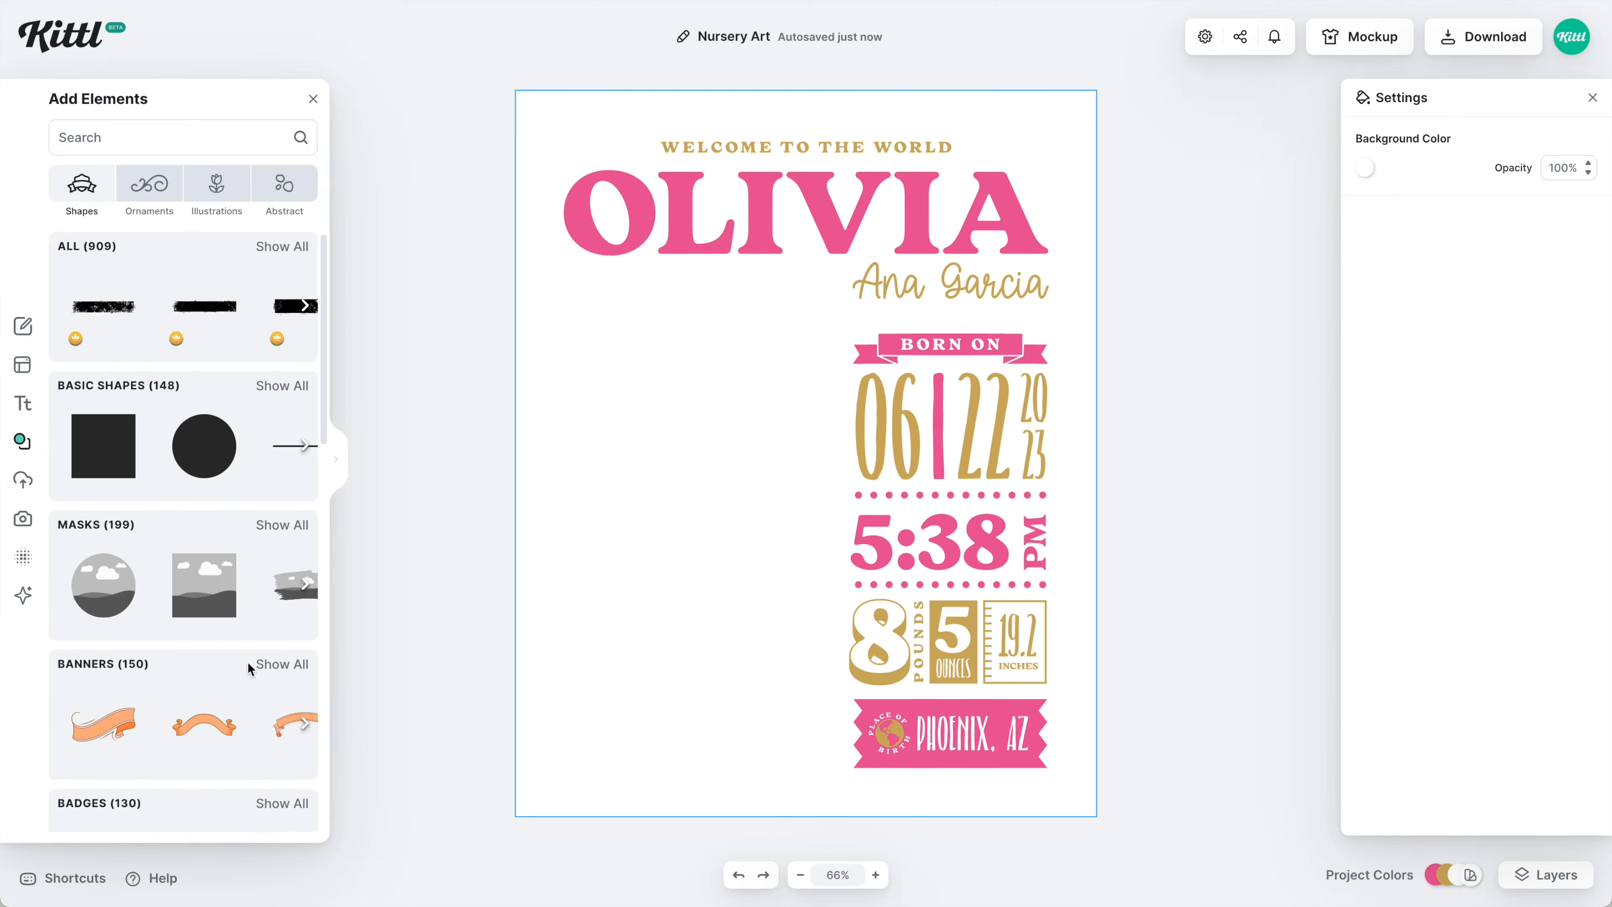
pyautogui.click(279, 662)
pyautogui.scroll(-5, 241, 637)
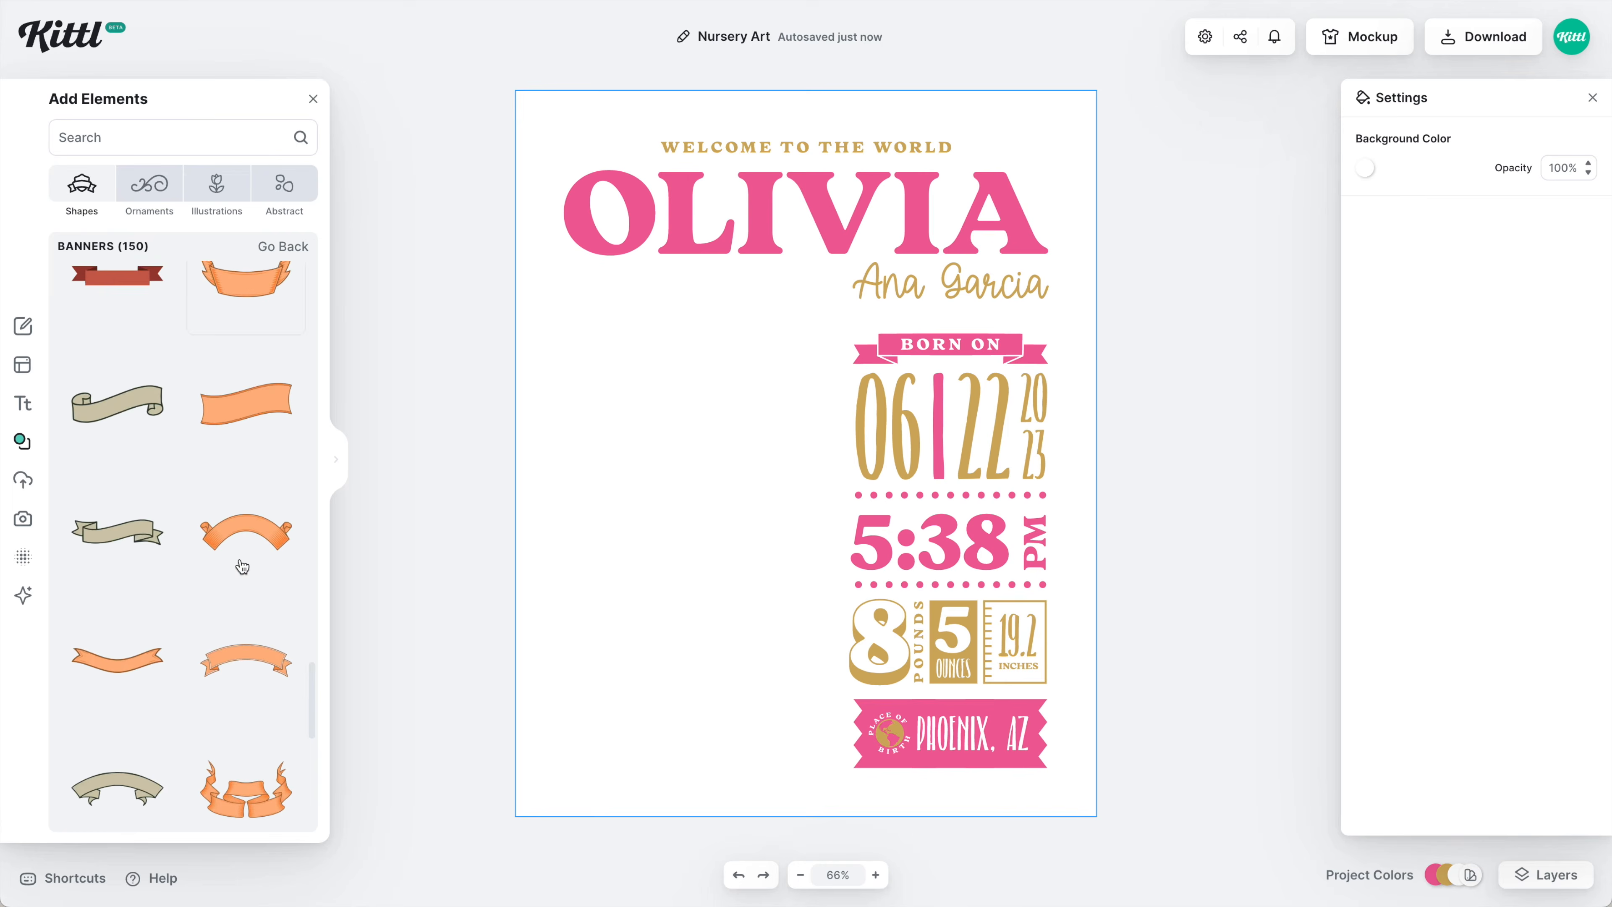
pyautogui.moveTo(118, 520); pyautogui.dragTo(647, 646)
pyautogui.click(1365, 169)
# Remove the gold ribbon's dark outline and paste in a text copy for PARENTS.
pyautogui.click(1392, 168)
pyautogui.scroll(3, 611, 529)
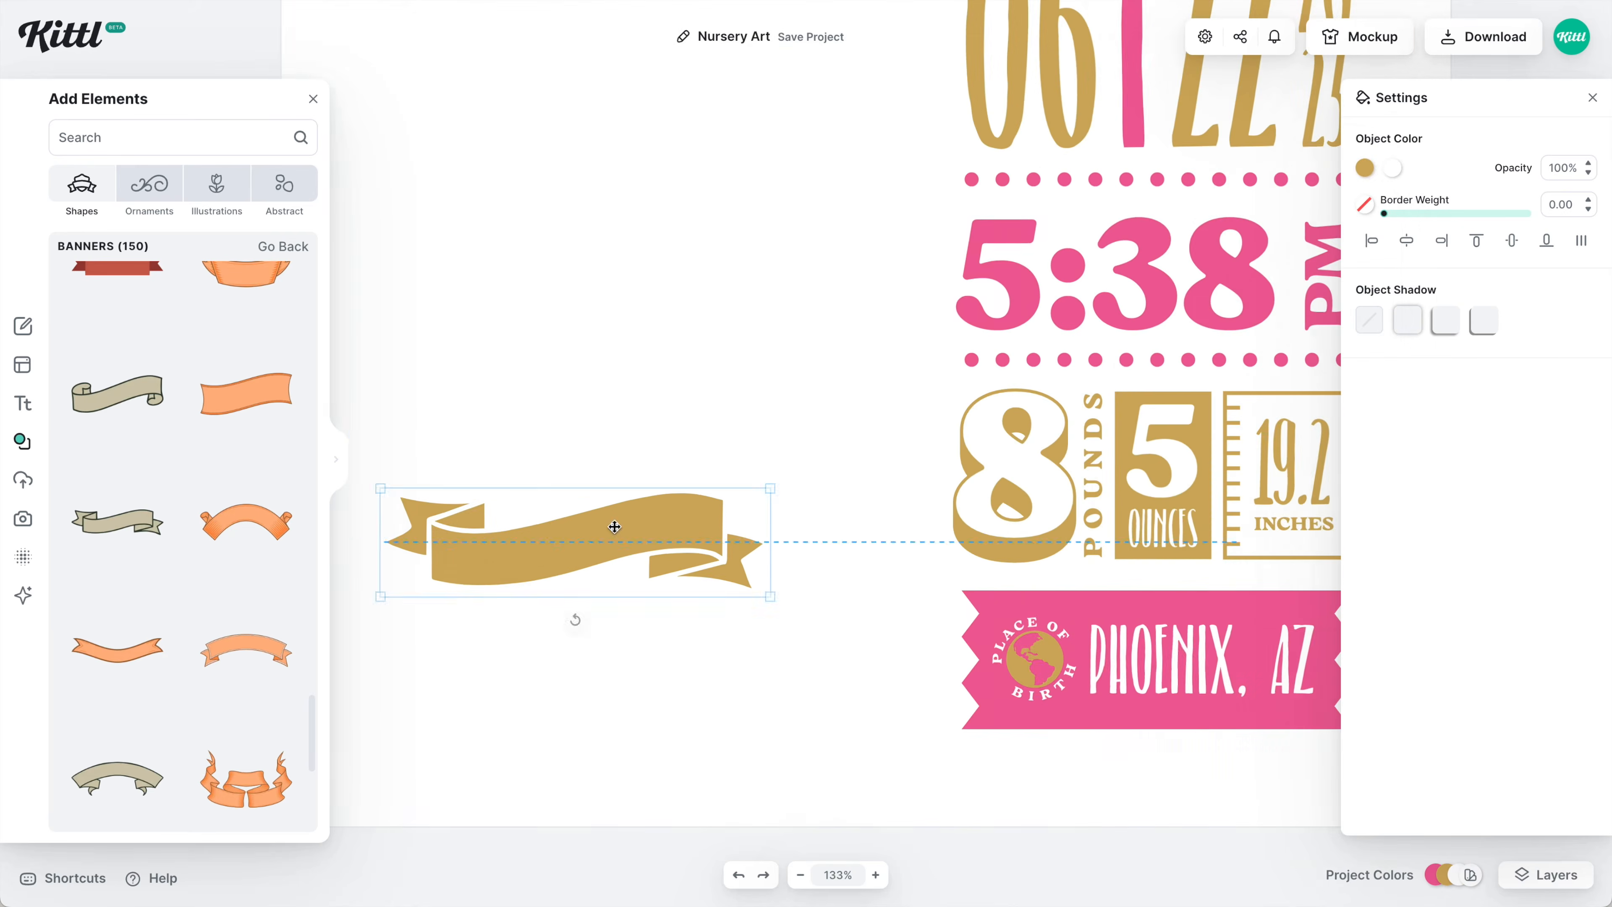
pyautogui.hotkey('ctrl', 'v')
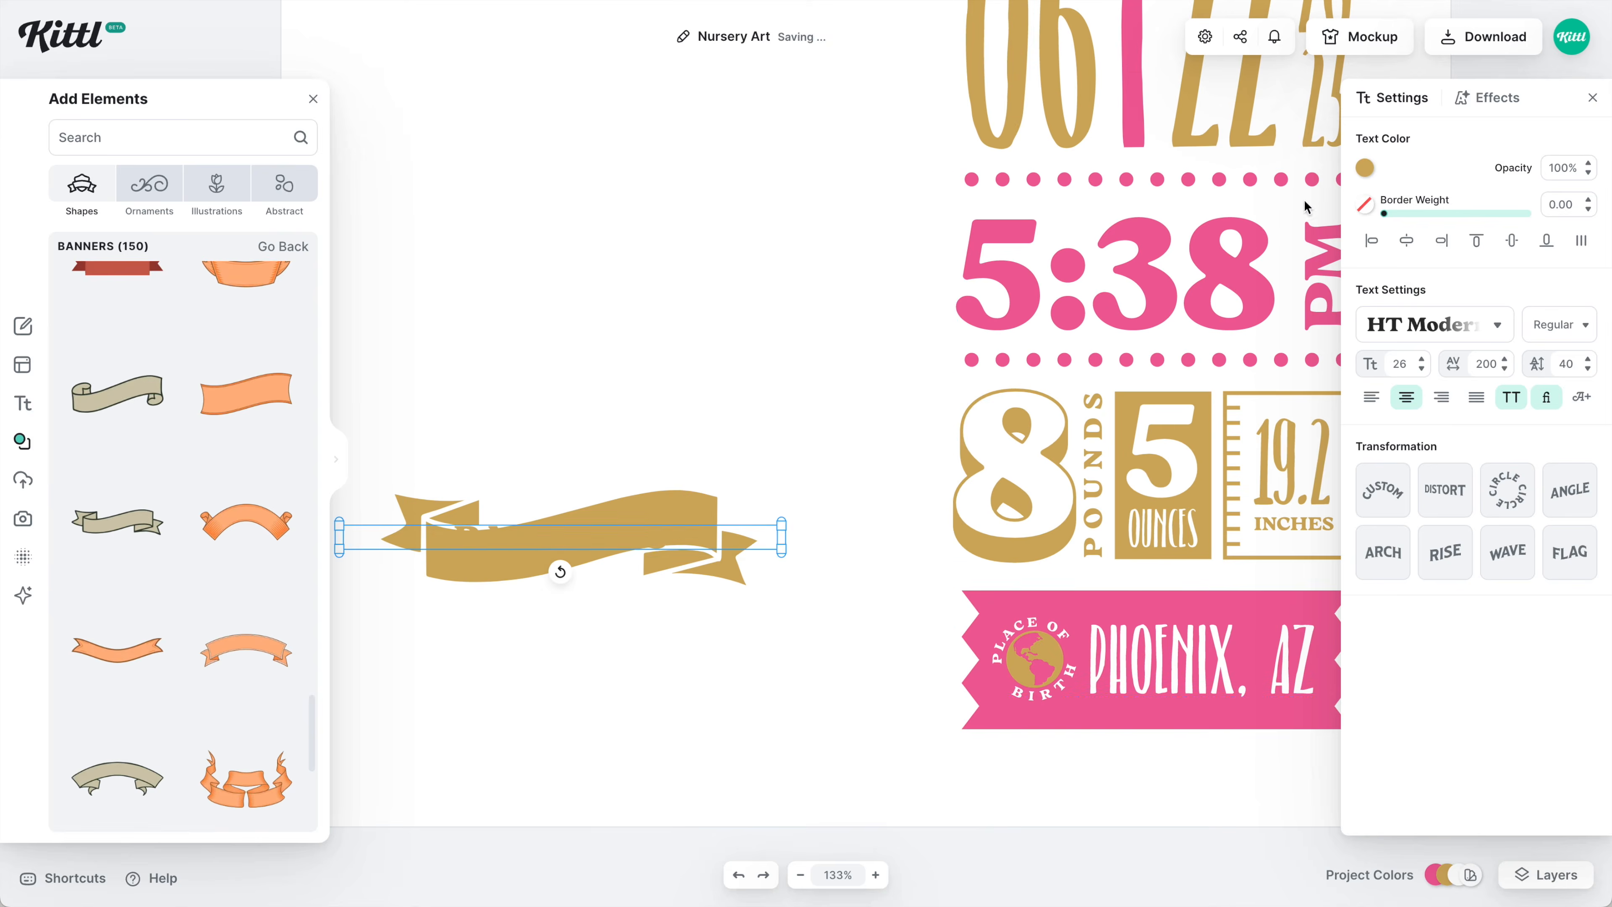
pyautogui.scroll(5, 615, 585)
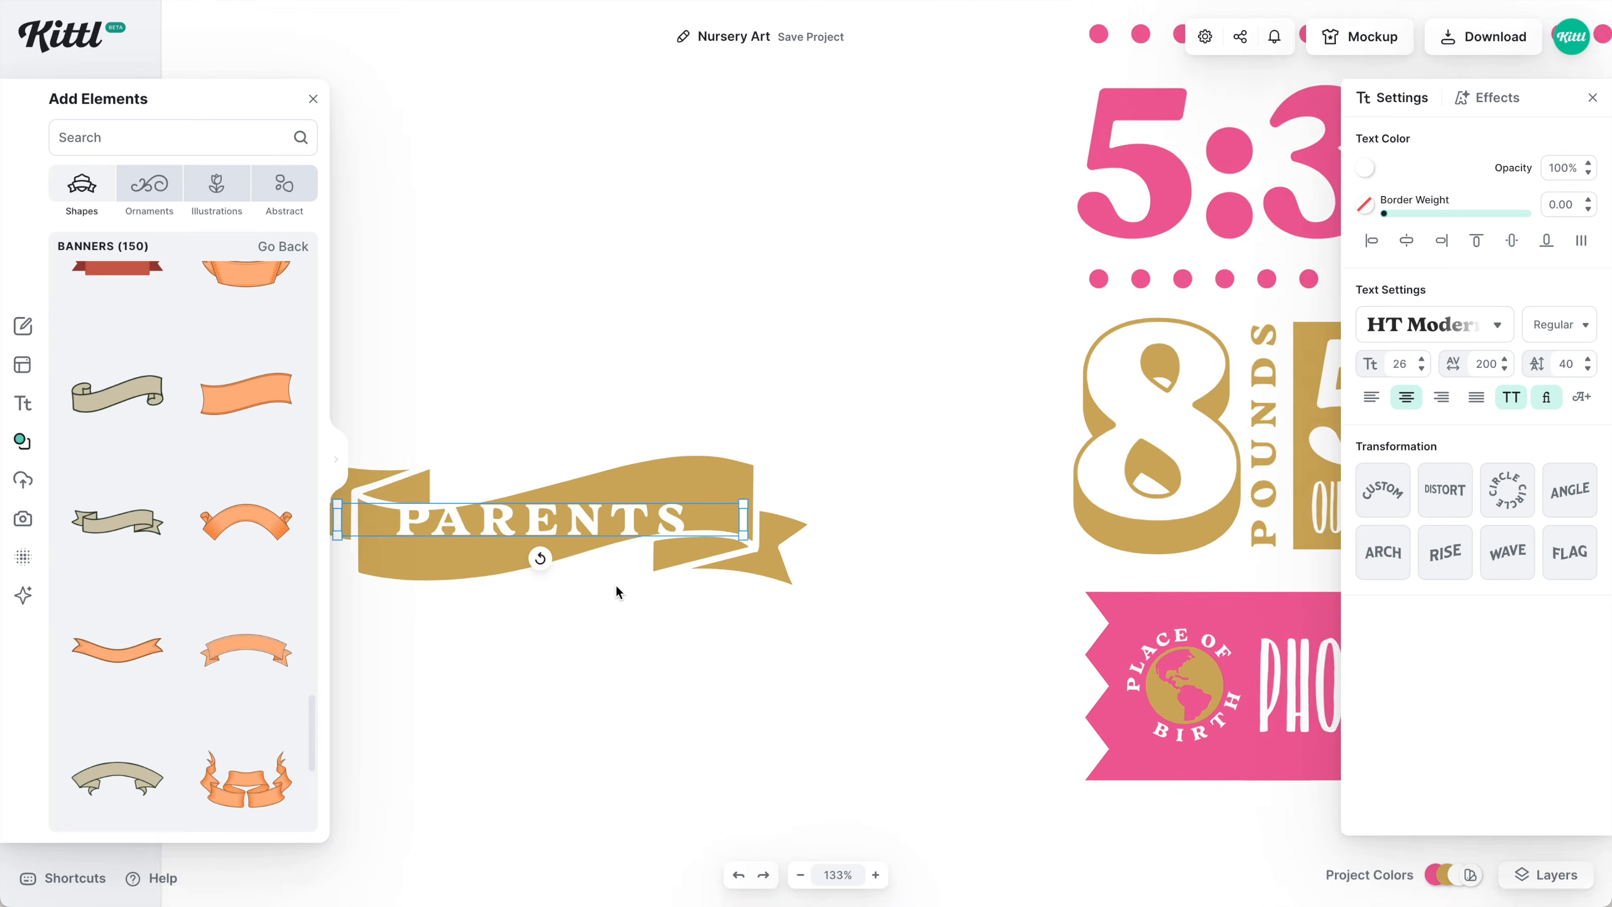
pyautogui.hscroll(-1, 1190, 526)
pyautogui.scroll(-1, 1189, 525)
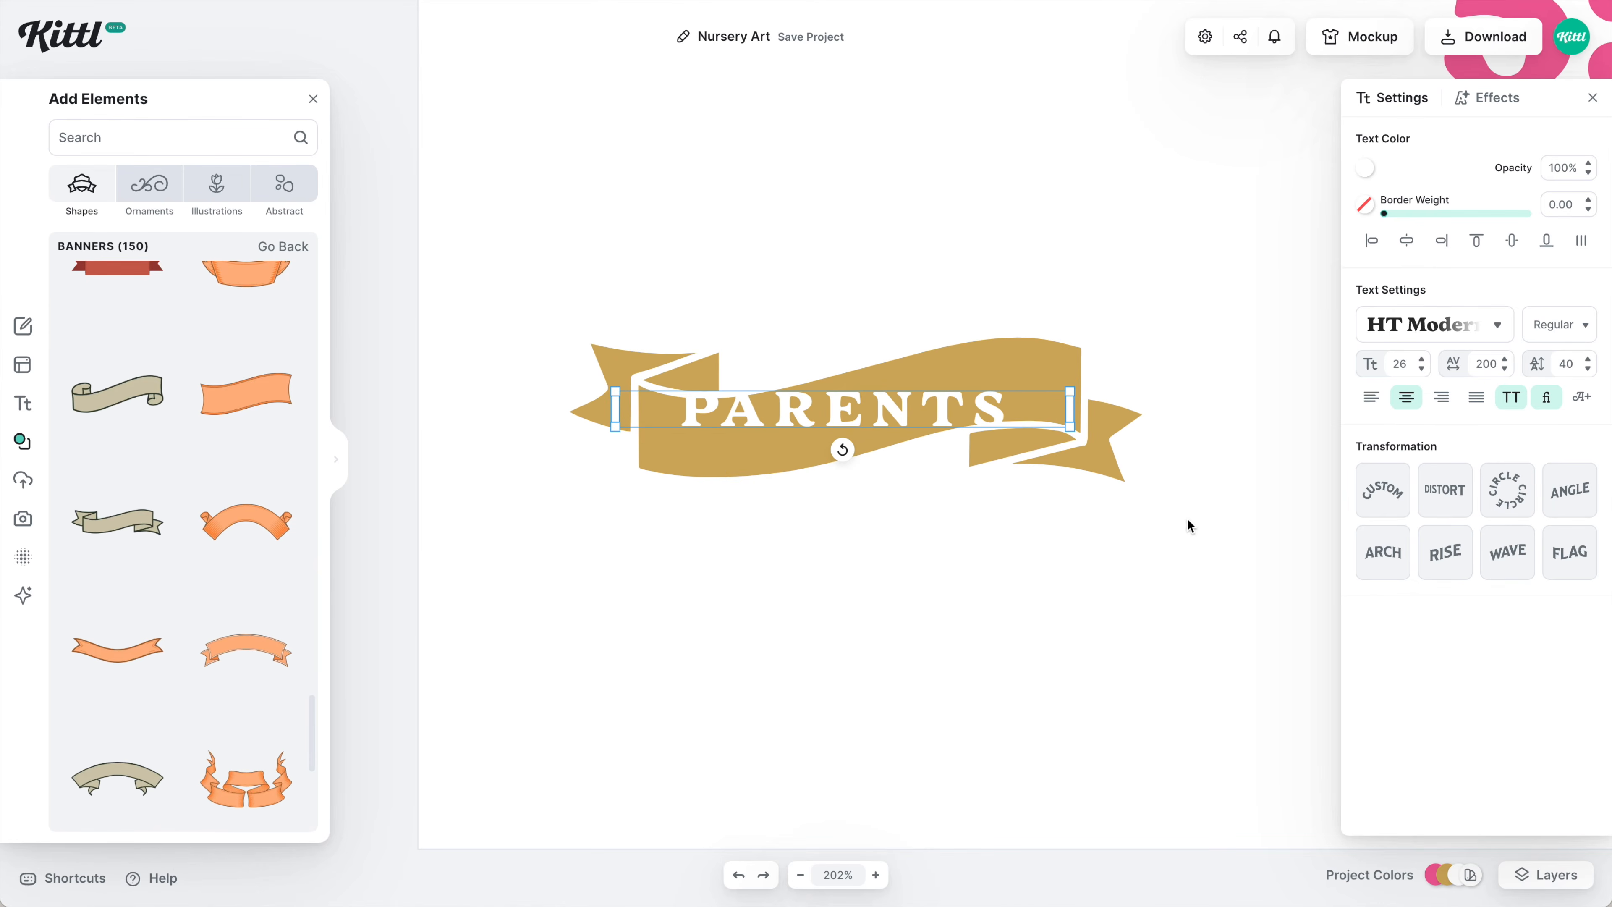
# Bend the white PARENTS lettering with Custom transformation to follow the ribbon's wave.
pyautogui.click(1389, 510)
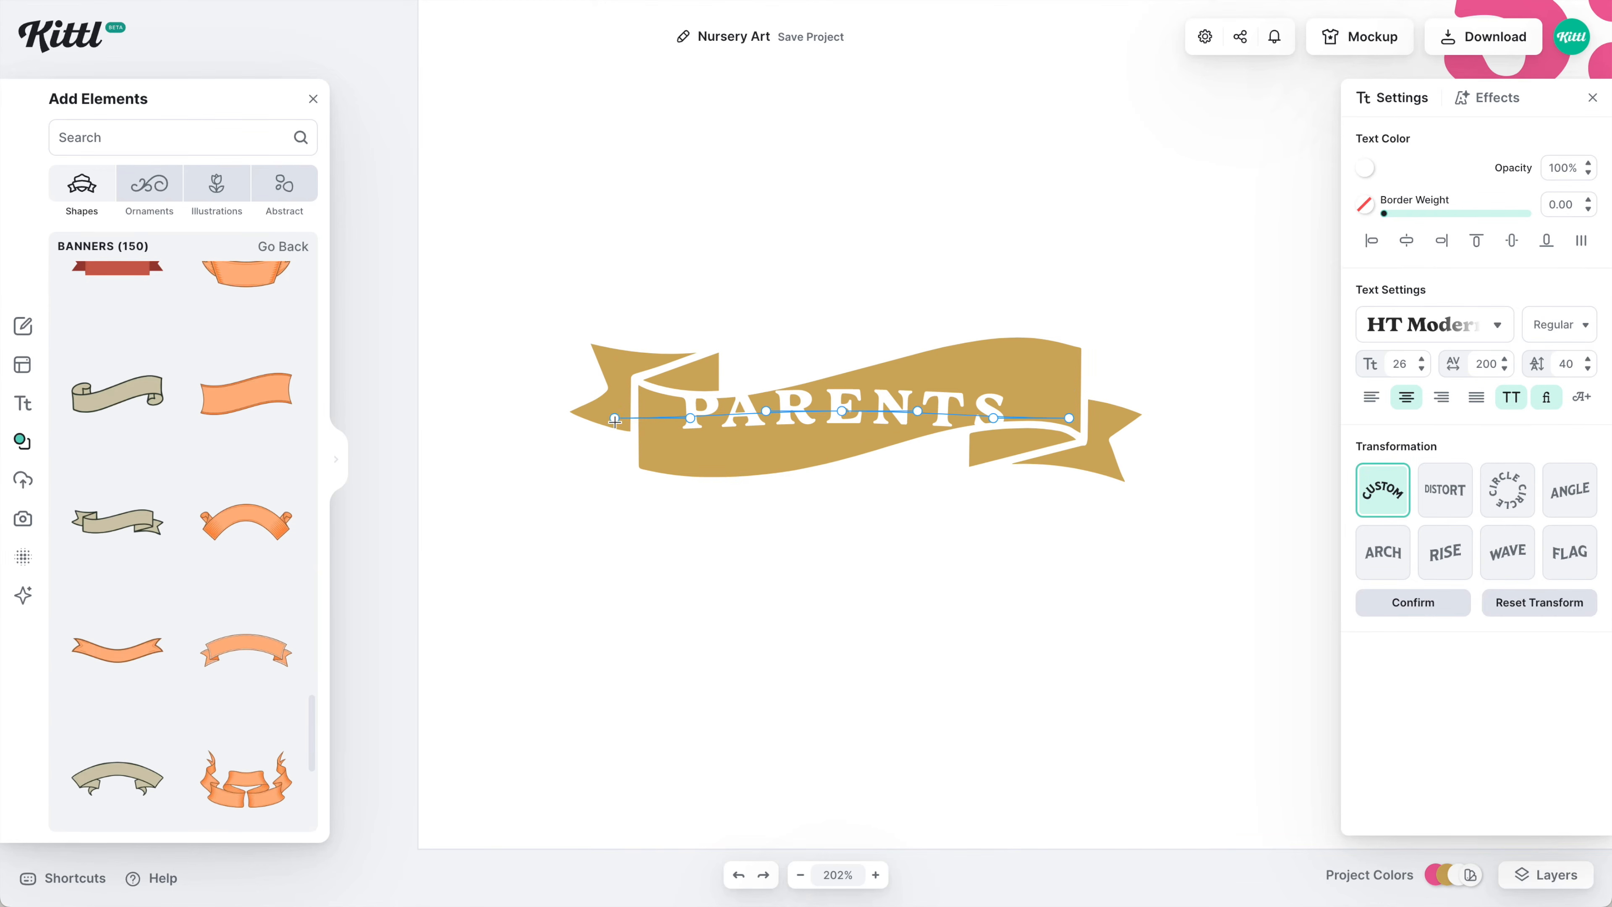
pyautogui.moveTo(614, 419); pyautogui.dragTo(637, 441)
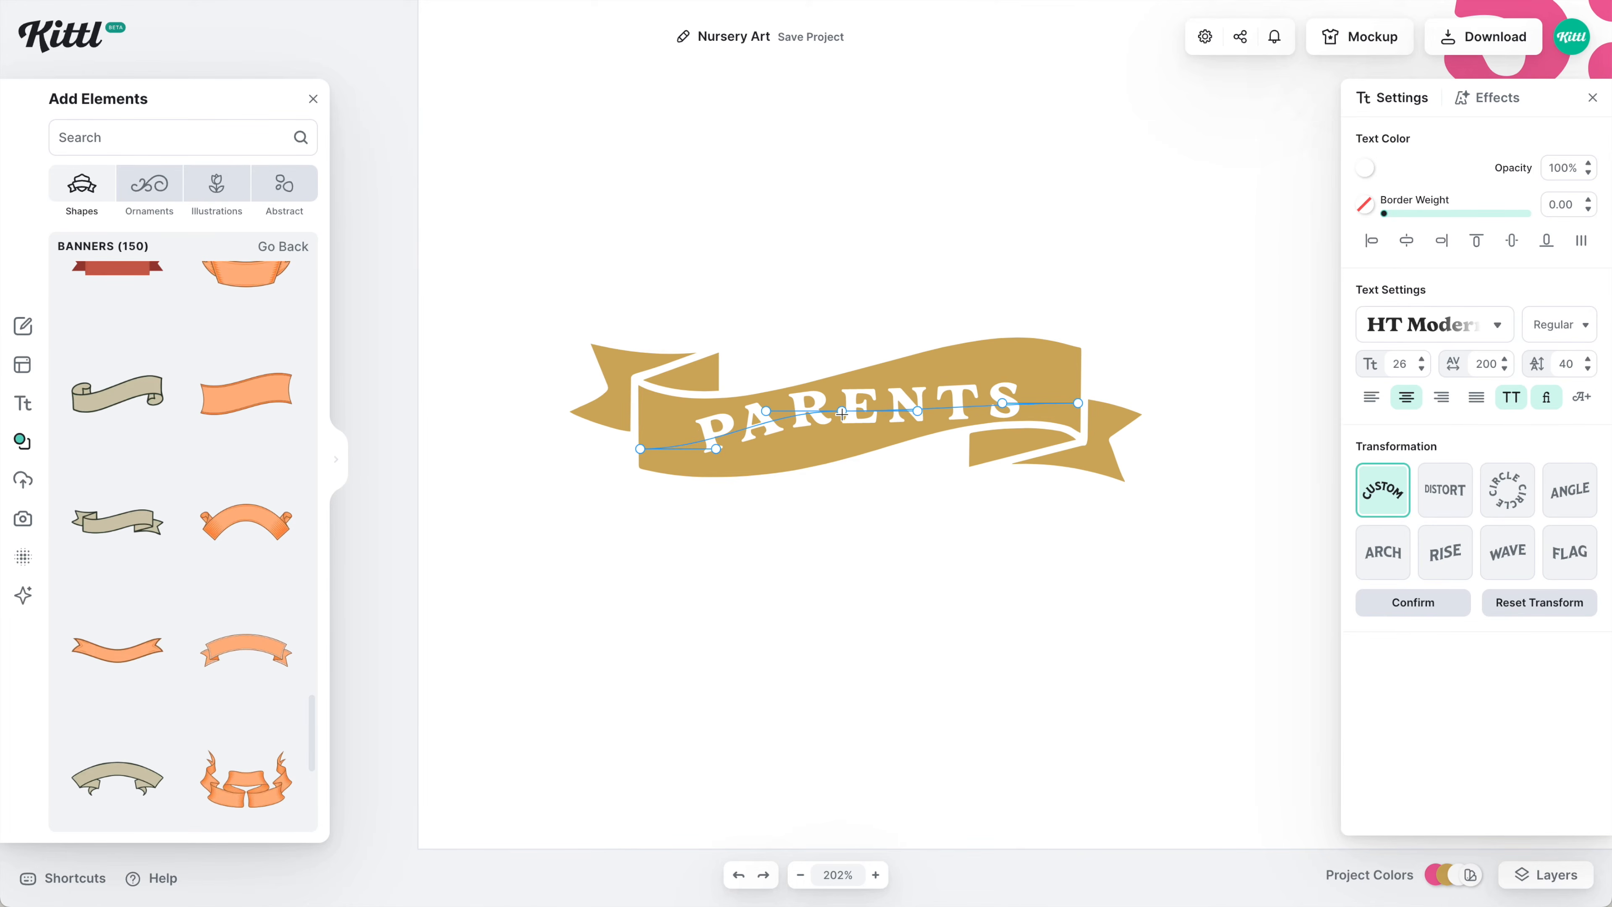
pyautogui.moveTo(842, 413); pyautogui.dragTo(930, 409)
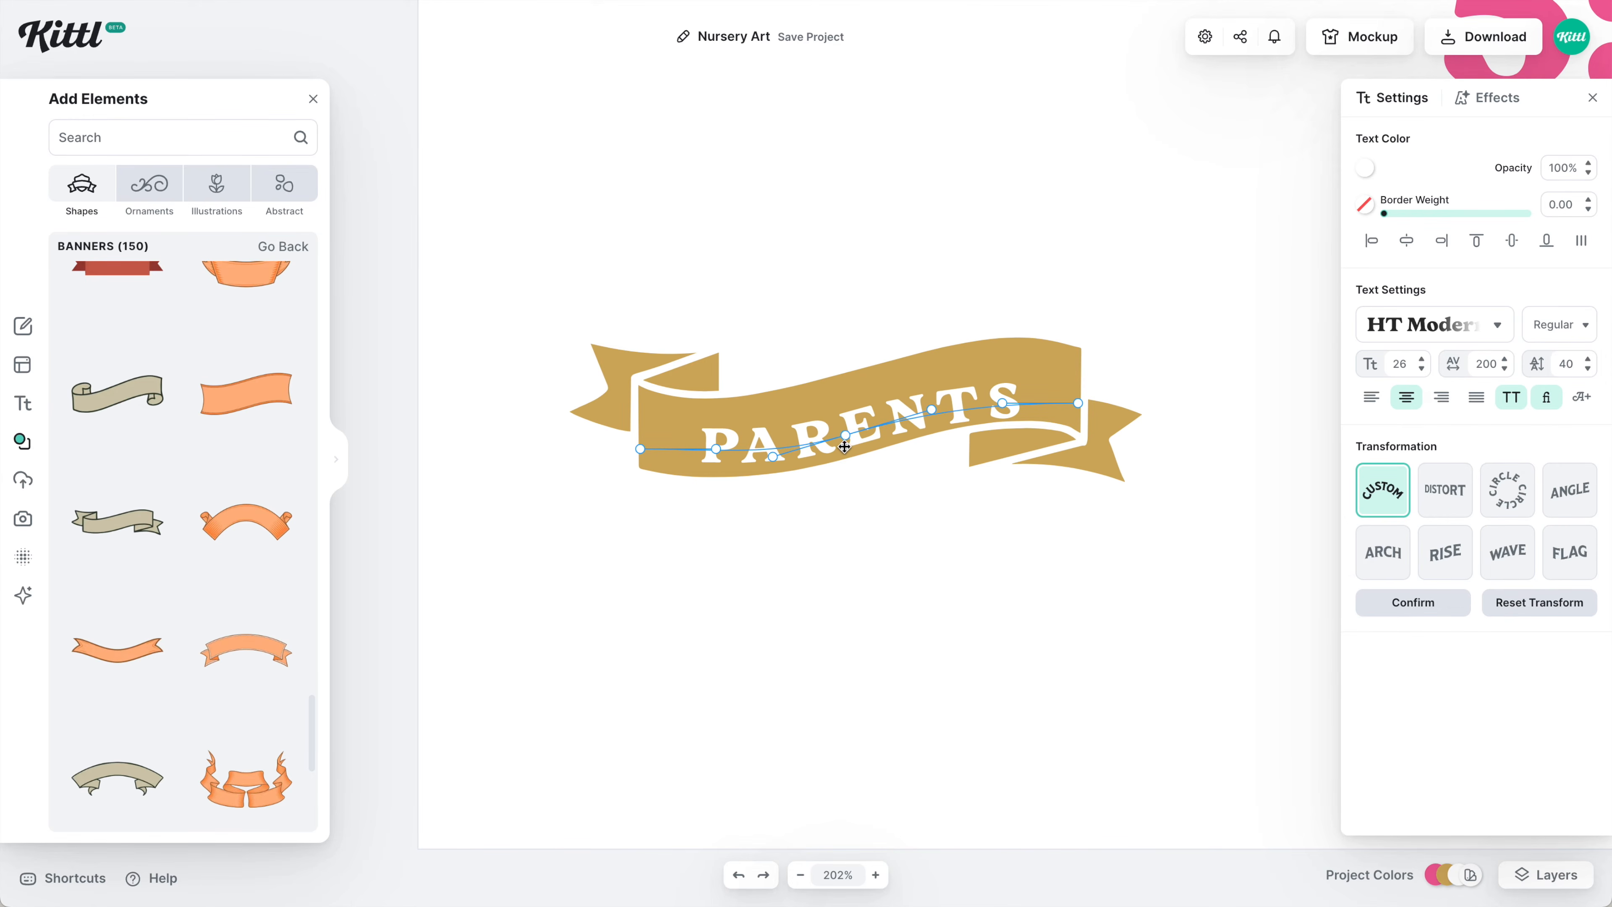
pyautogui.moveTo(859, 424); pyautogui.dragTo(855, 414)
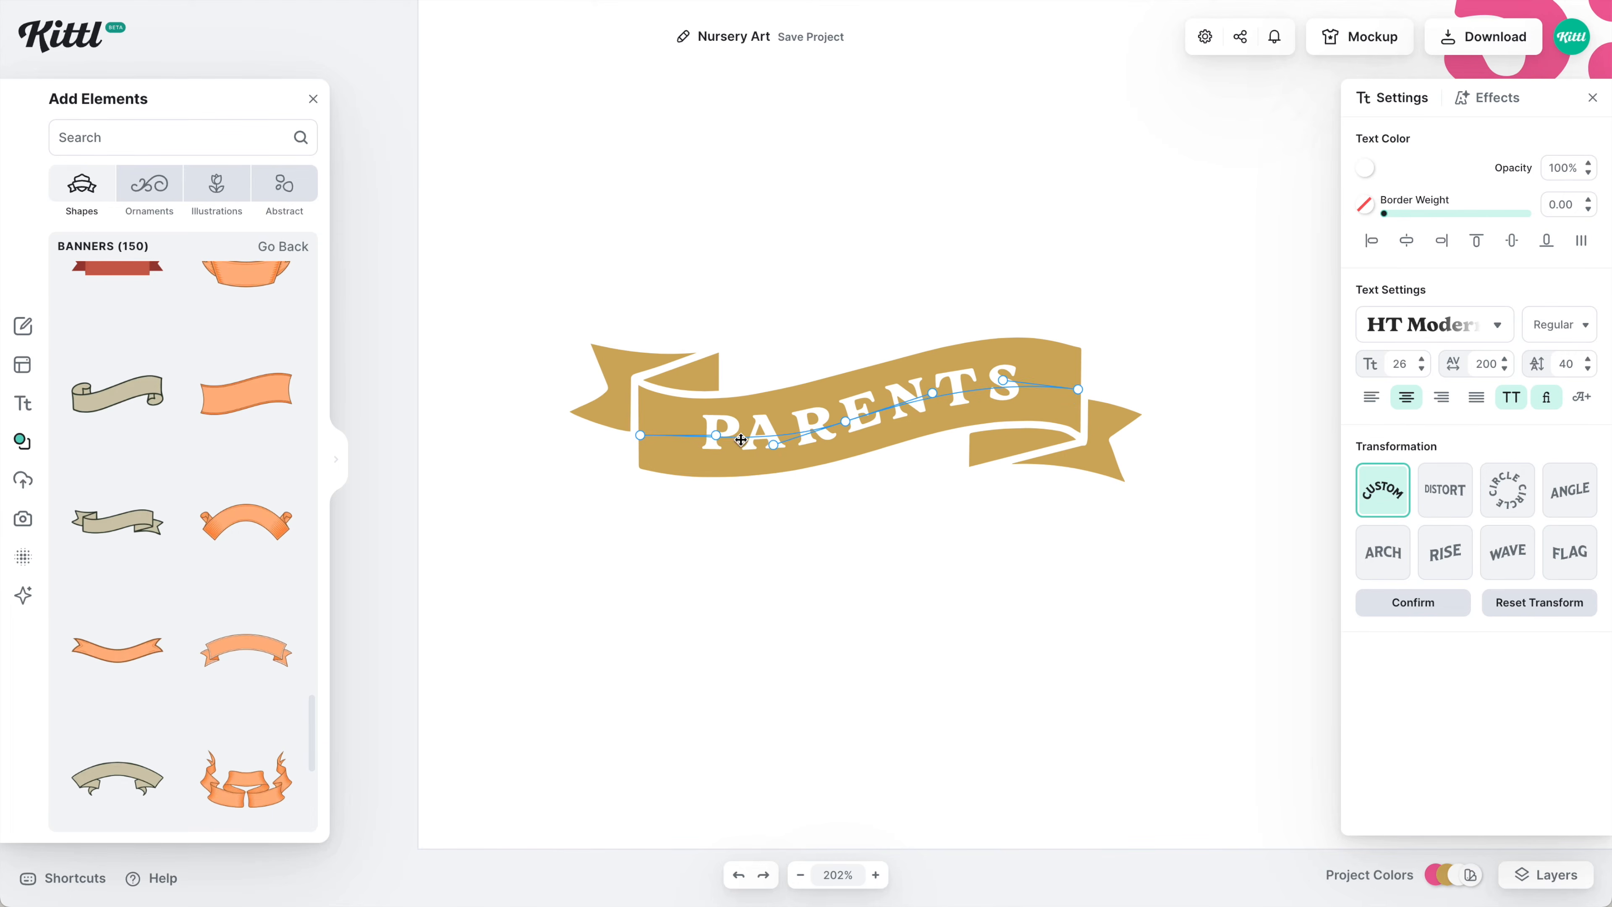
pyautogui.click(742, 559)
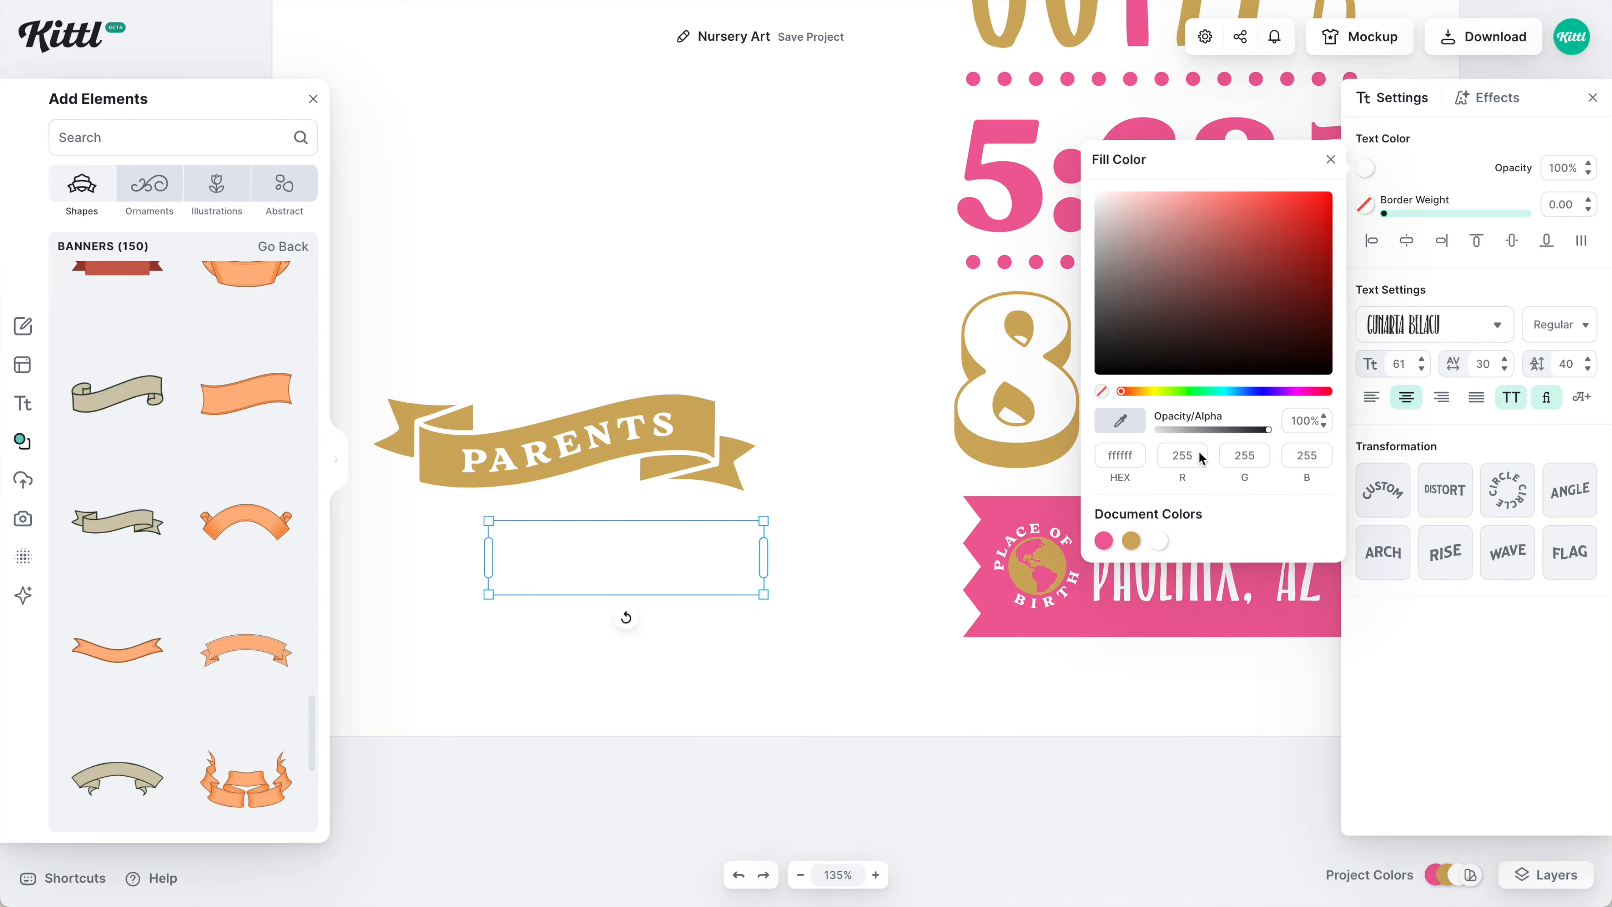
# Add the JOAN and ANTONIO name texts under the PARENTS ribbon.
pyautogui.write('JOAN')
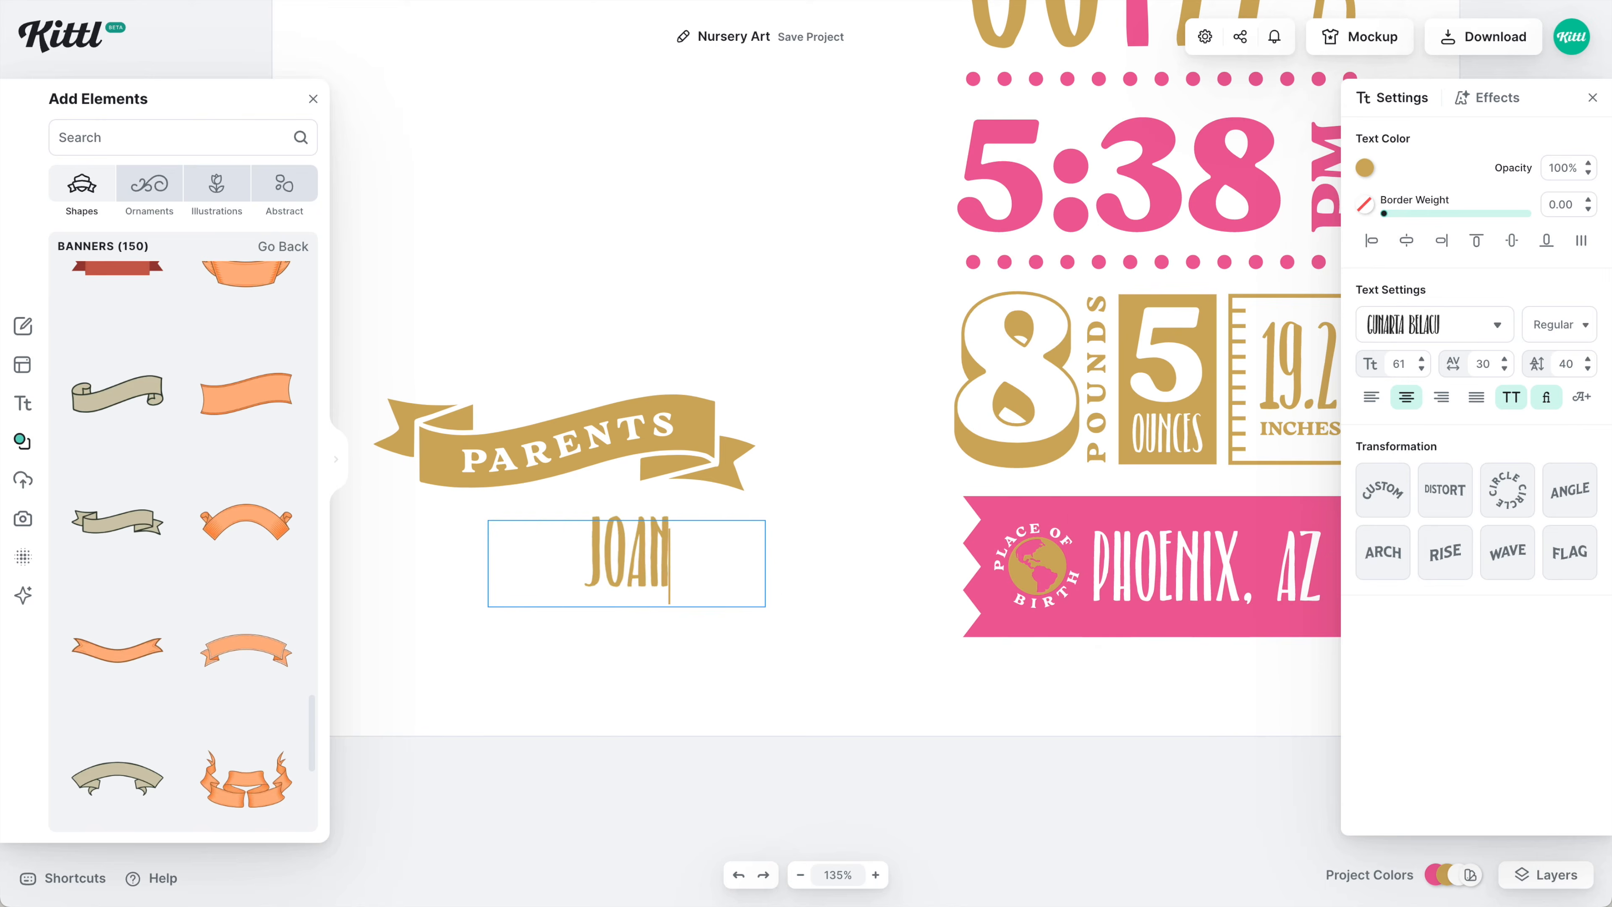
pyautogui.press('Escape')
pyautogui.moveTo(770, 489); pyautogui.dragTo(867, 489)
pyautogui.hotkey('ctrl', 'd')
pyautogui.doubleClick(867, 486)
pyautogui.write('ANTONIO')
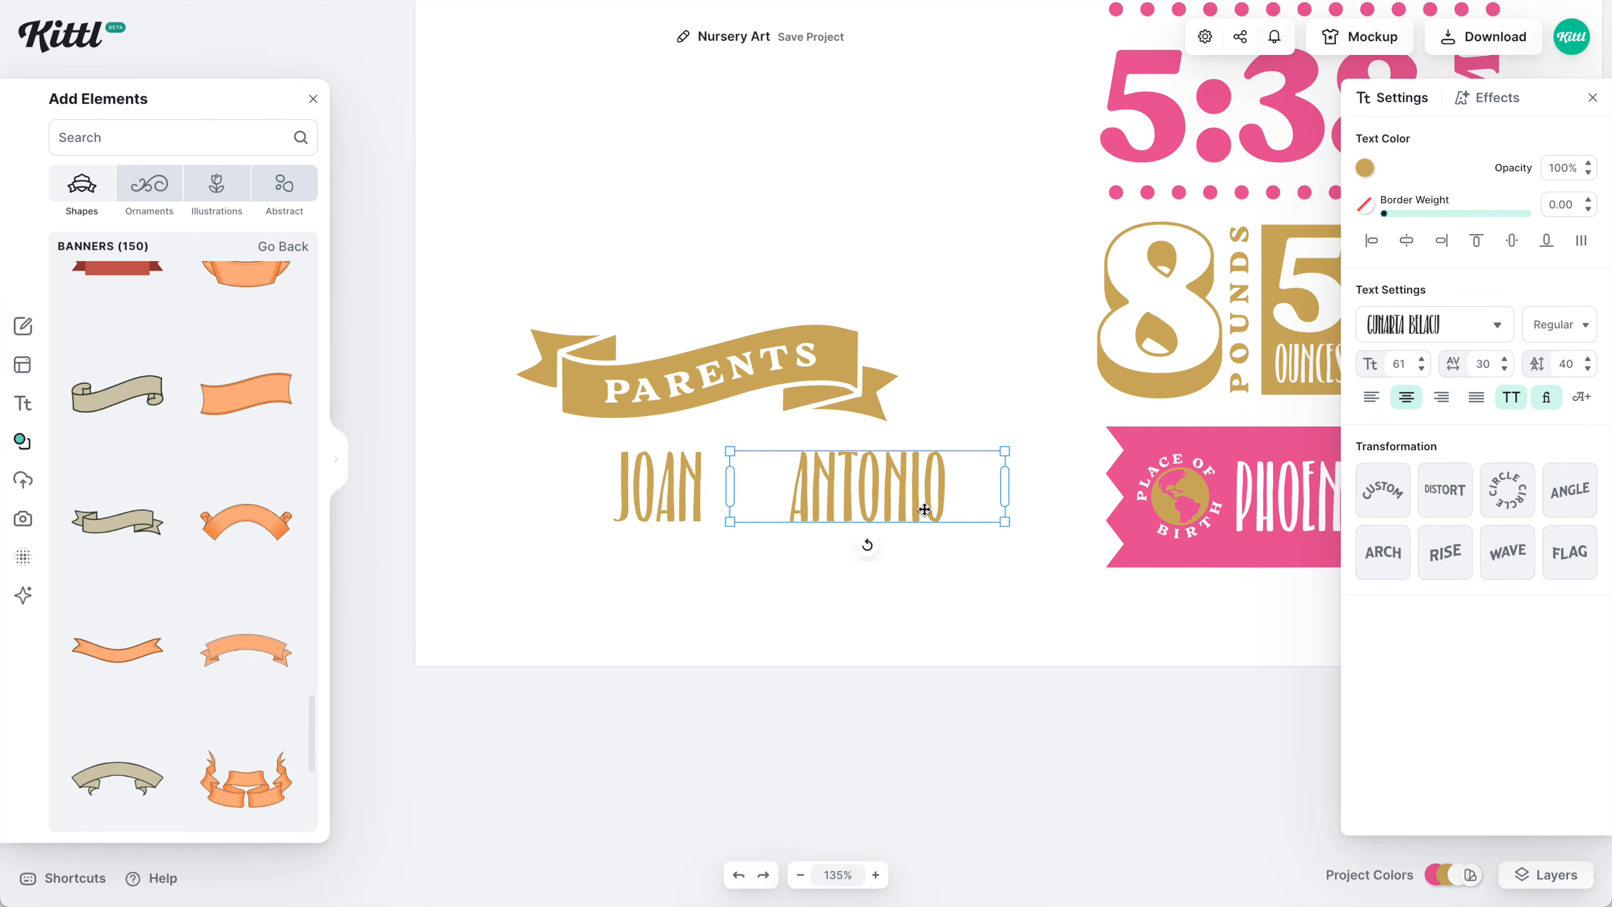
# Place a pink & copied from the big 8 between JOAN and ANTONIO.
pyautogui.hotkey('ctrl', 'v')
pyautogui.doubleClick(990, 571)
pyautogui.write('&')
pyautogui.moveTo(967, 504); pyautogui.dragTo(853, 486)
pyautogui.click(746, 486)
pyautogui.click(1487, 97)
pyautogui.click(864, 474)
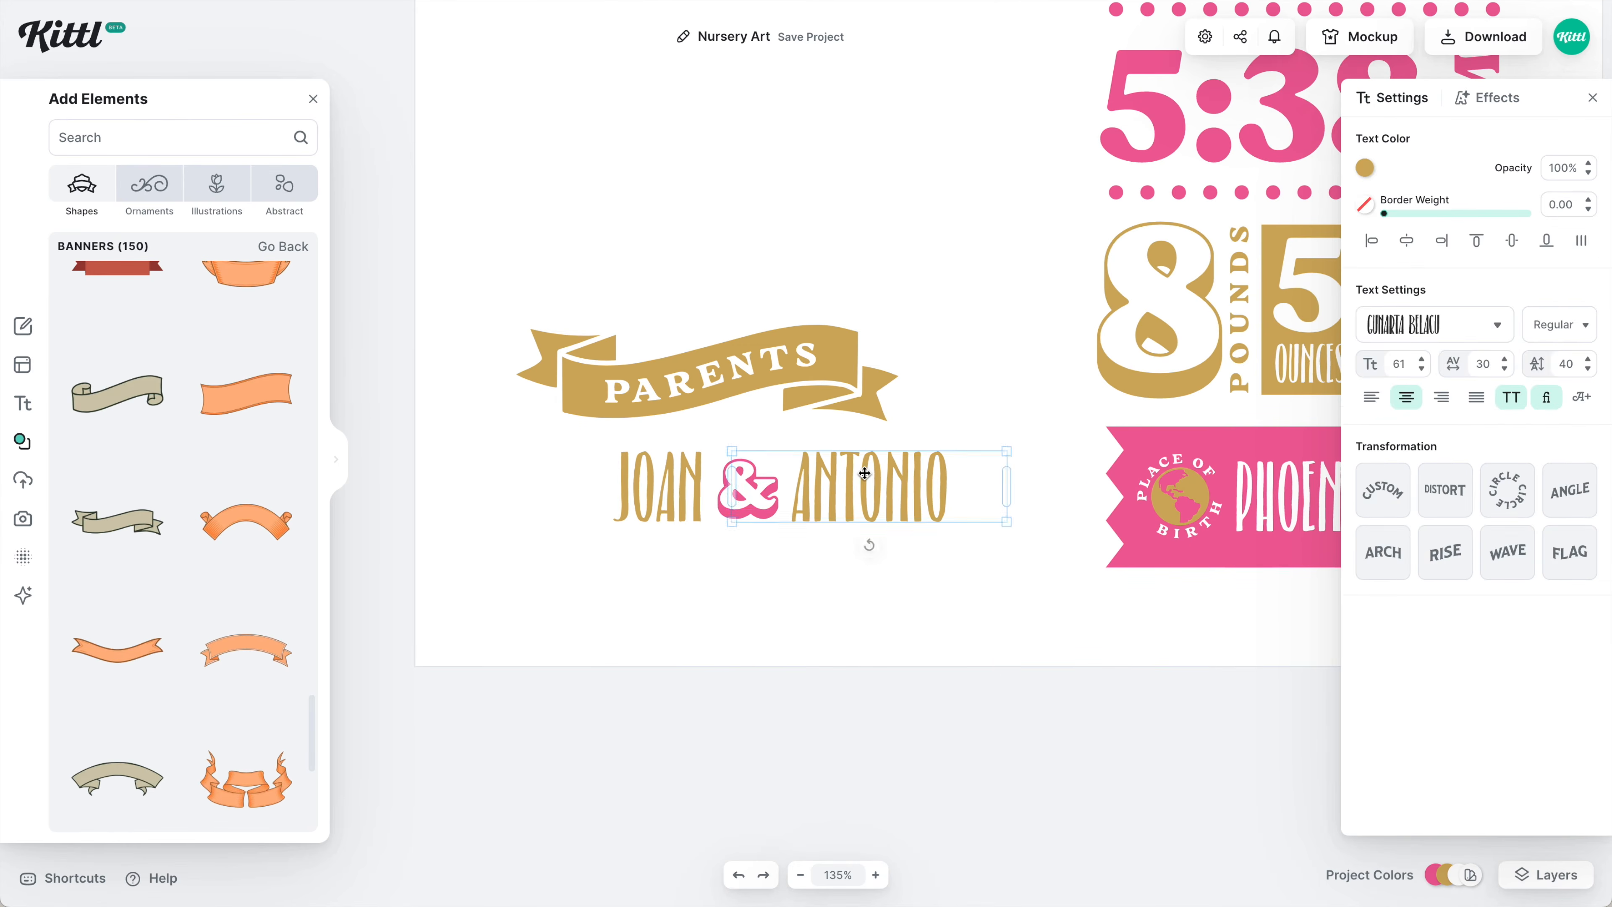
# Add a gold O in a circled monogram font.
pyautogui.press('t')
pyautogui.click(1435, 325)
pyautogui.write('monogram')
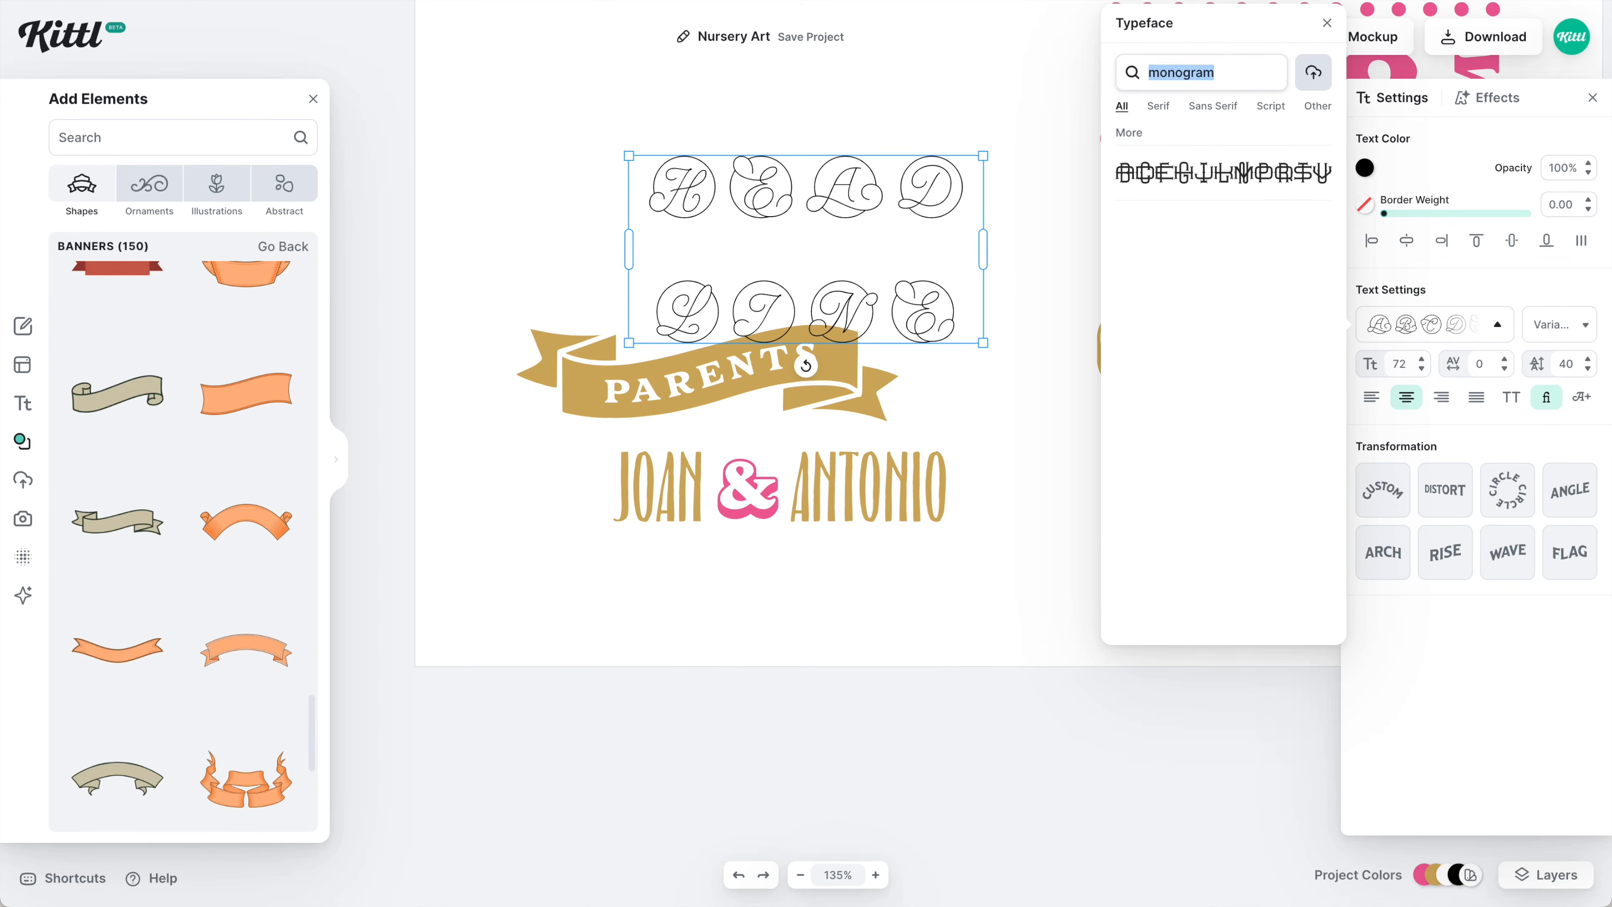
pyautogui.click(1223, 171)
pyautogui.click(1364, 167)
pyautogui.click(1130, 540)
pyautogui.doubleClick(839, 198)
pyautogui.write('O')
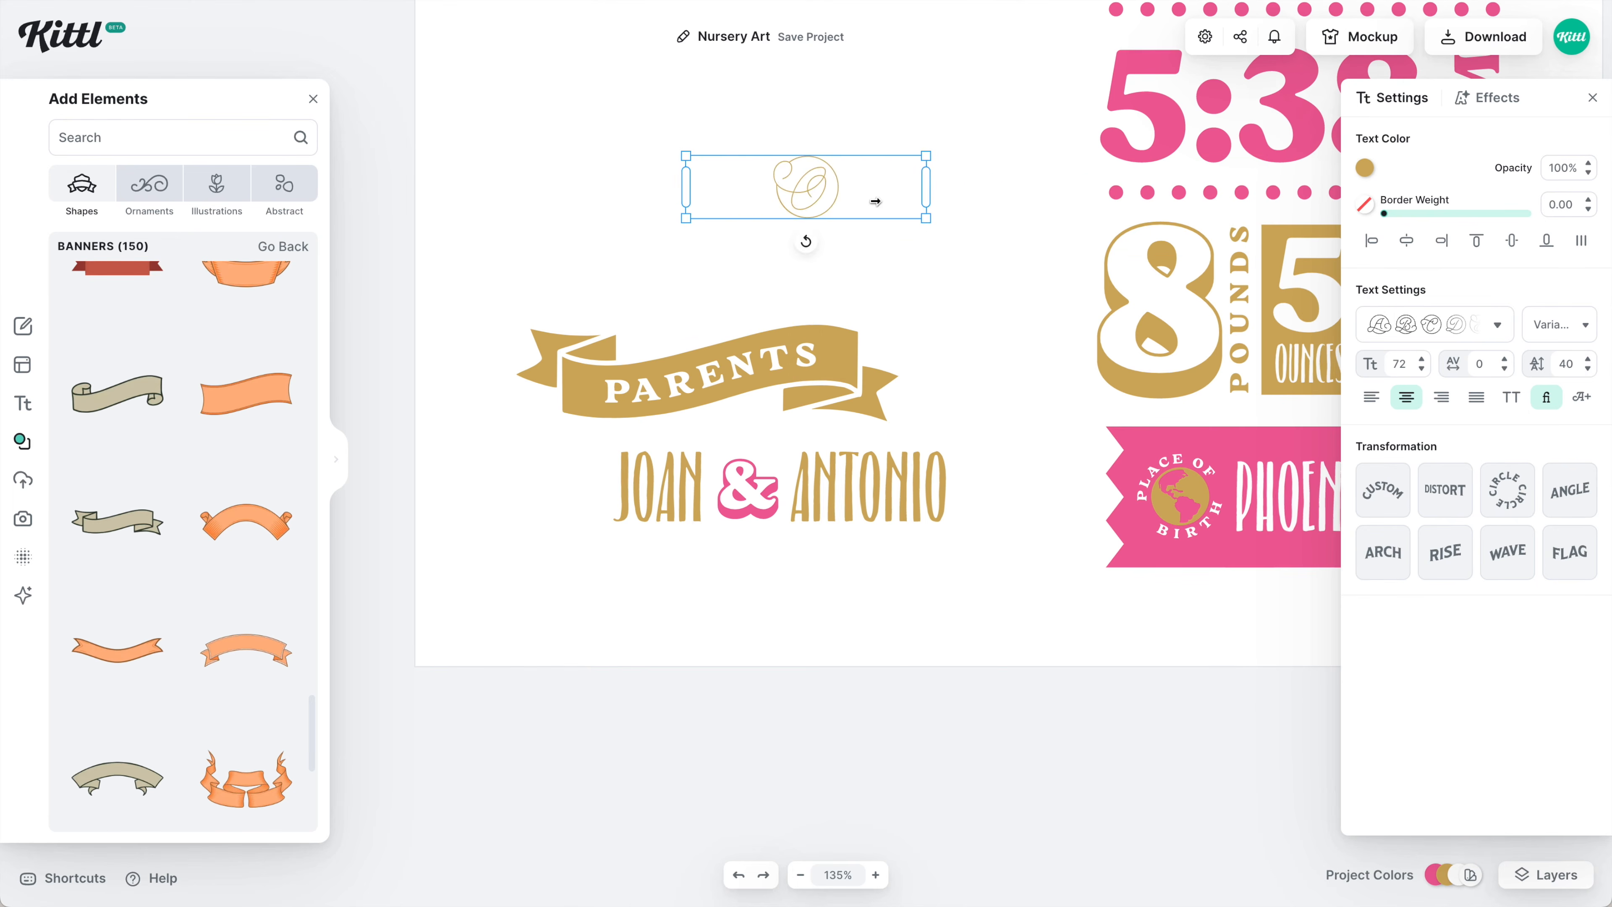
# Enlarge the monogram, set 10% opacity, send it to back behind the parents section.
pyautogui.click(1560, 325)
pyautogui.moveTo(1358, 349); pyautogui.dragTo(1440, 350)
pyautogui.click(1563, 167)
pyautogui.write('10')
pyautogui.rightClick(914, 216)
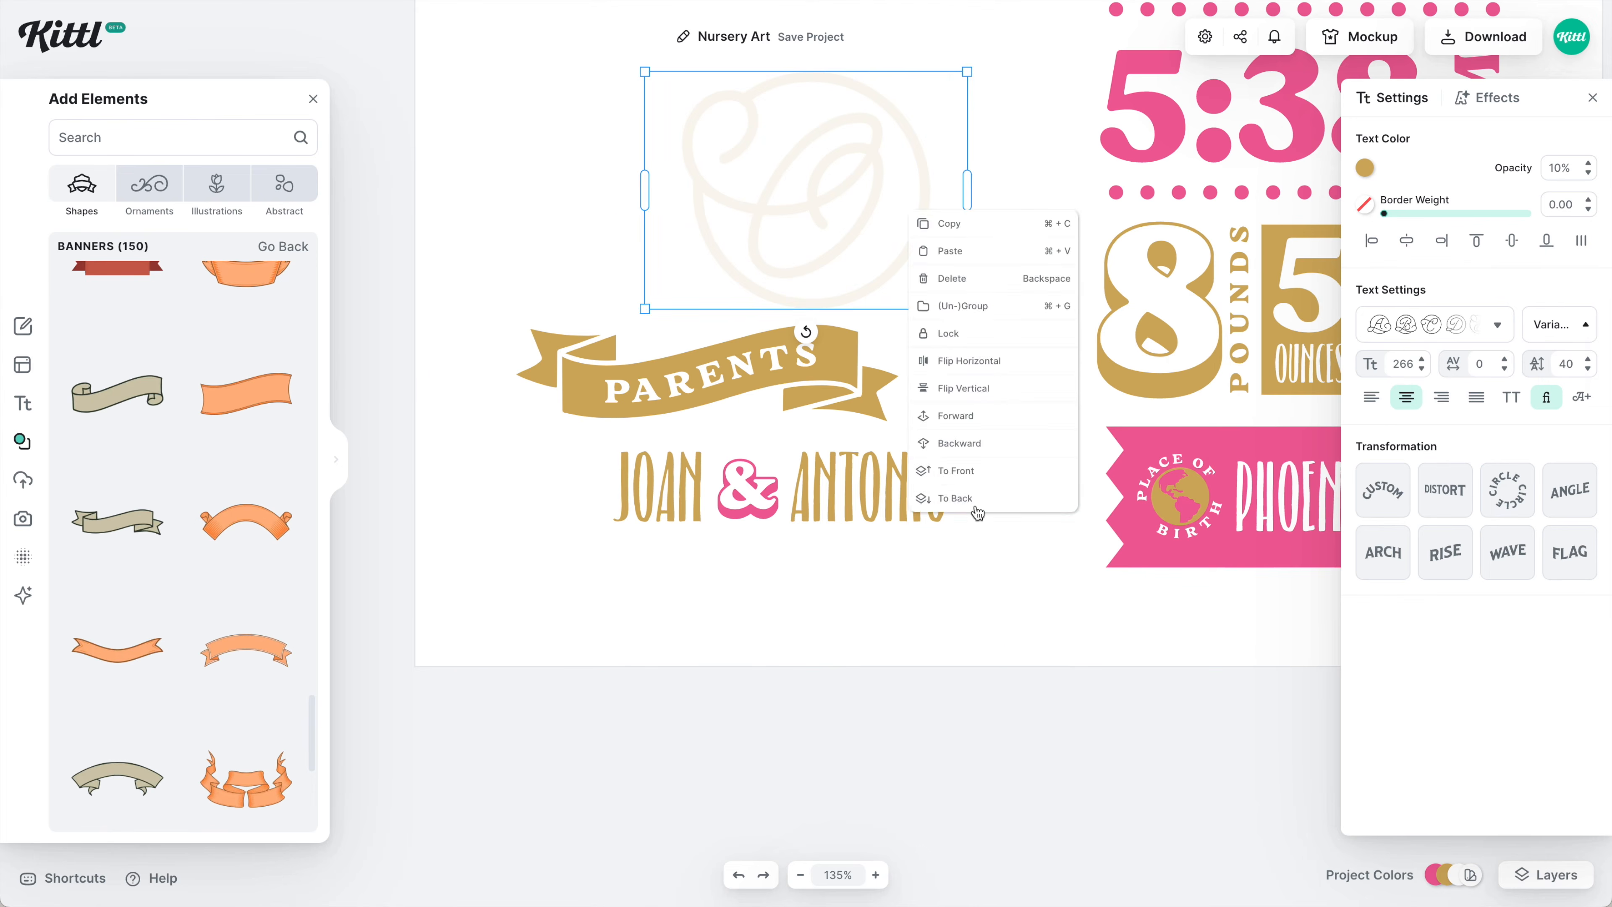
pyautogui.click(978, 512)
pyautogui.moveTo(806, 190); pyautogui.dragTo(593, 522)
pyautogui.moveTo(756, 648); pyautogui.dragTo(946, 684)
# Nudge the PARENTS banner down slightly and fit the whole poster in view.
pyautogui.click(814, 395)
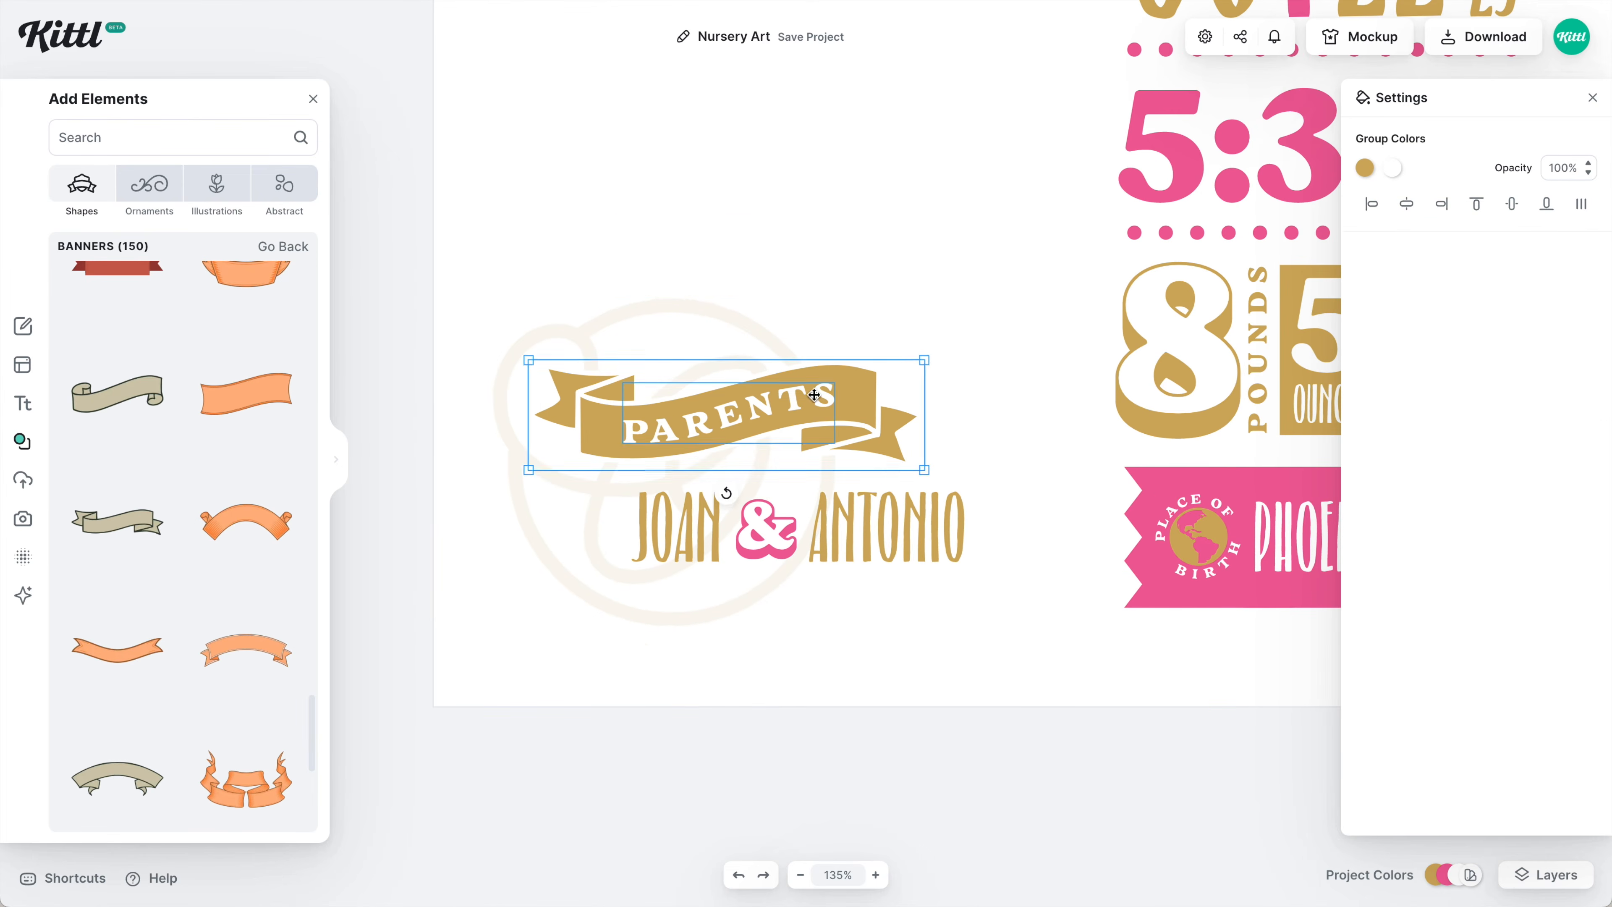
pyautogui.moveTo(814, 395); pyautogui.dragTo(815, 415)
pyautogui.click(981, 265)
pyautogui.hotkey('shift', '1')
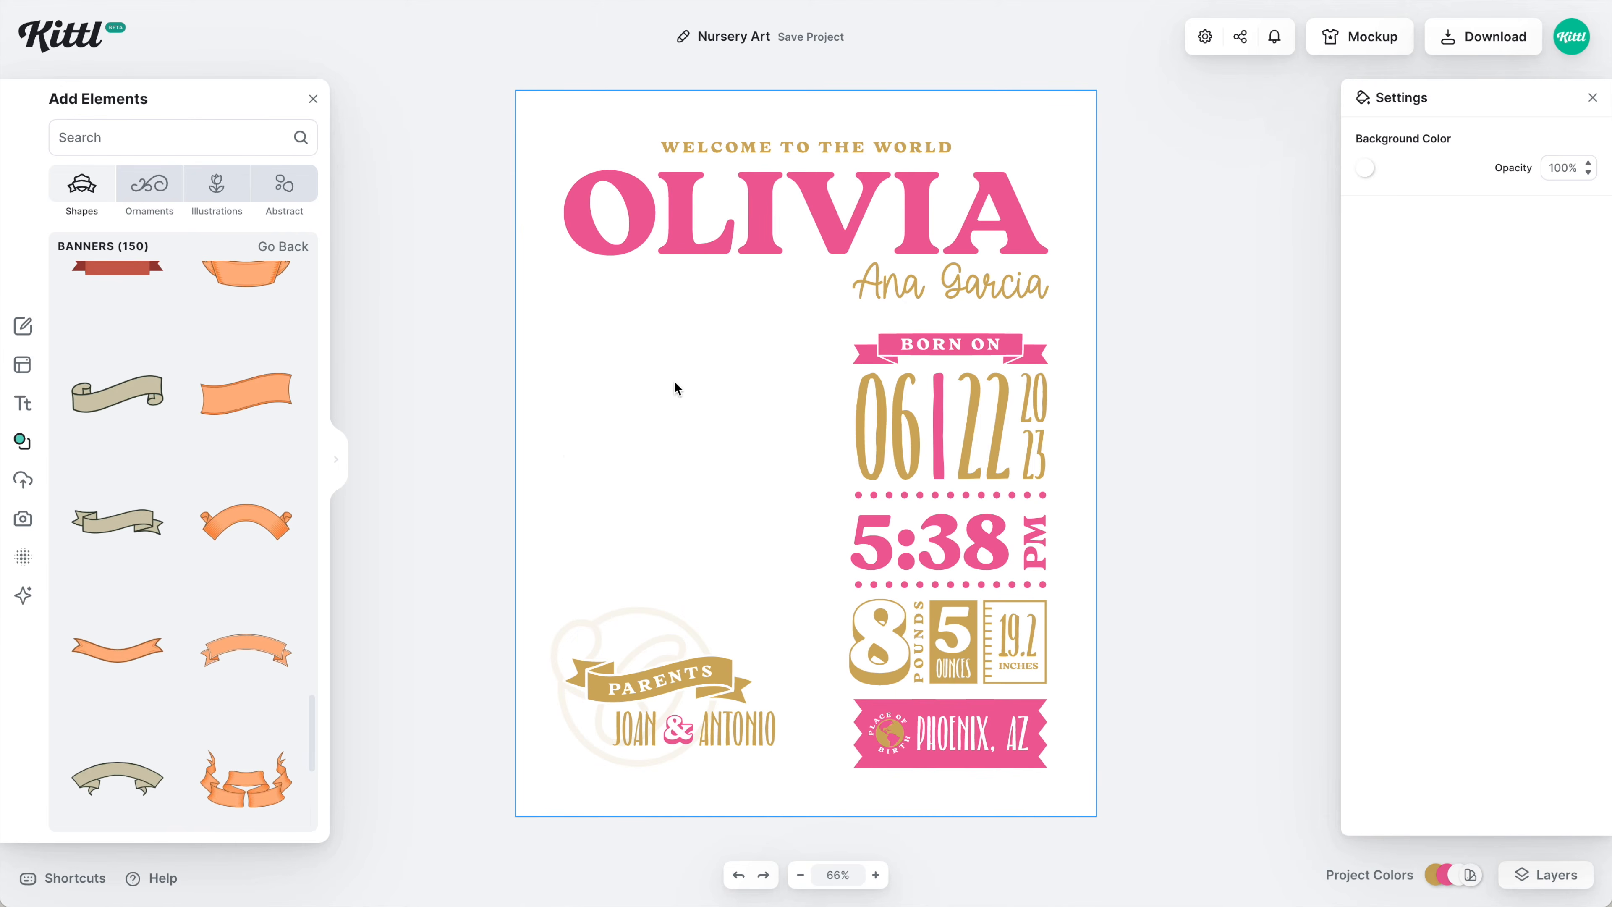
# Search elements for 'nursery art', try the rocket illustration, then delete it.
pyautogui.click(172, 138)
pyautogui.write('nursery art')
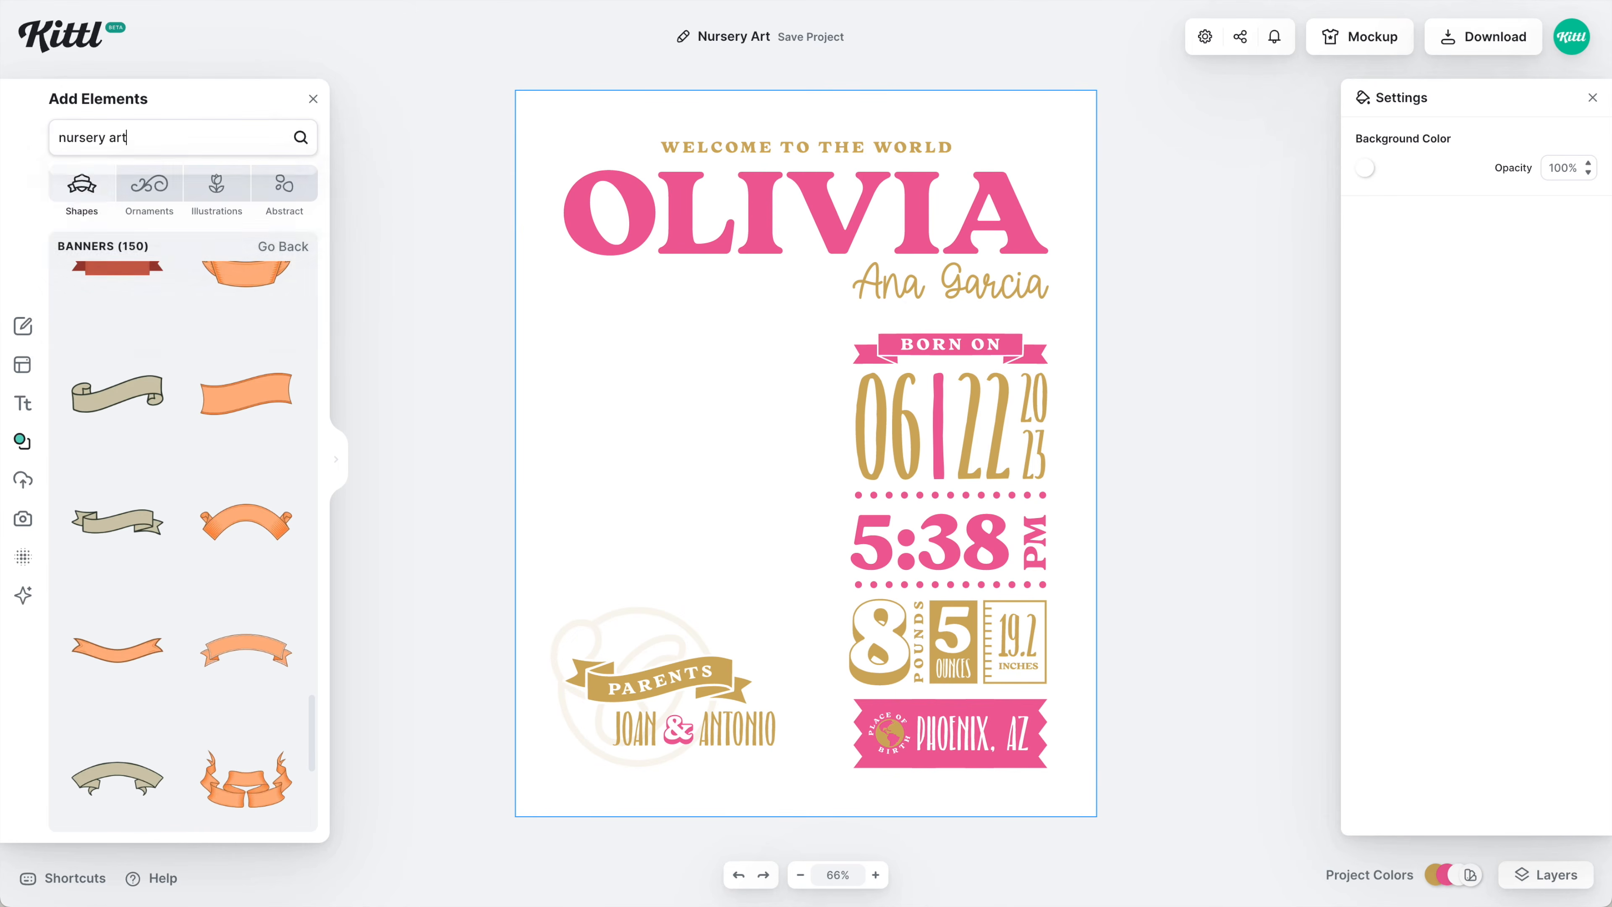
pyautogui.press('Return')
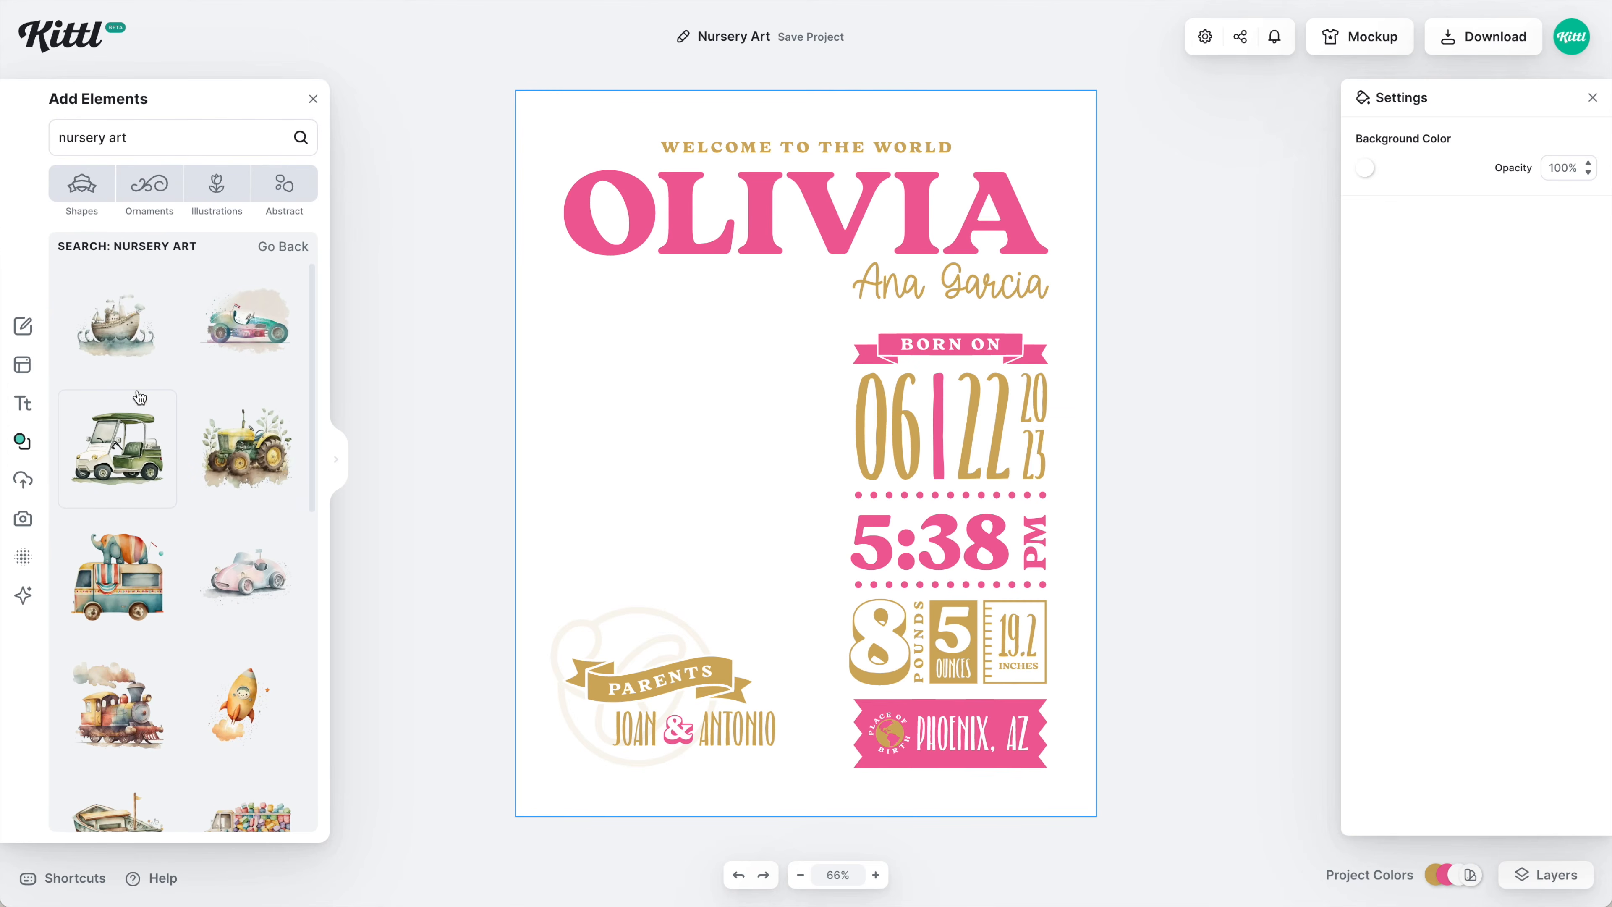
pyautogui.scroll(-3, 140, 397)
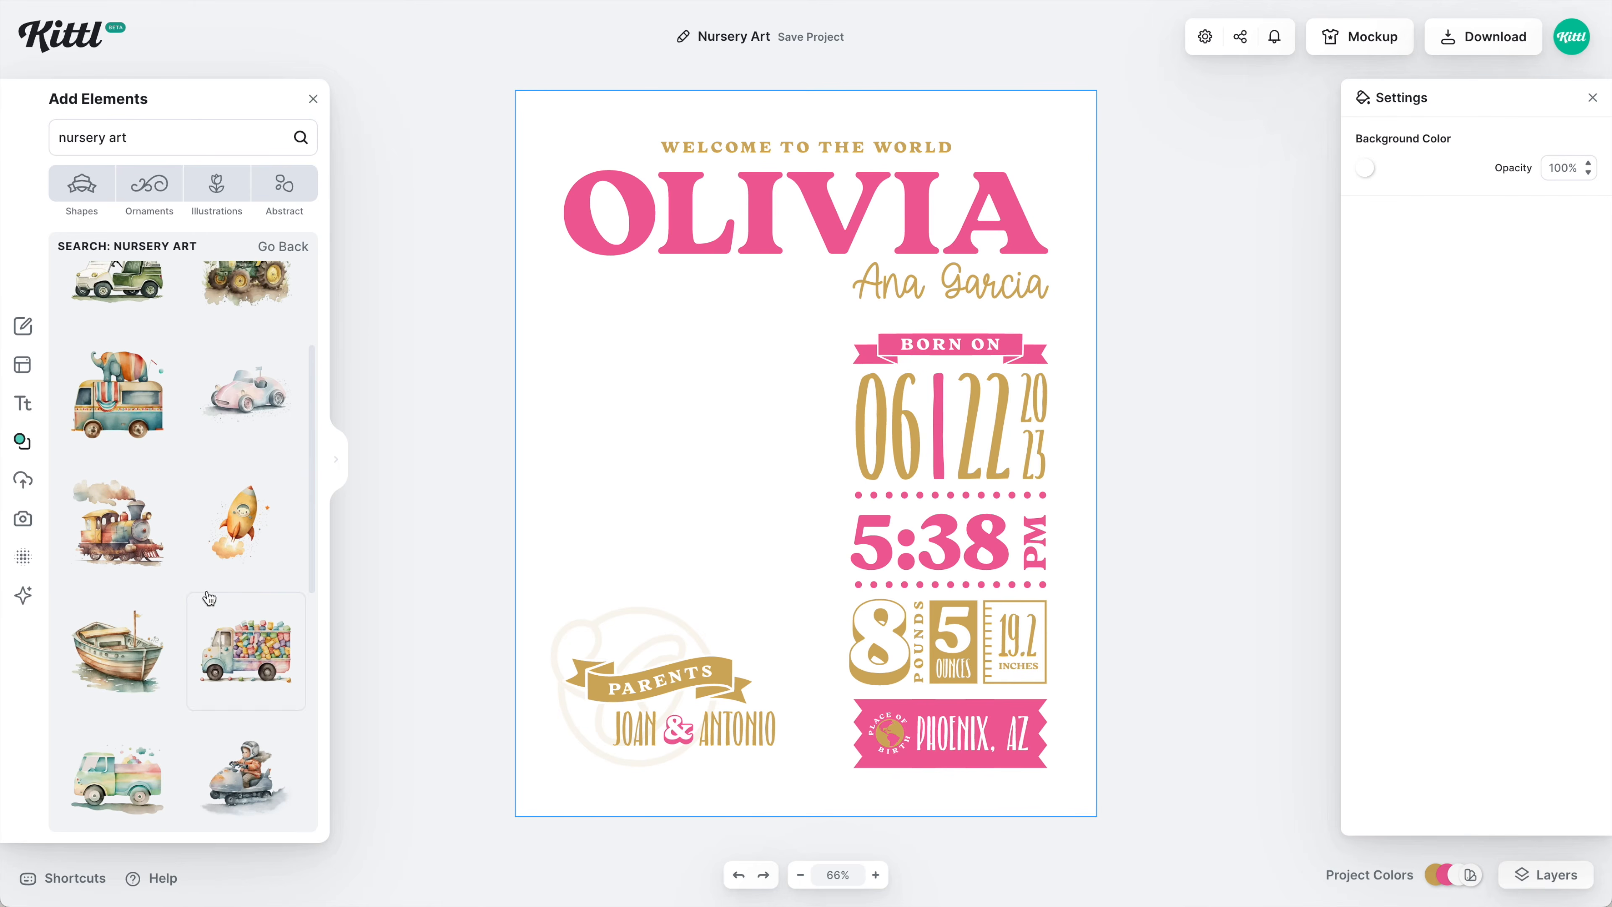
pyautogui.click(235, 546)
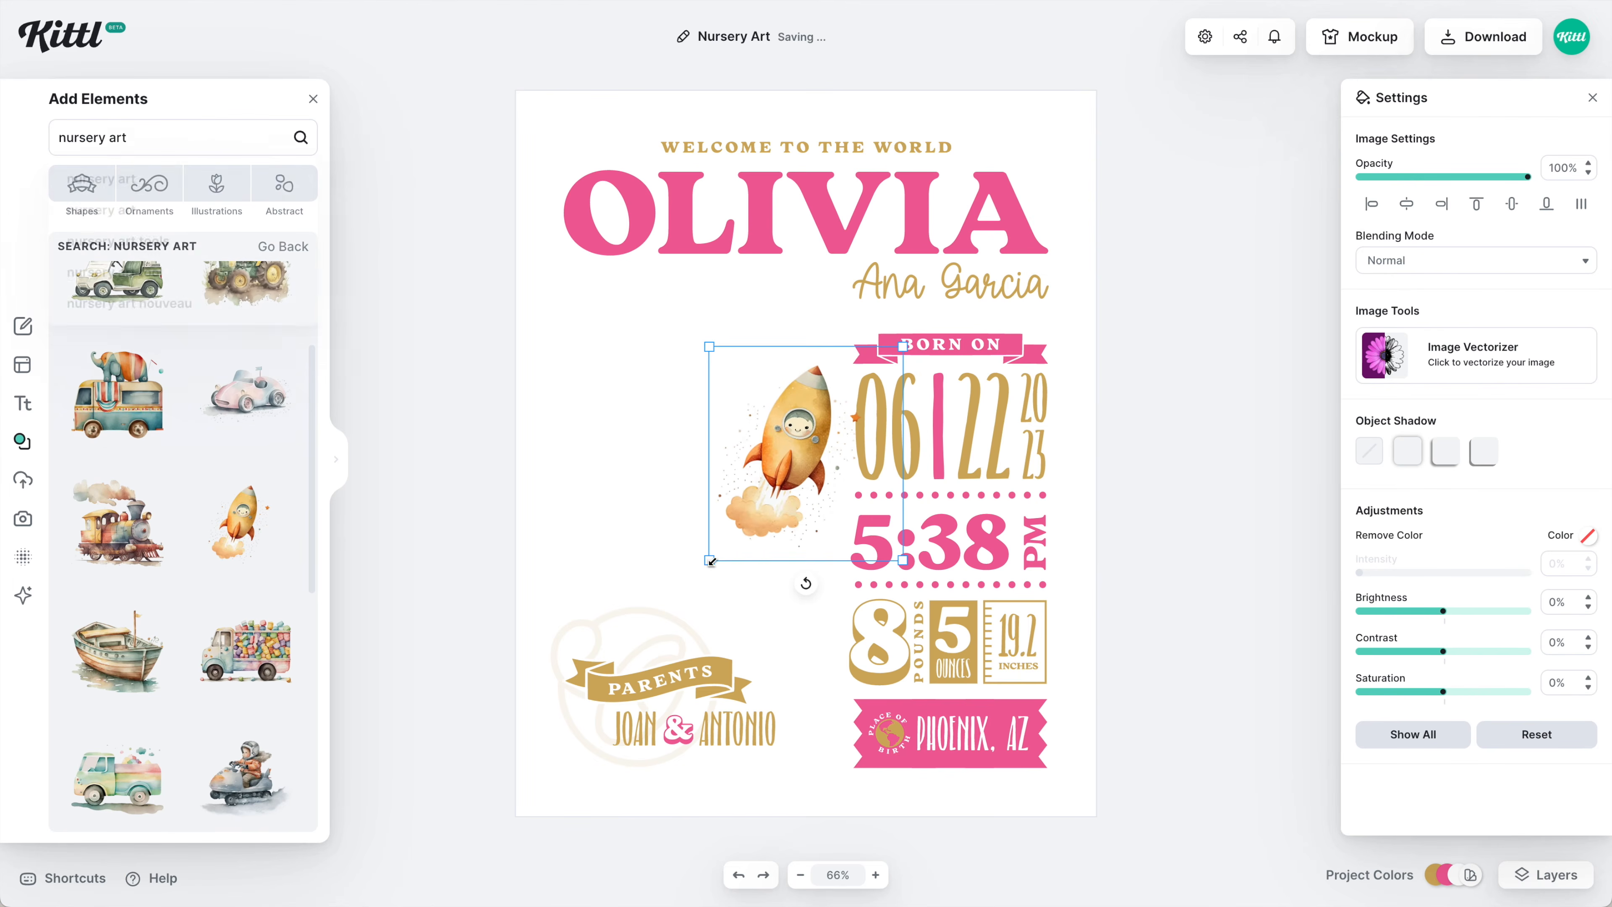
pyautogui.moveTo(709, 560); pyautogui.dragTo(646, 629)
pyautogui.moveTo(839, 389); pyautogui.dragTo(748, 368)
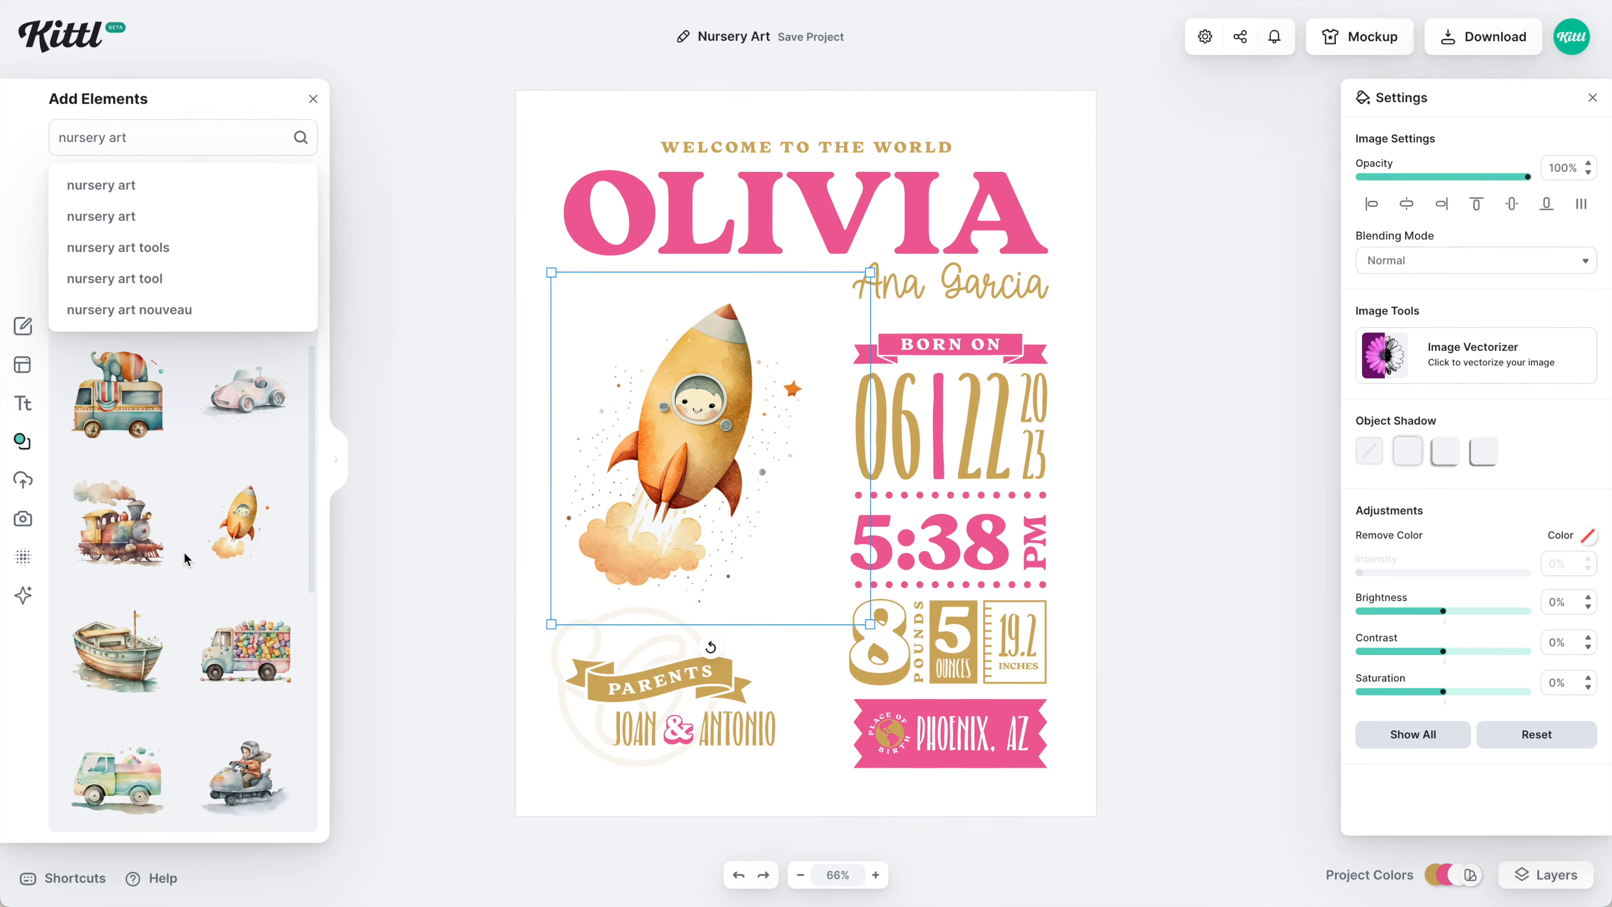
pyautogui.scroll(-6, 181, 547)
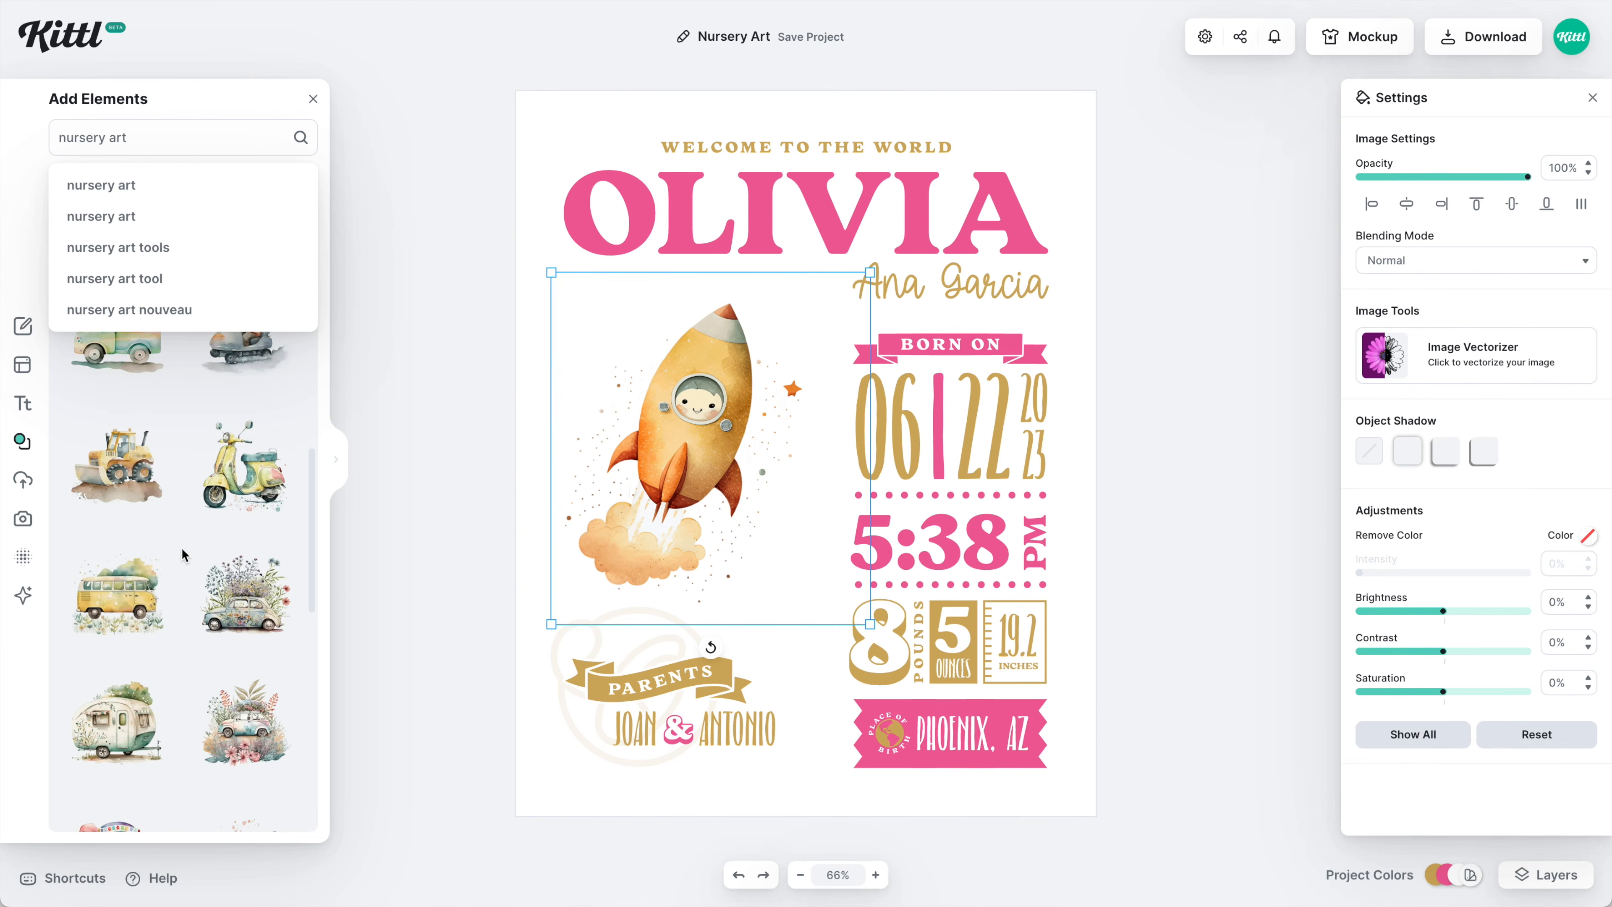
pyautogui.scroll(-3, 182, 550)
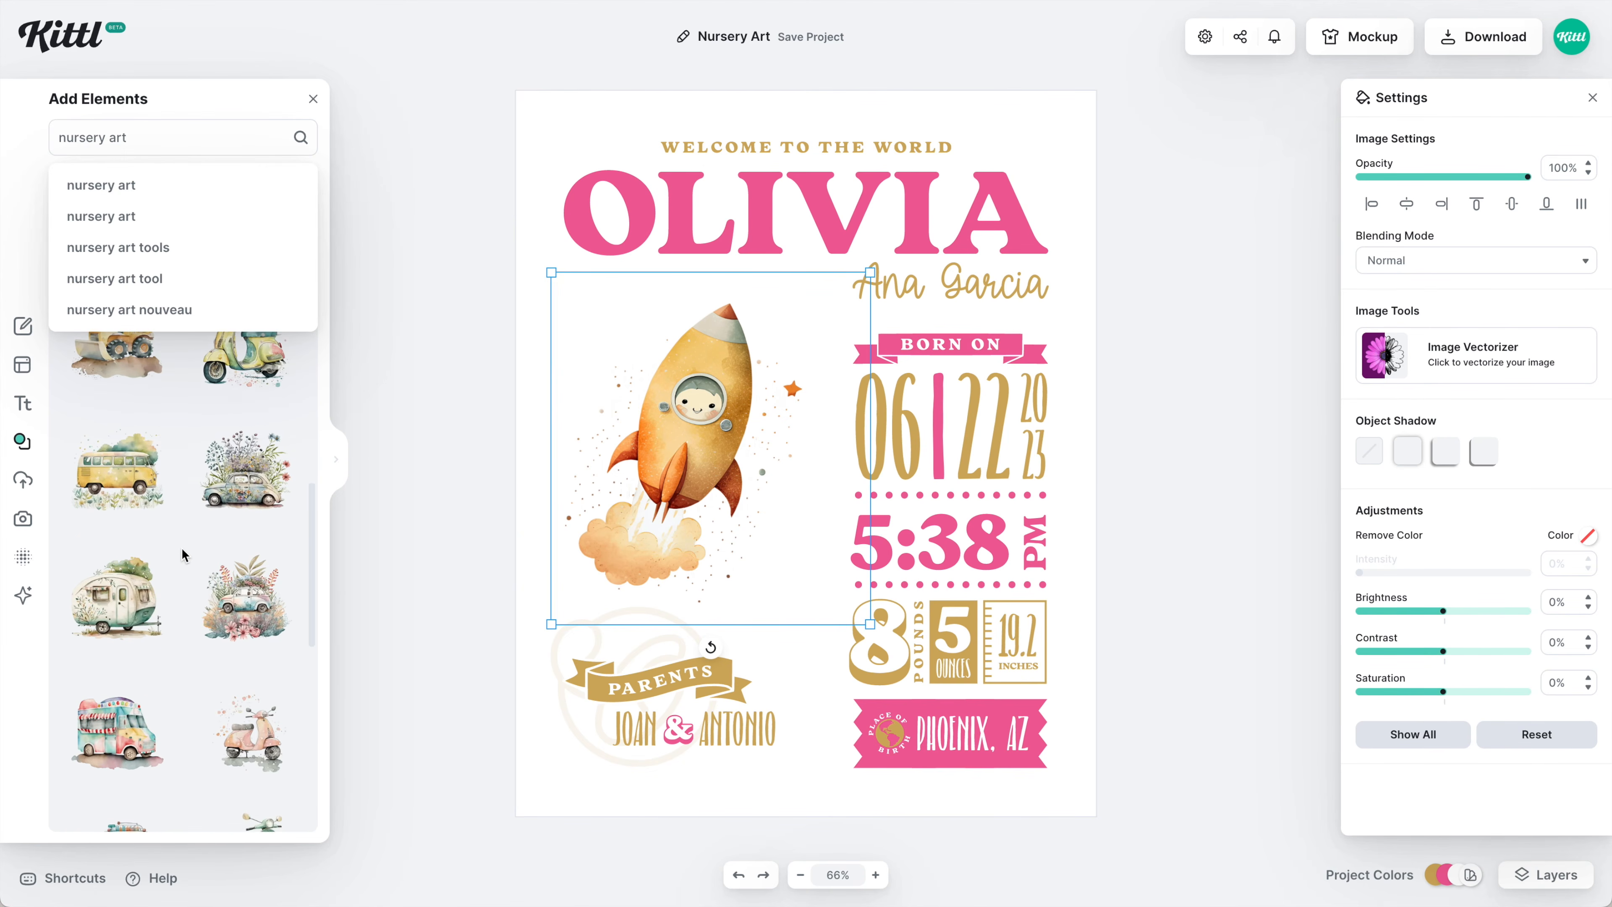
pyautogui.scroll(-1, 182, 550)
pyautogui.press('Delete')
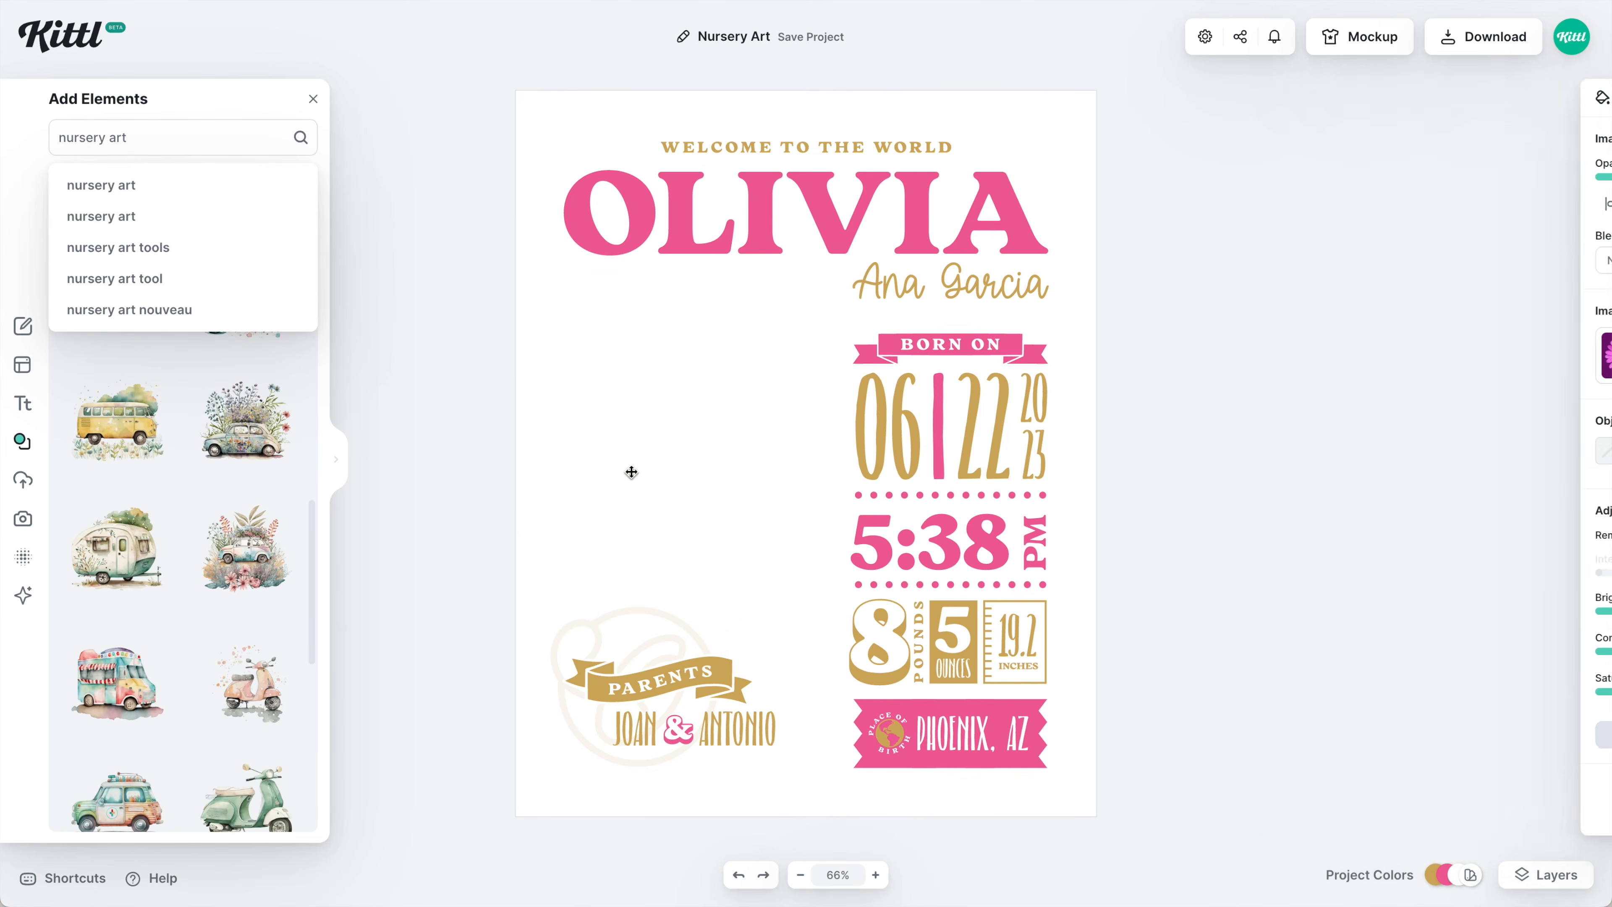
# Add the flower-covered car, enlarge it, and place it left of the stats.
pyautogui.click(242, 559)
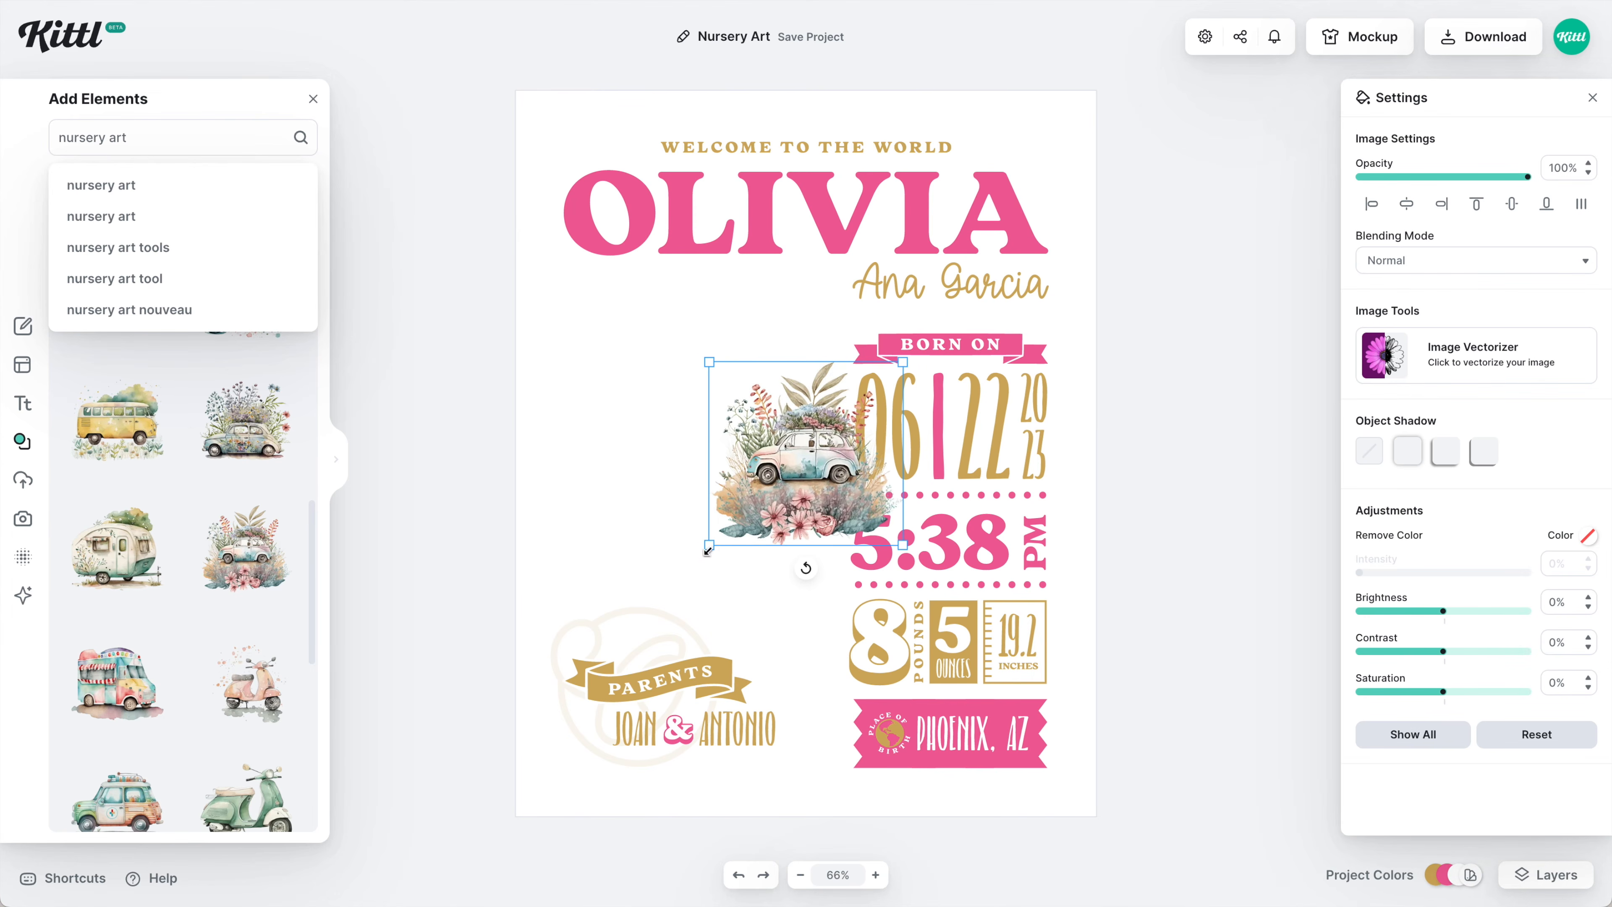
pyautogui.moveTo(708, 550); pyautogui.dragTo(637, 612)
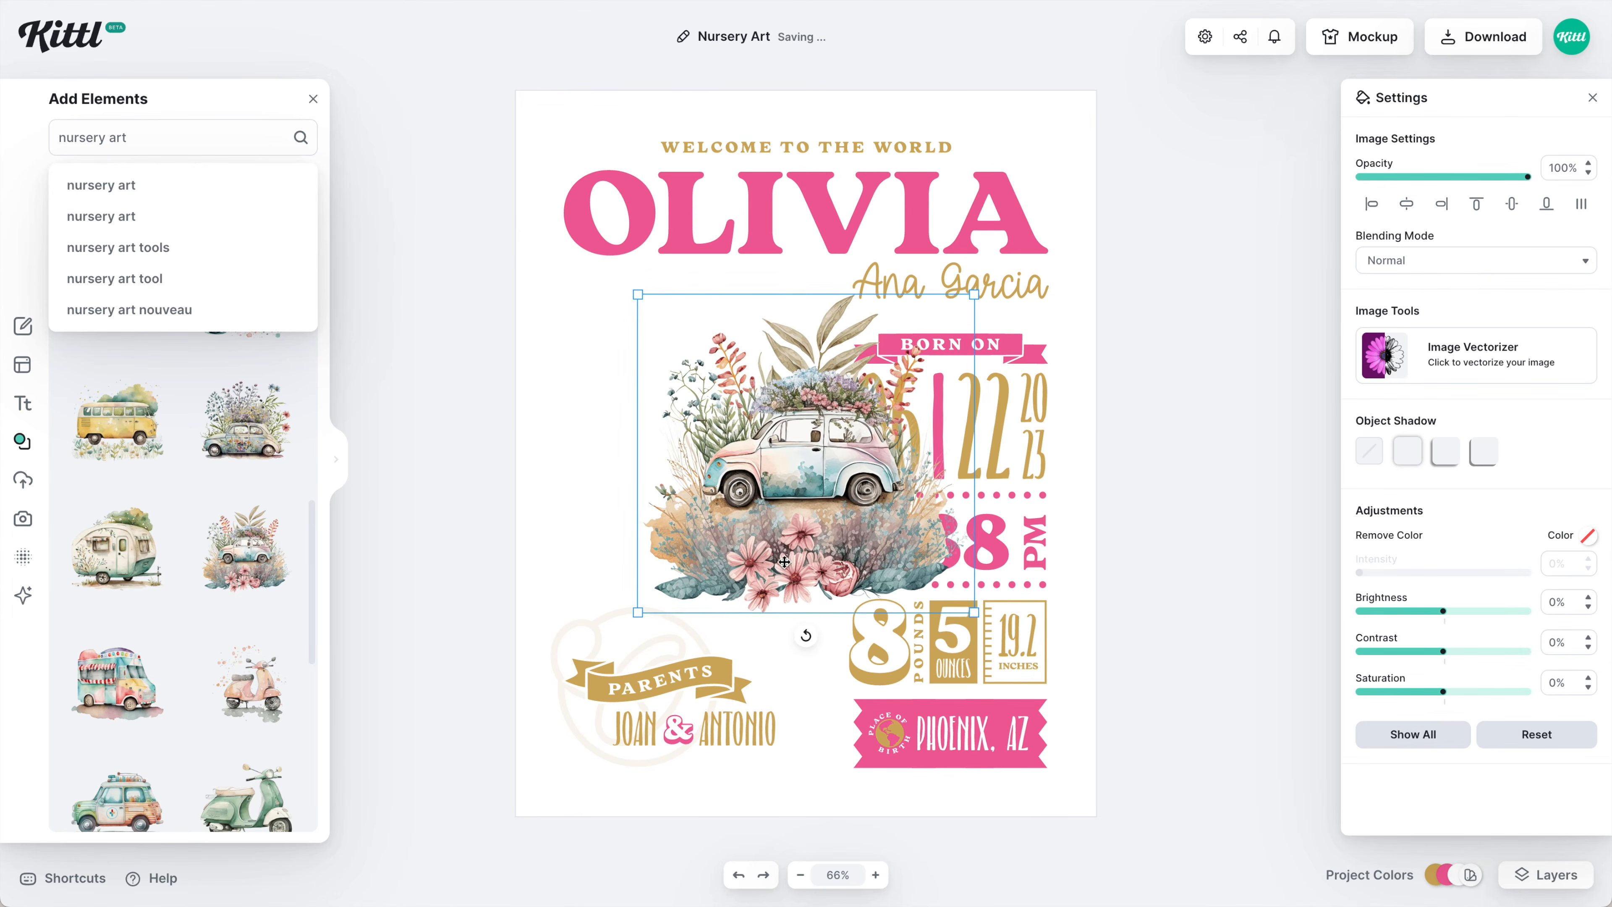
pyautogui.moveTo(785, 562); pyautogui.dragTo(726, 545)
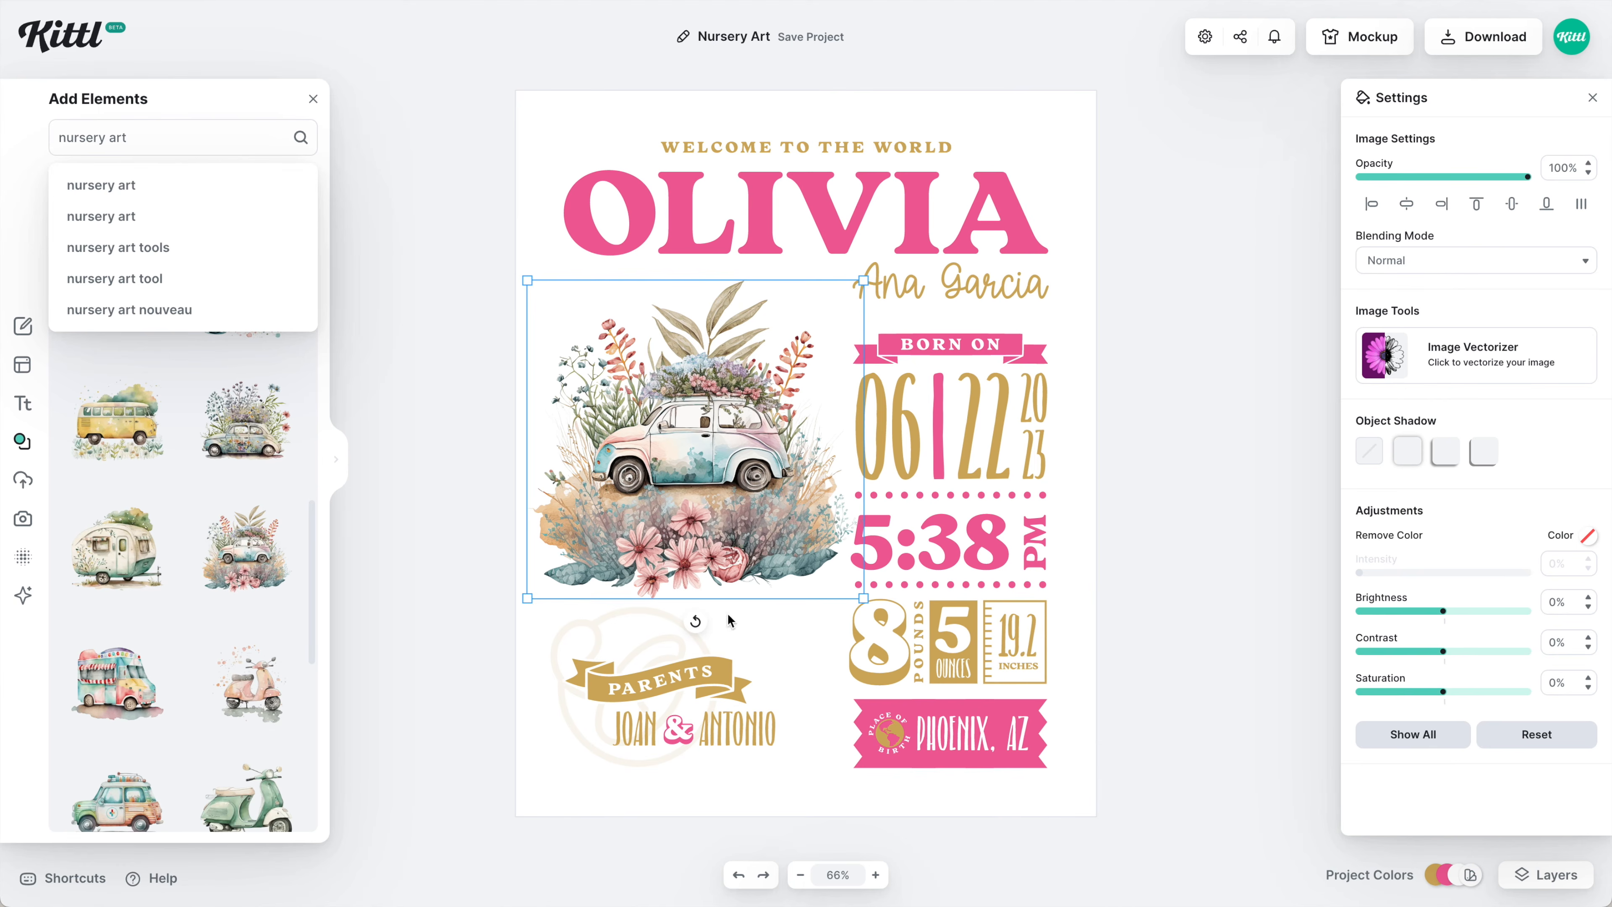
pyautogui.scroll(-10, 236, 635)
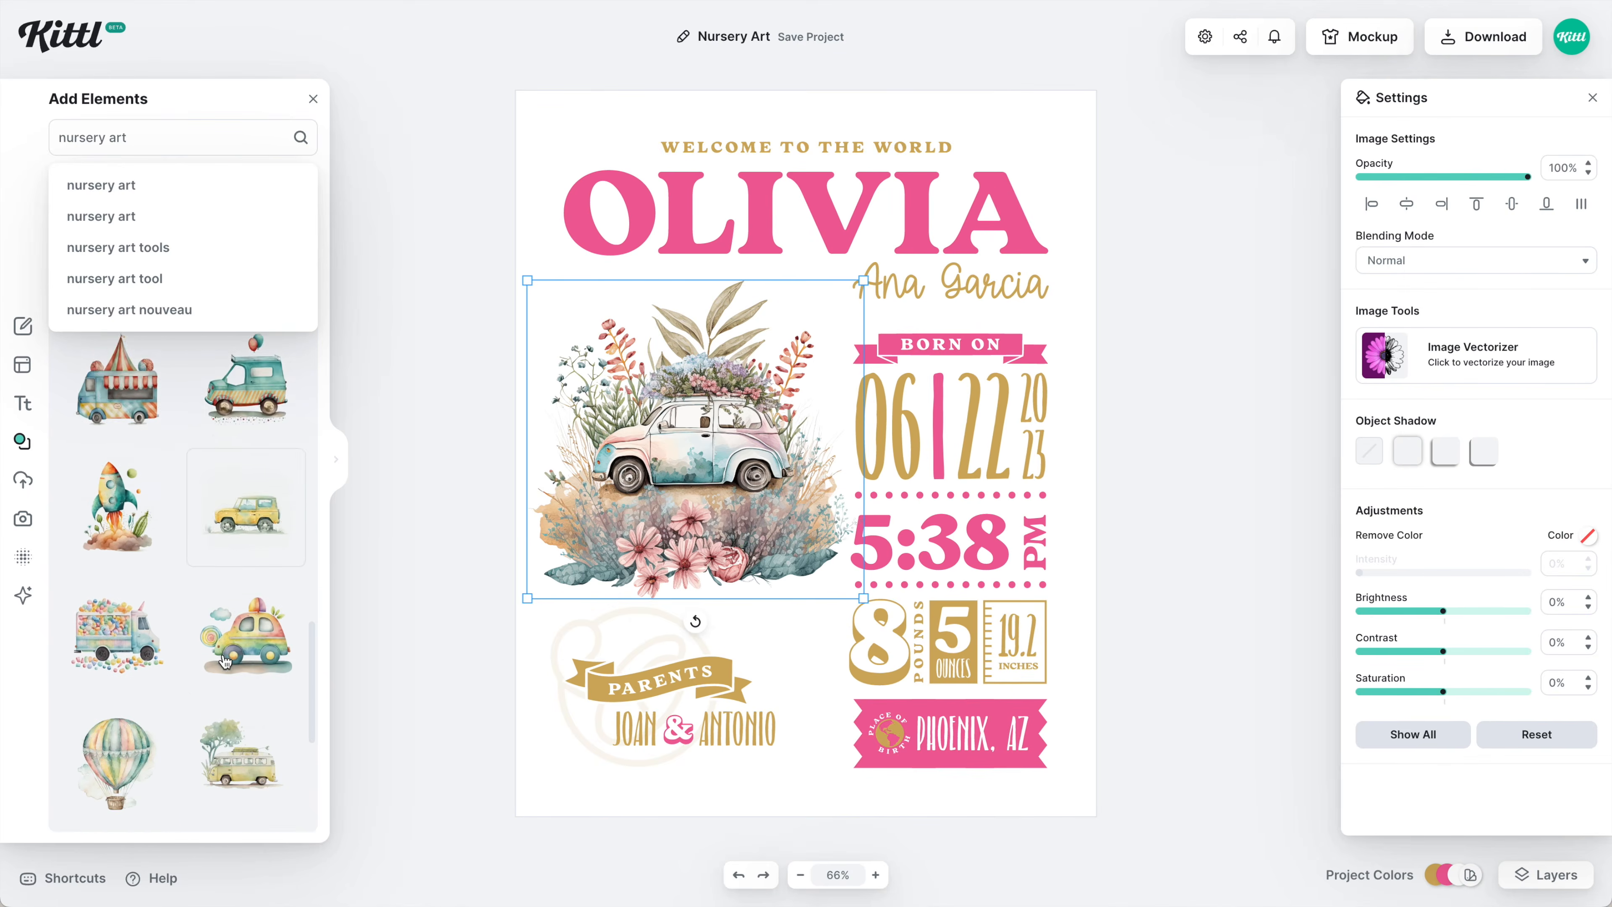
pyautogui.scroll(-8, 223, 661)
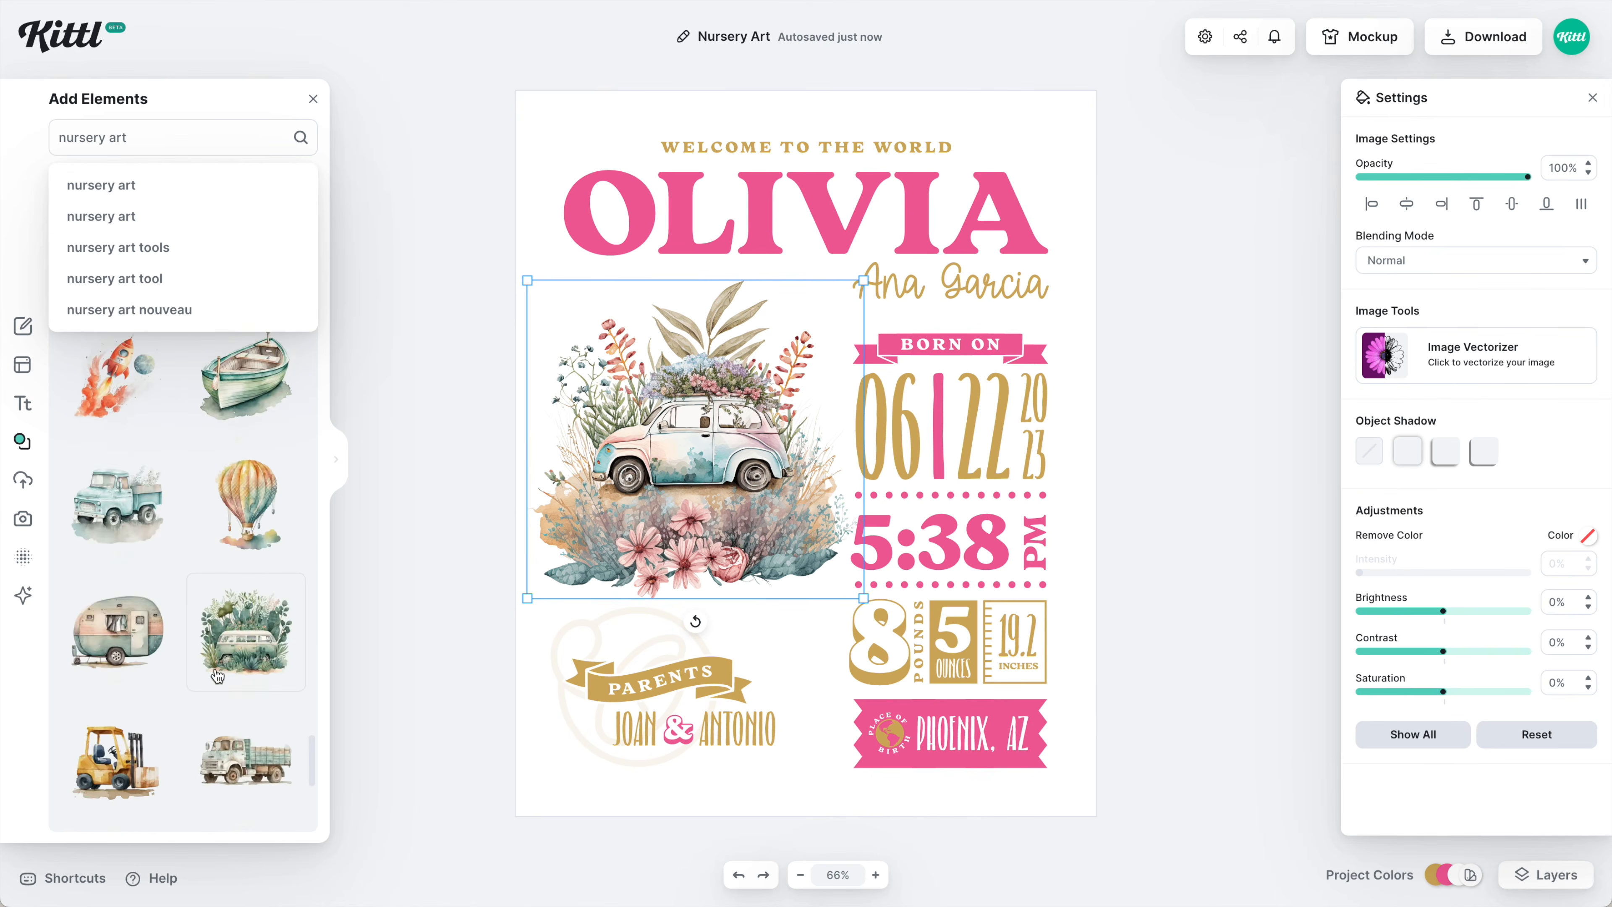
pyautogui.moveTo(577, 510); pyautogui.dragTo(575, 486)
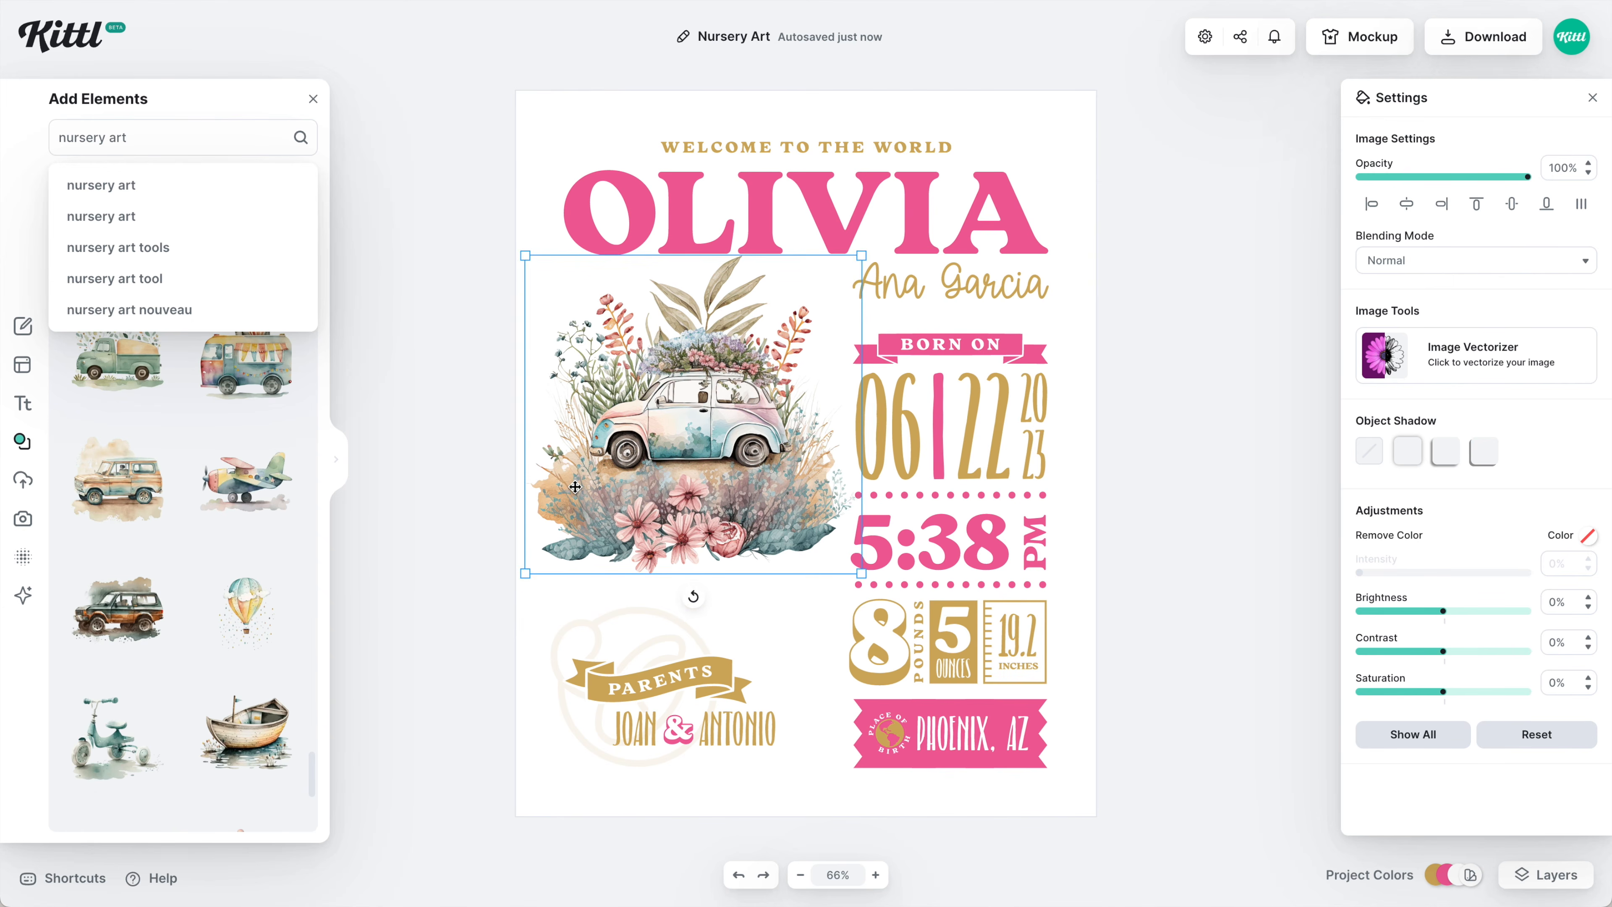
# Swap the flower car for the watercolor hot-air balloon and enlarge it.
pyautogui.press('Delete')
pyautogui.click(260, 605)
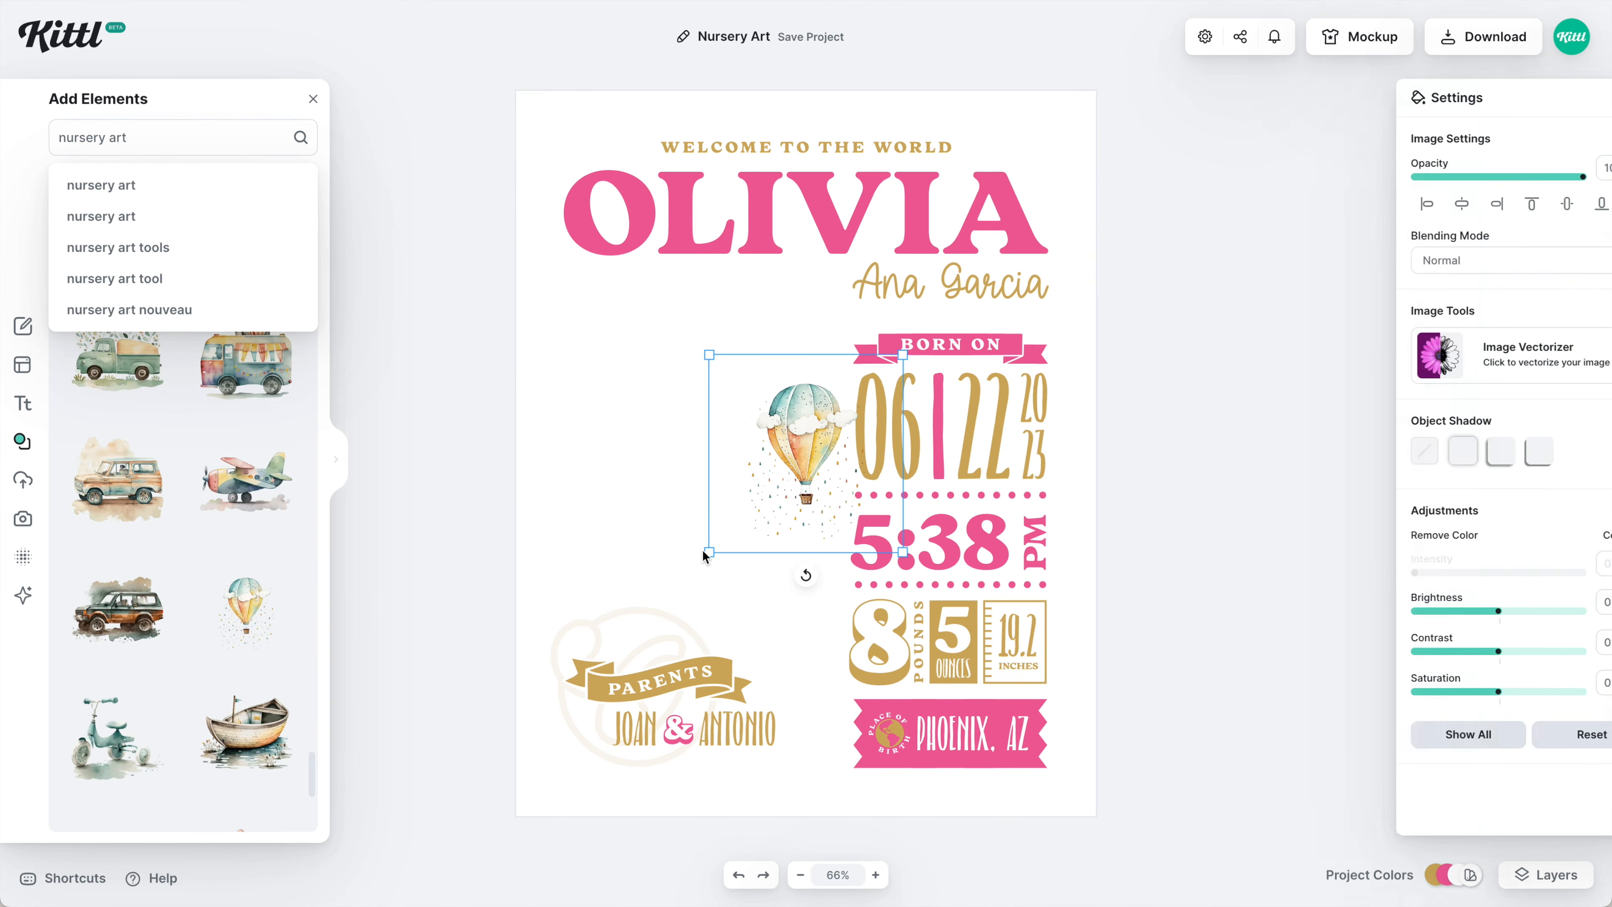
pyautogui.moveTo(710, 551); pyautogui.dragTo(528, 804)
# Position and fine-tune the balloon's size beside the stats, then bring up the download options.
pyautogui.moveTo(833, 452); pyautogui.dragTo(733, 420)
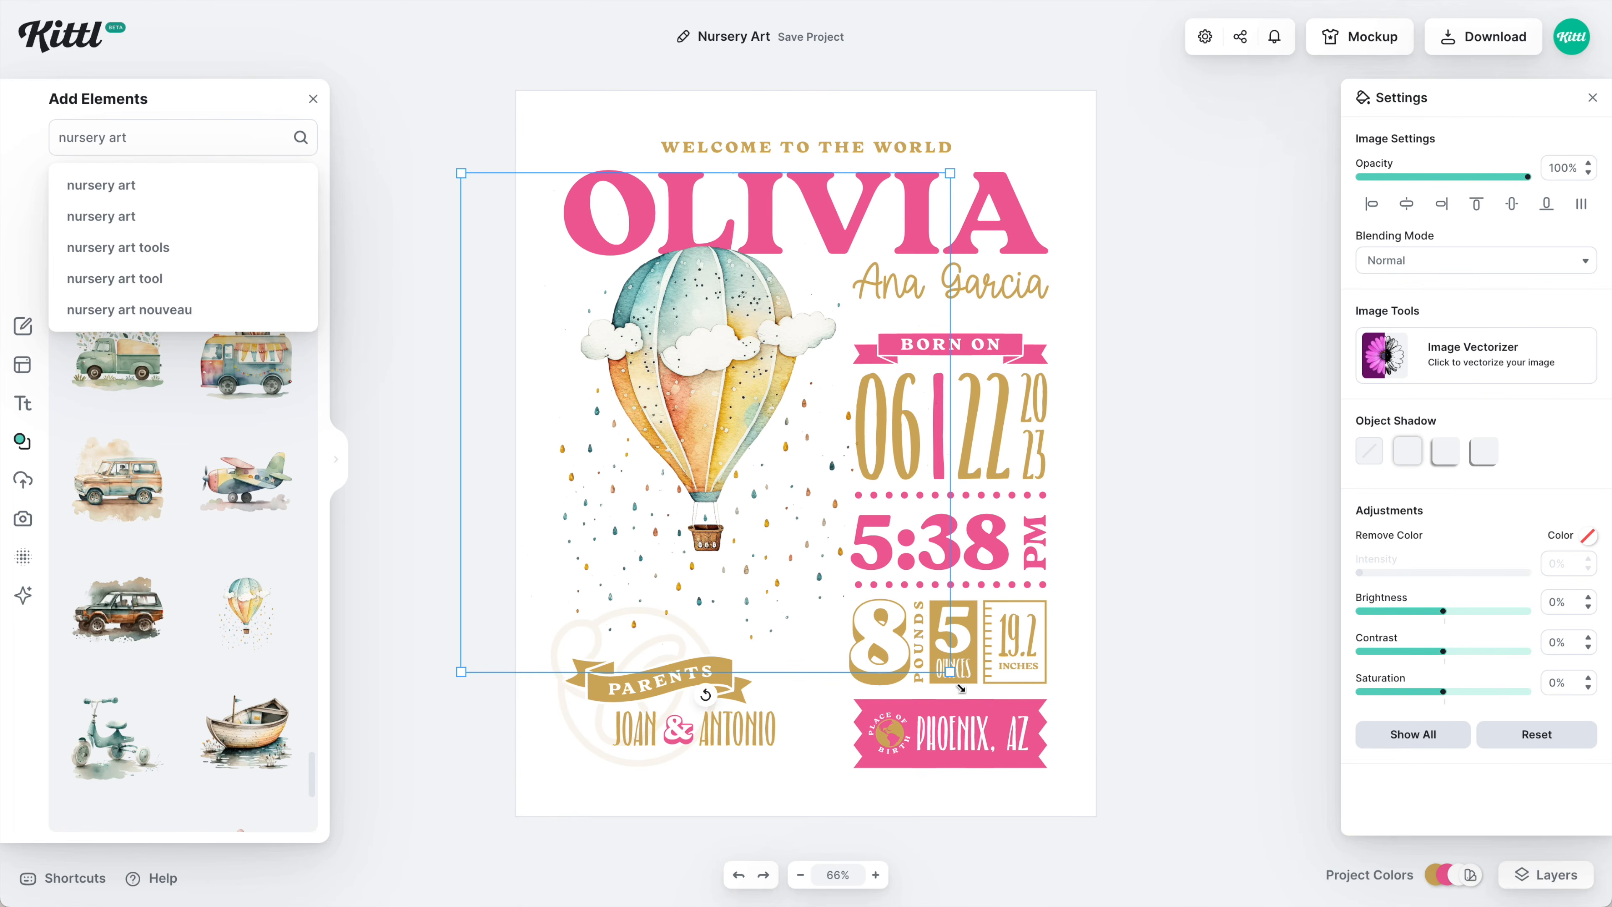
pyautogui.moveTo(960, 687); pyautogui.dragTo(972, 700)
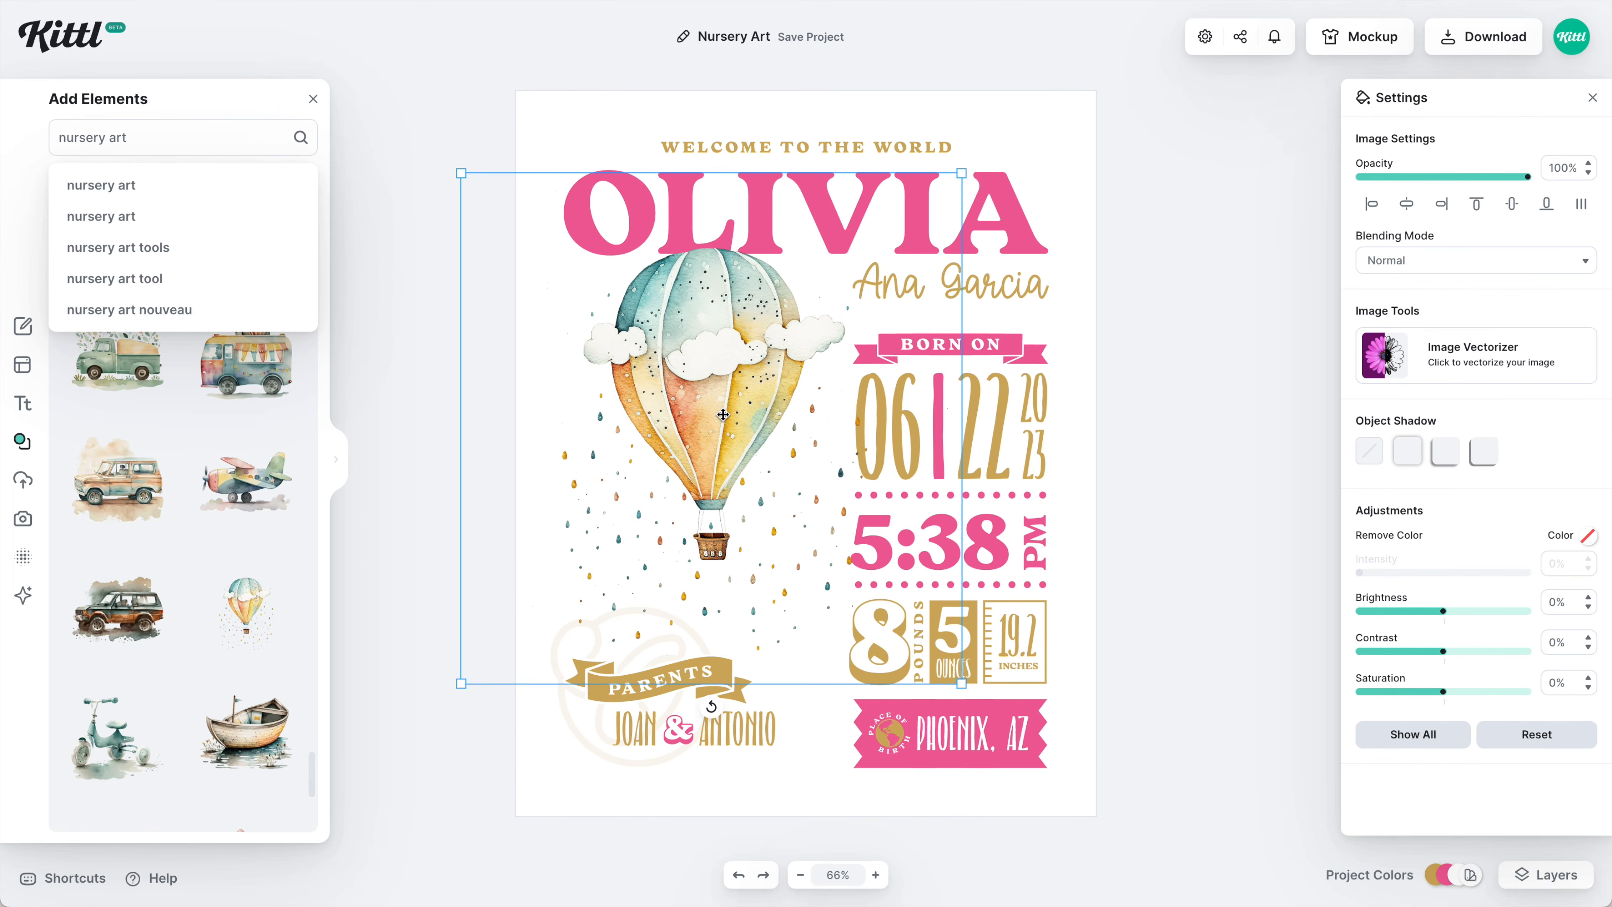
pyautogui.moveTo(723, 414); pyautogui.dragTo(723, 416)
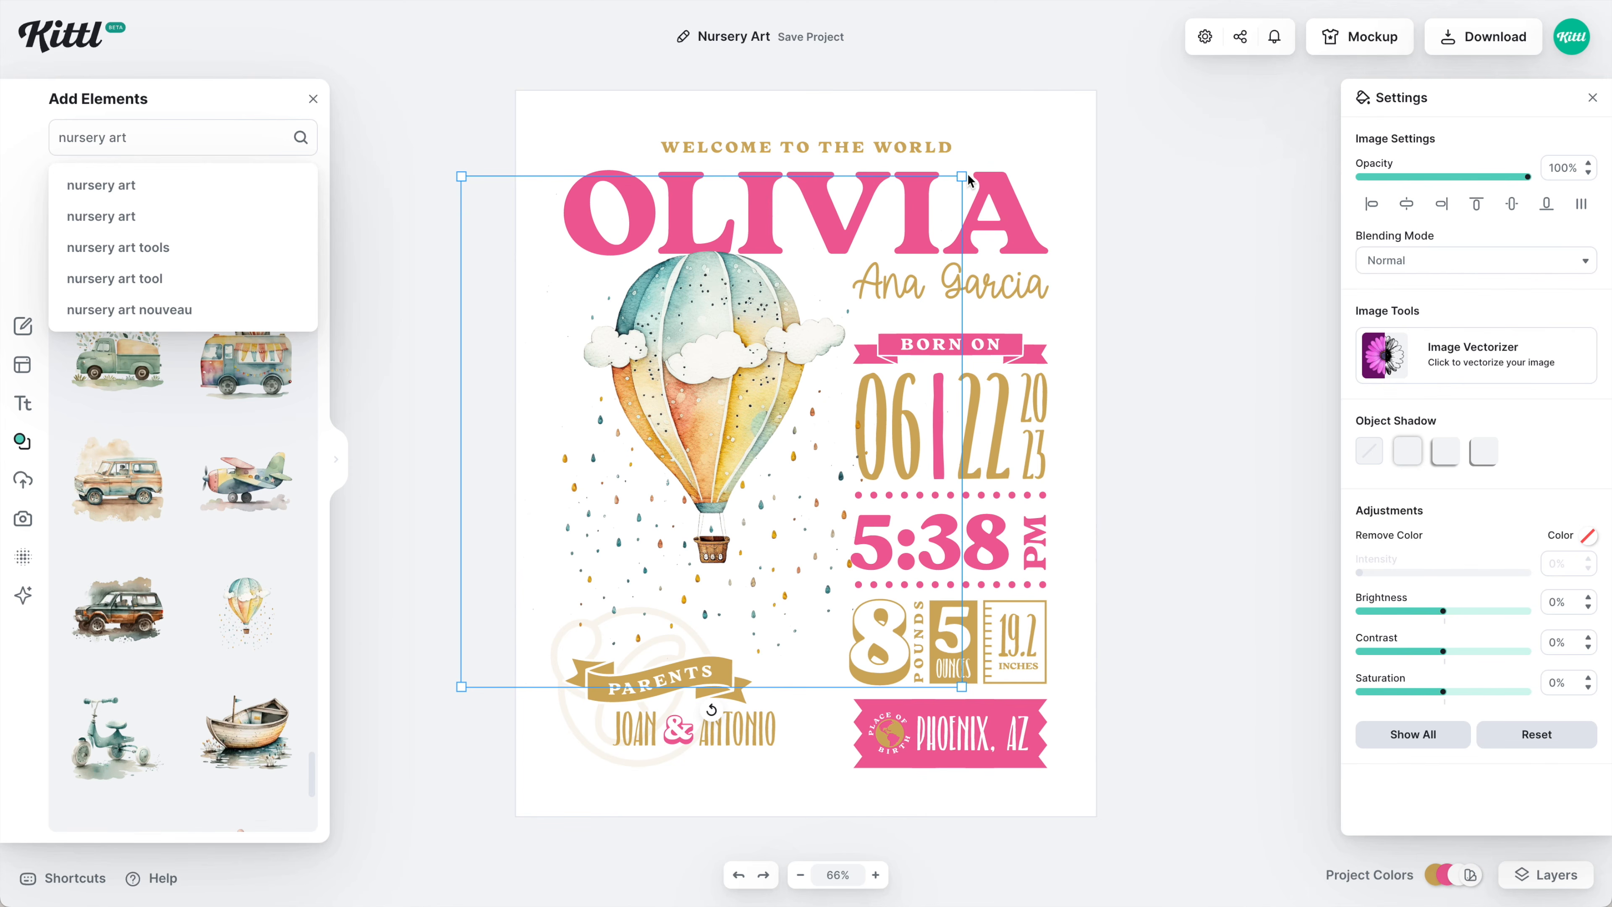
pyautogui.moveTo(965, 175); pyautogui.dragTo(972, 170)
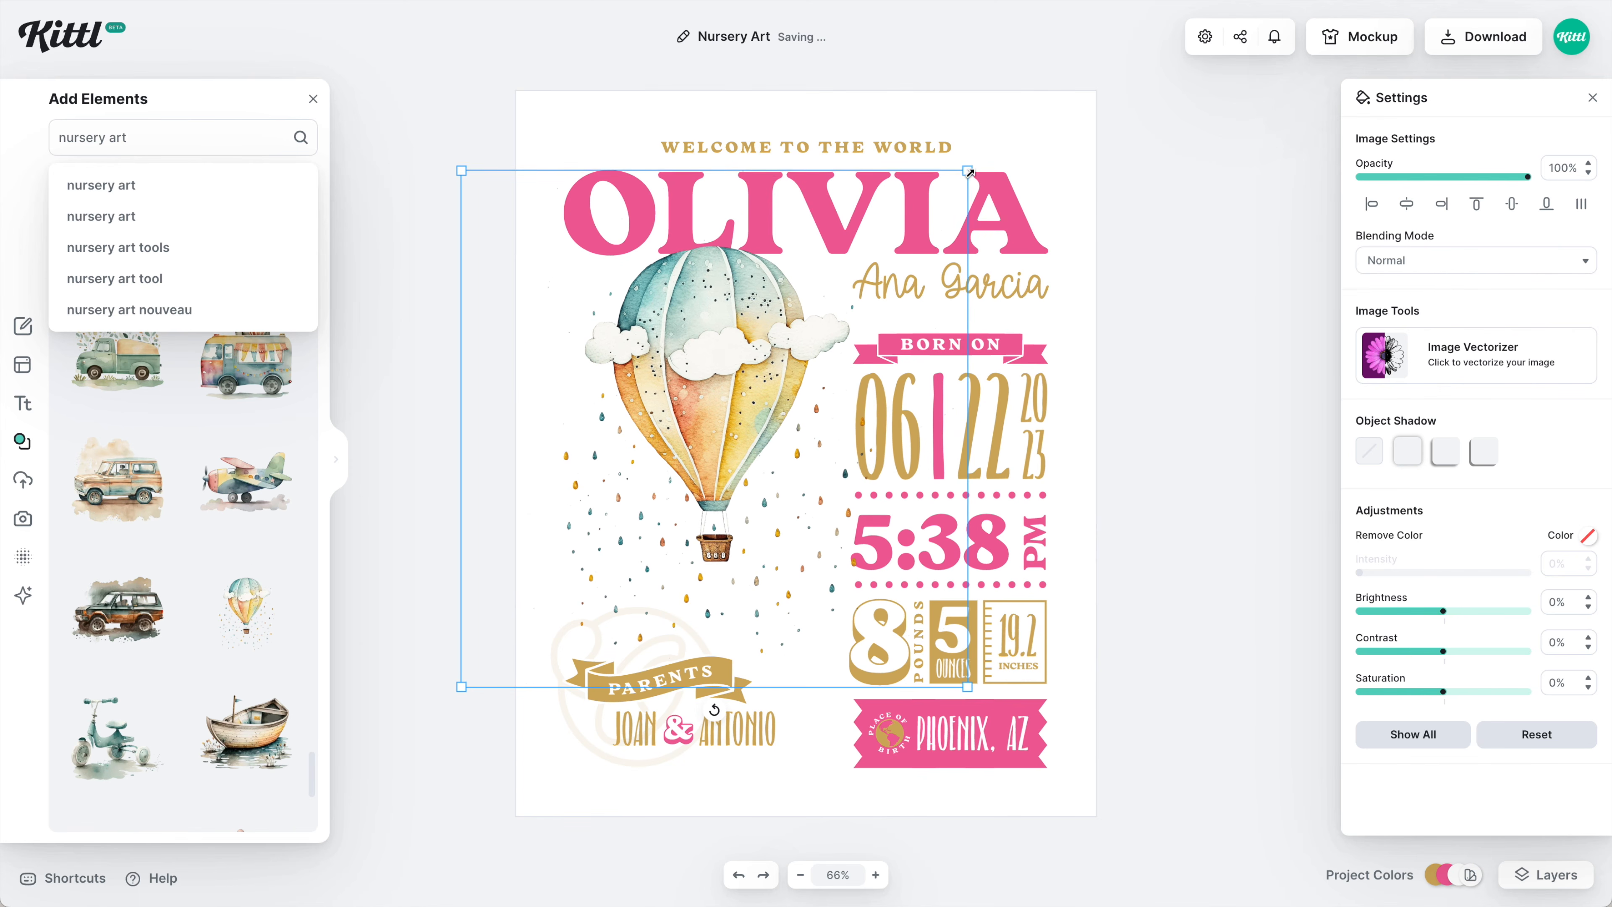
pyautogui.click(1051, 195)
pyautogui.click(1504, 45)
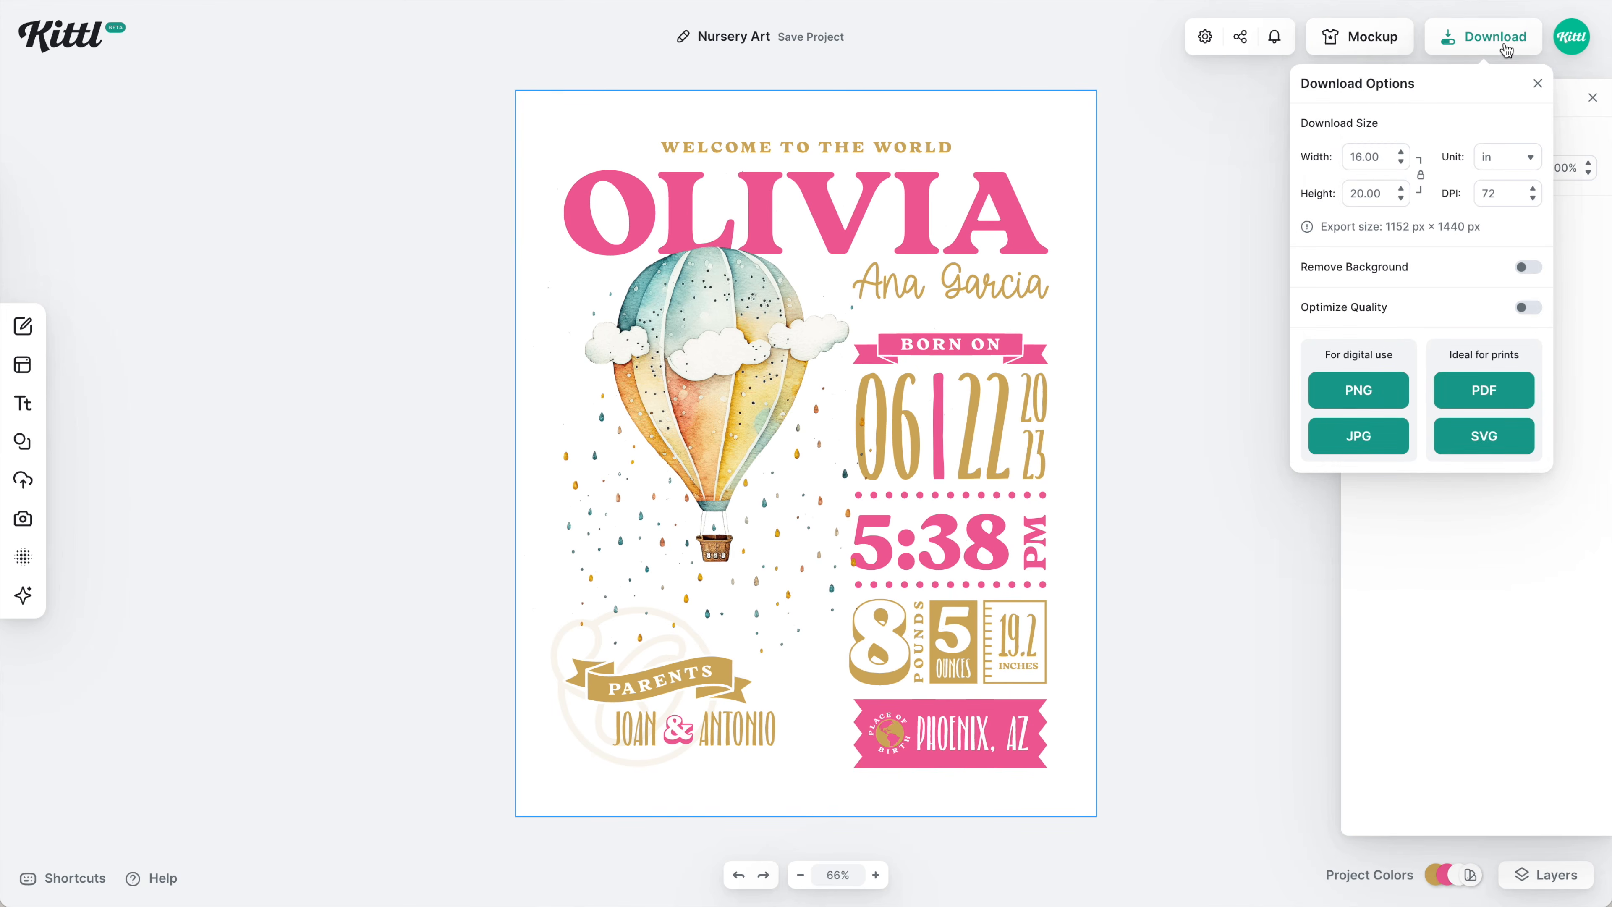